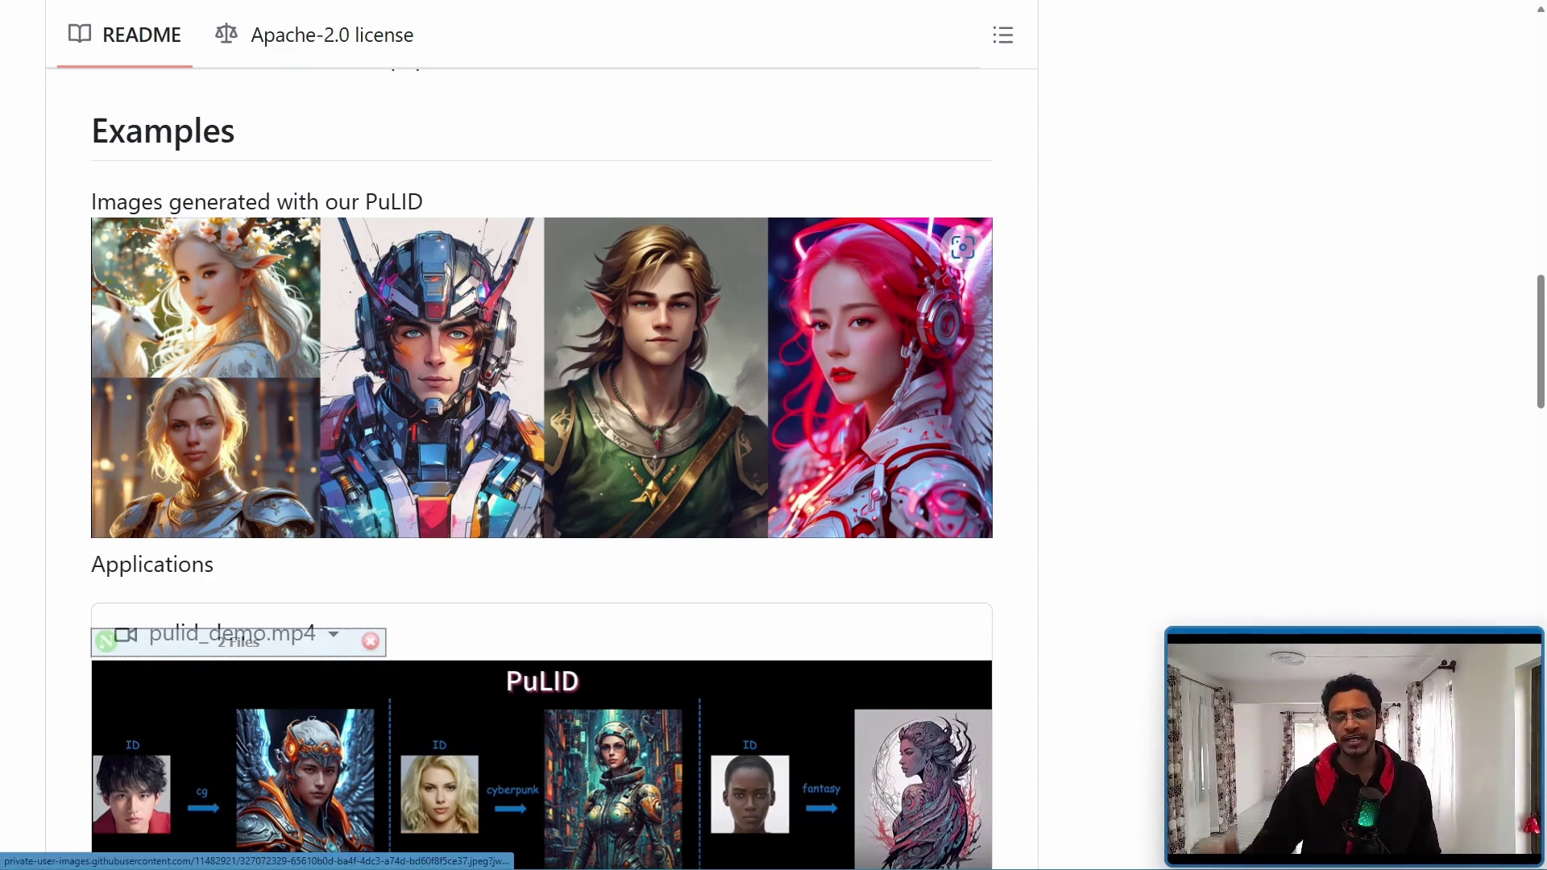
Scroll the PuLID README to the demo video and the Dependencies and Installation section.
scroll(541, 434, down, 7)
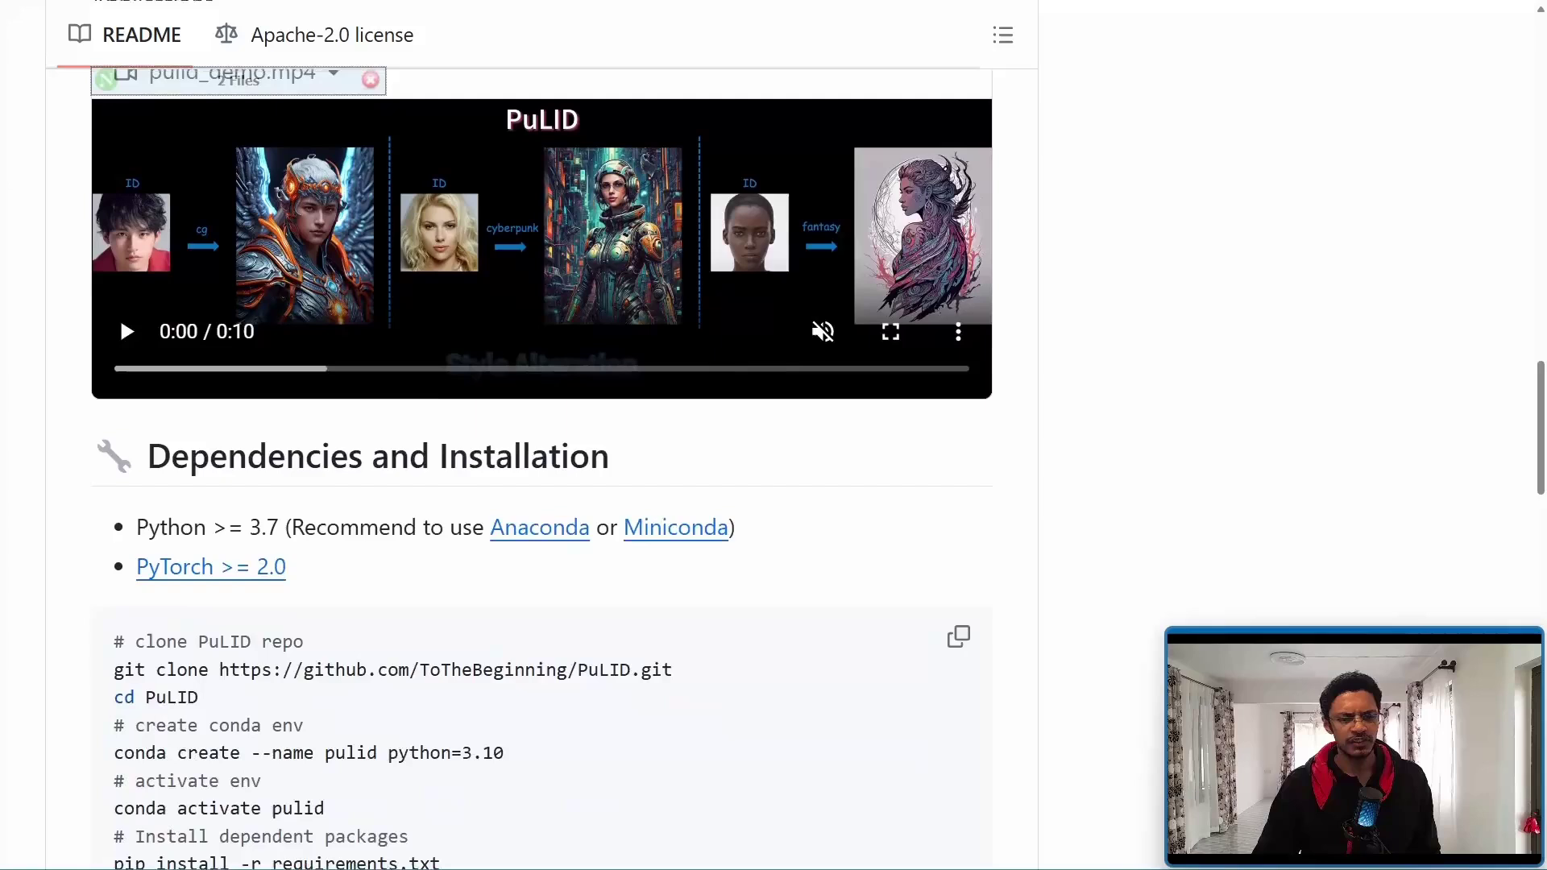
scroll(541, 435, up, 1)
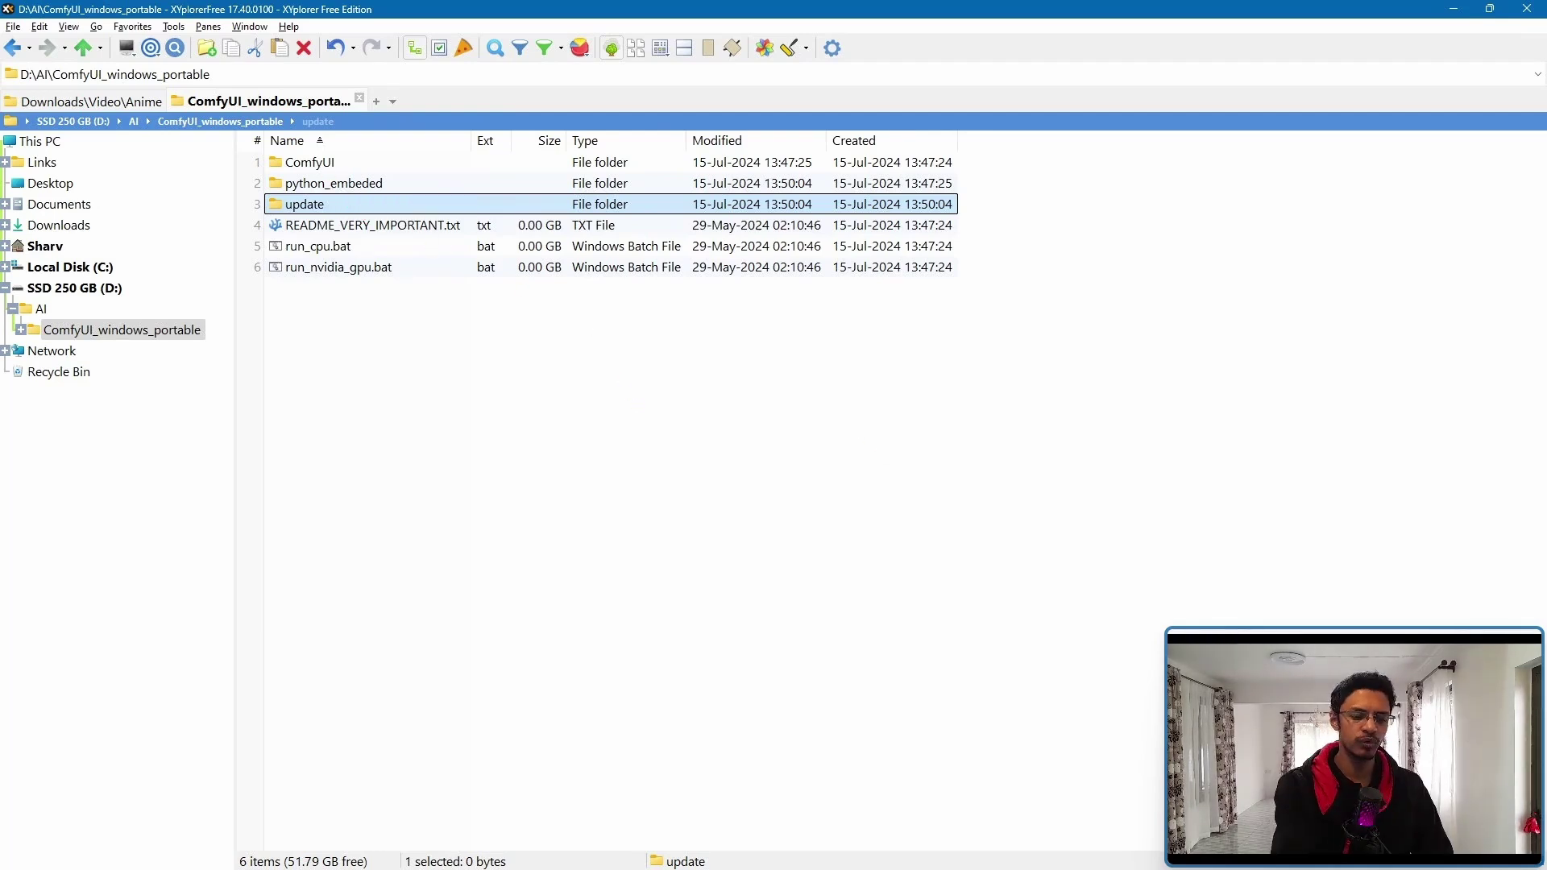
Open the selected update folder inside ComfyUI_windows_portable in XYplorer.
key(Return)
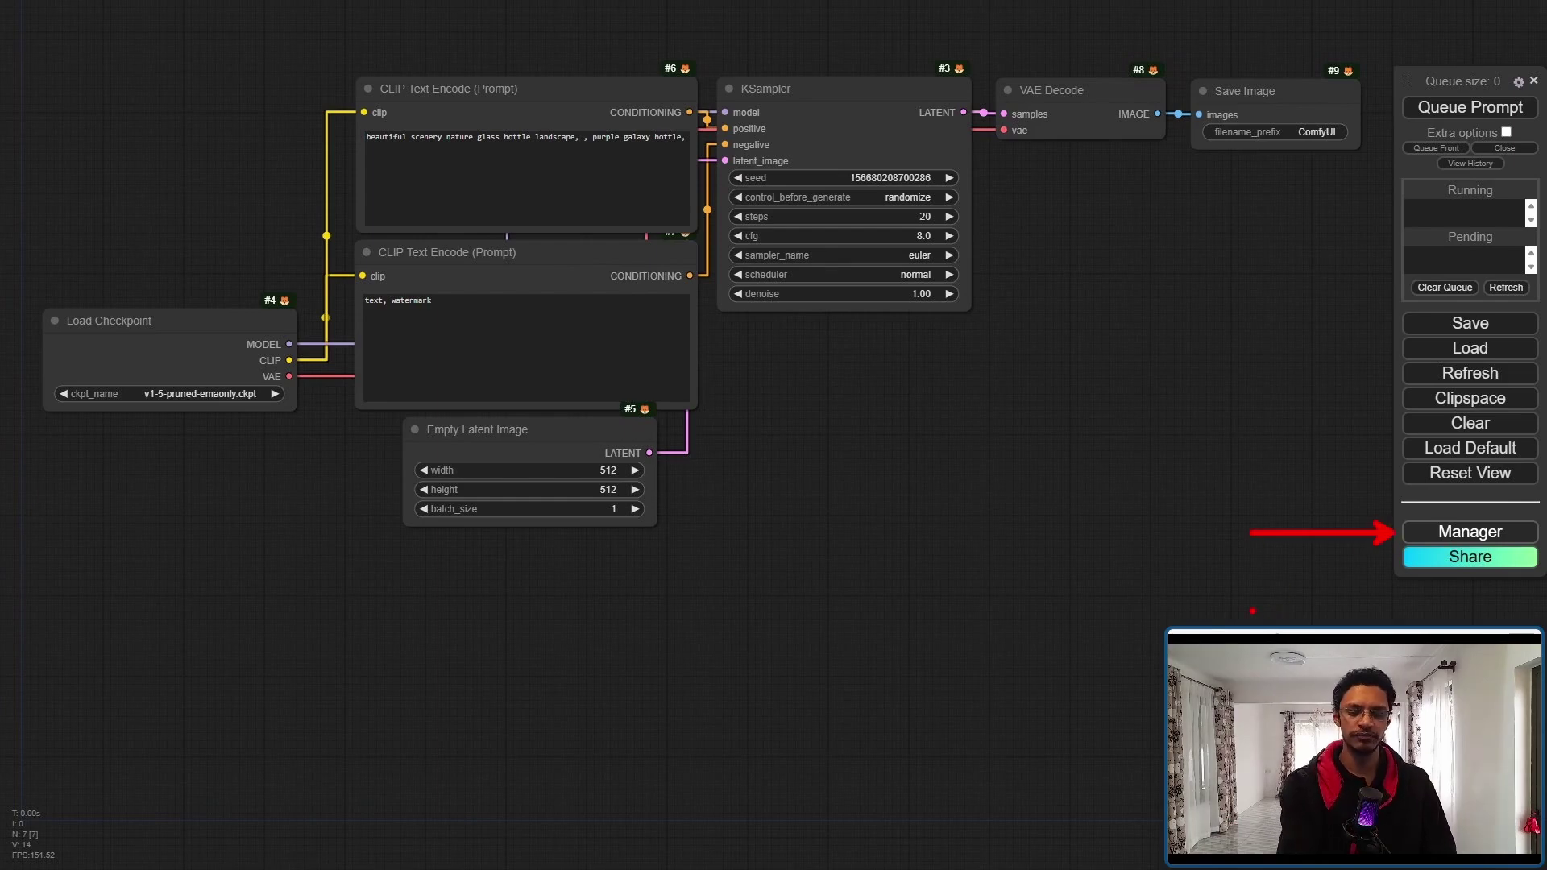
Search the Custom Nodes Manager for 'pulid' to find PuLID_ComfyUI.
click(1469, 532)
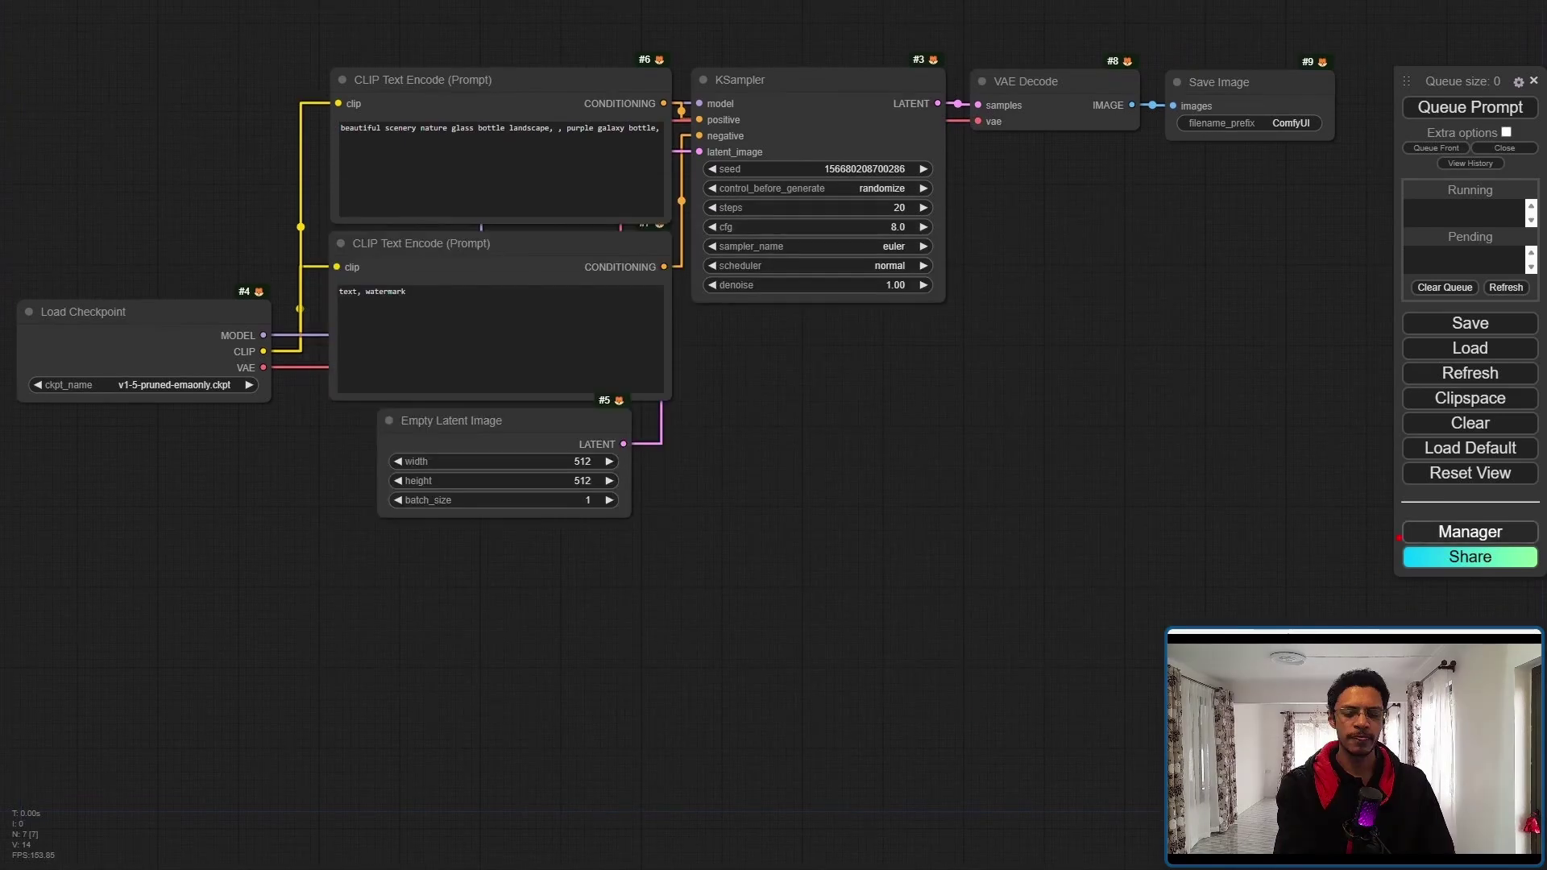
click(1469, 531)
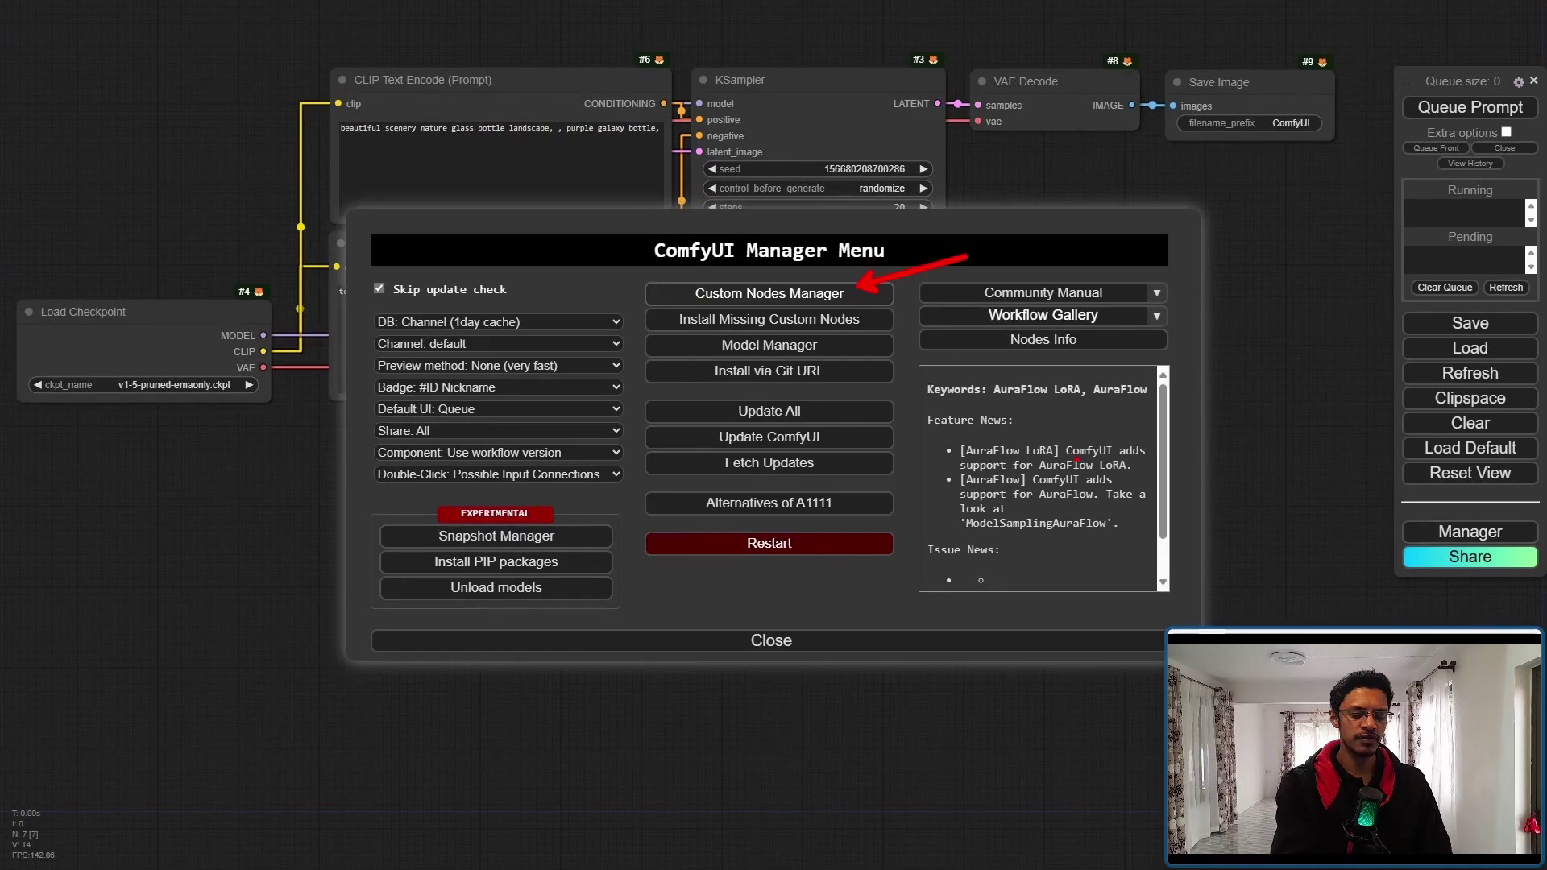
click(769, 293)
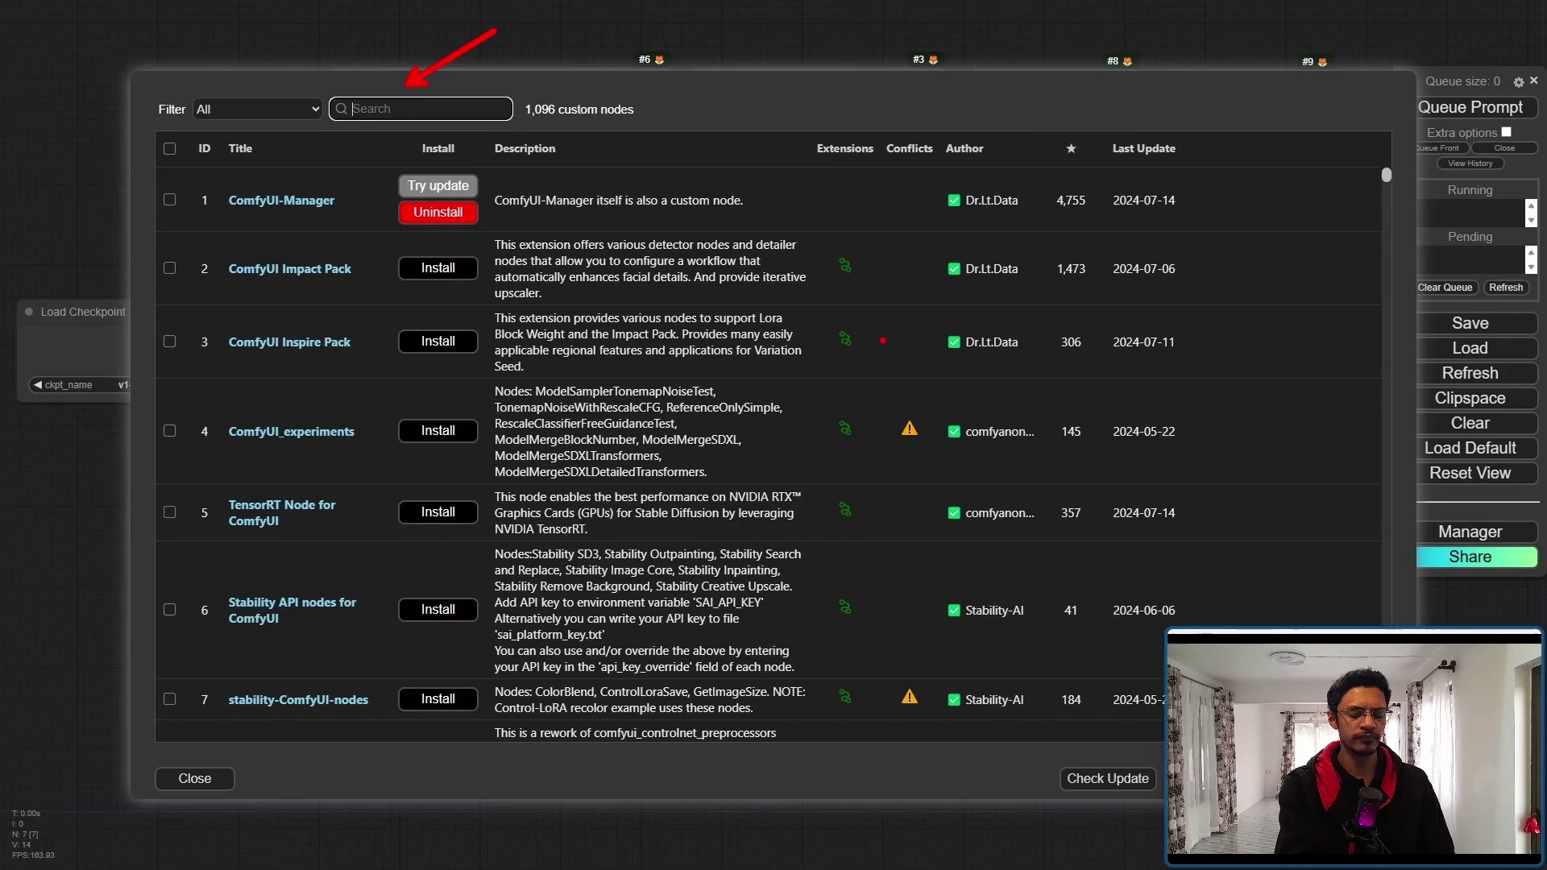
text(pulid)
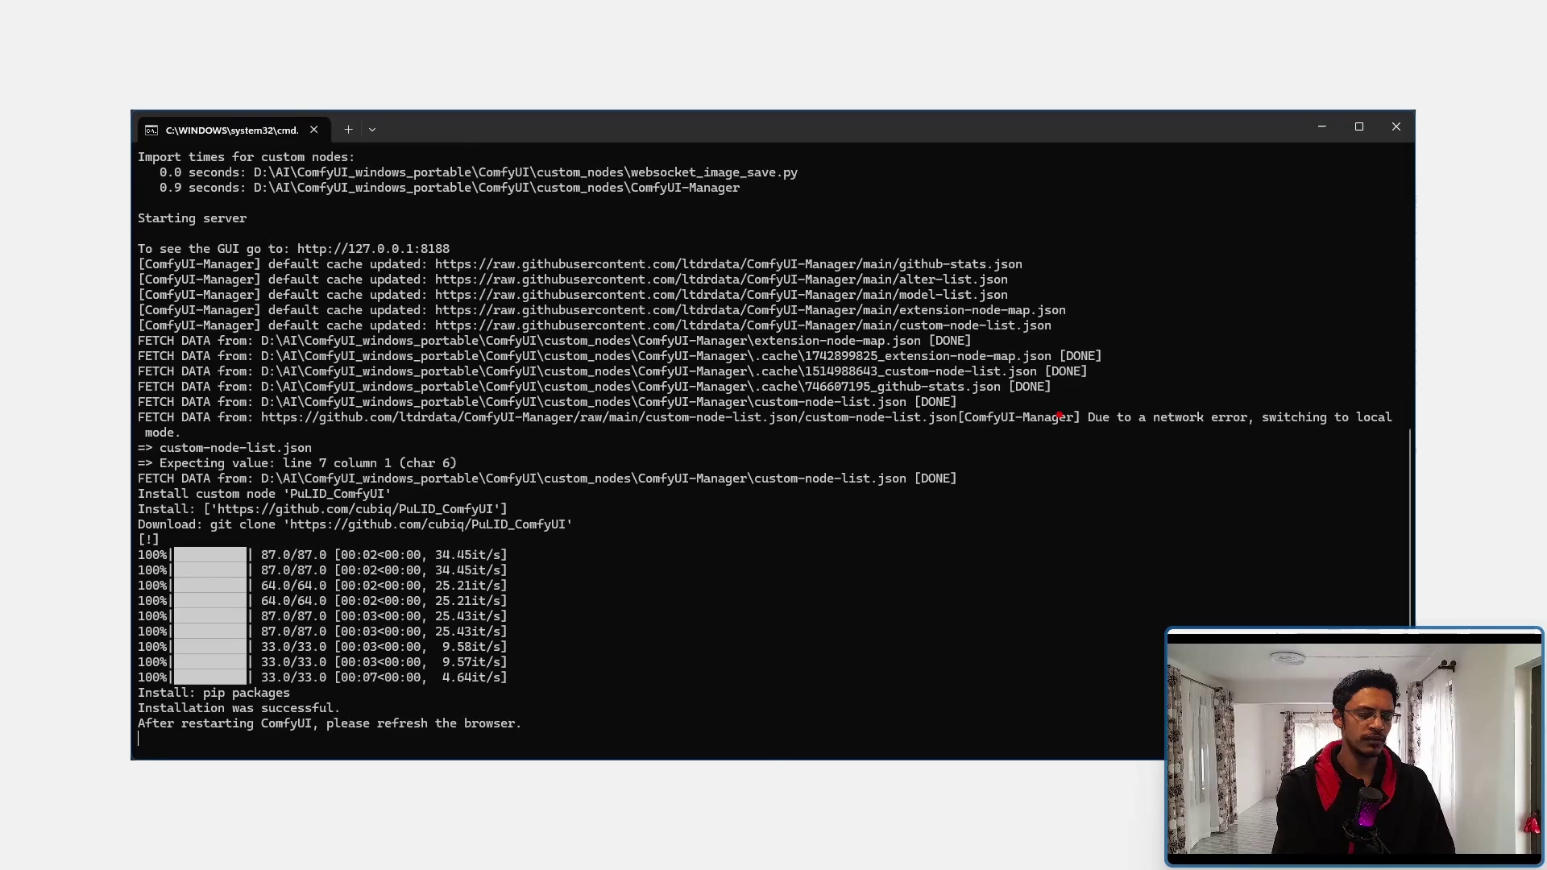
Mark the PuLID download progress lines in the log and close the custom nodes list.
drag(568, 509, 644, 691)
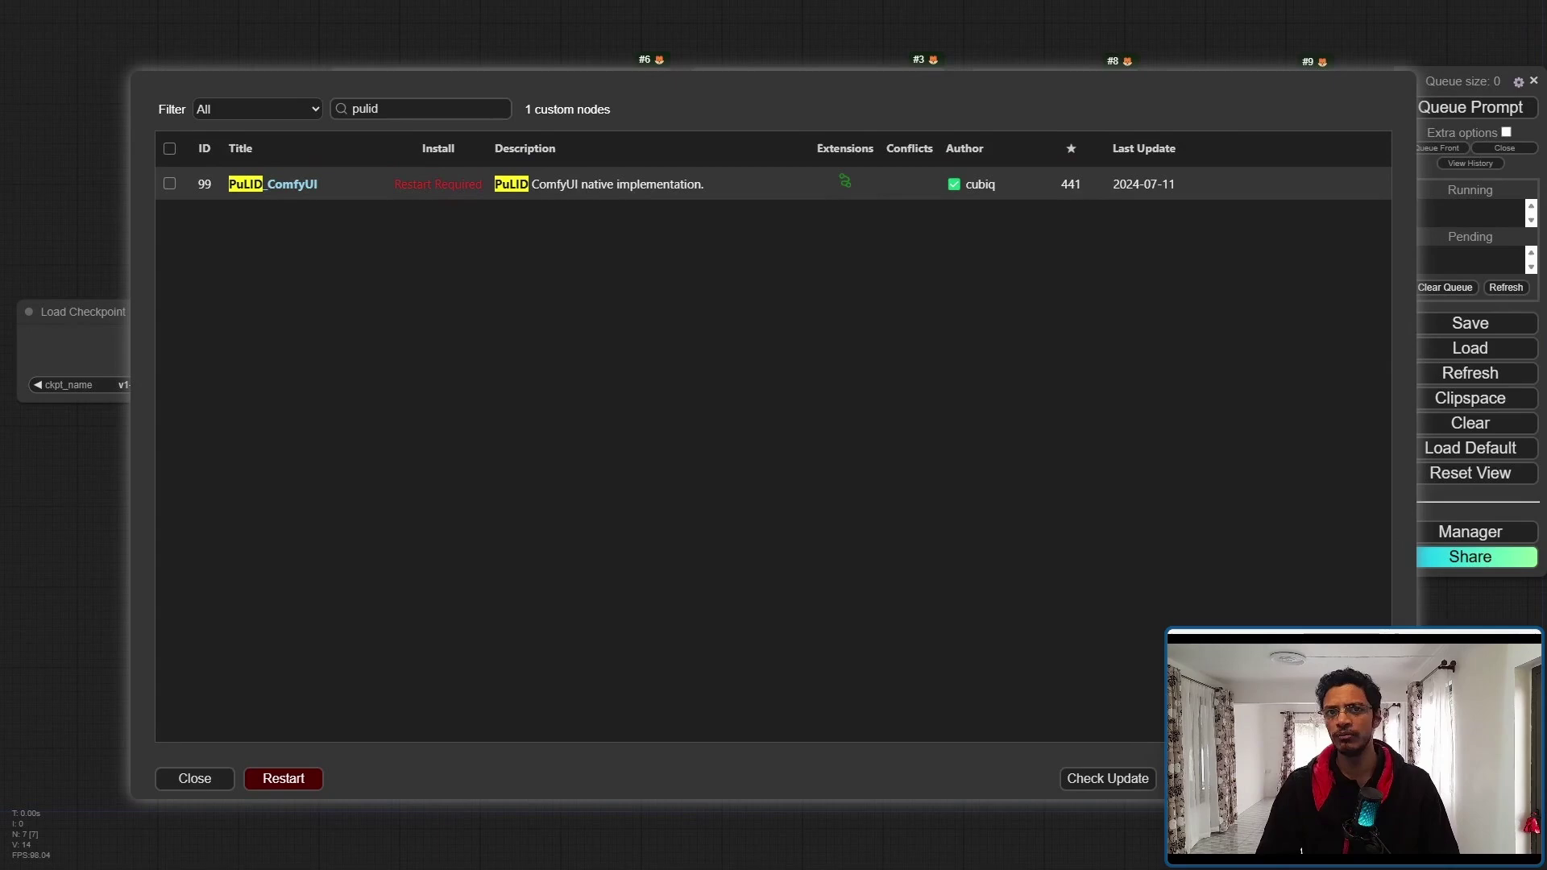
key(Escape)
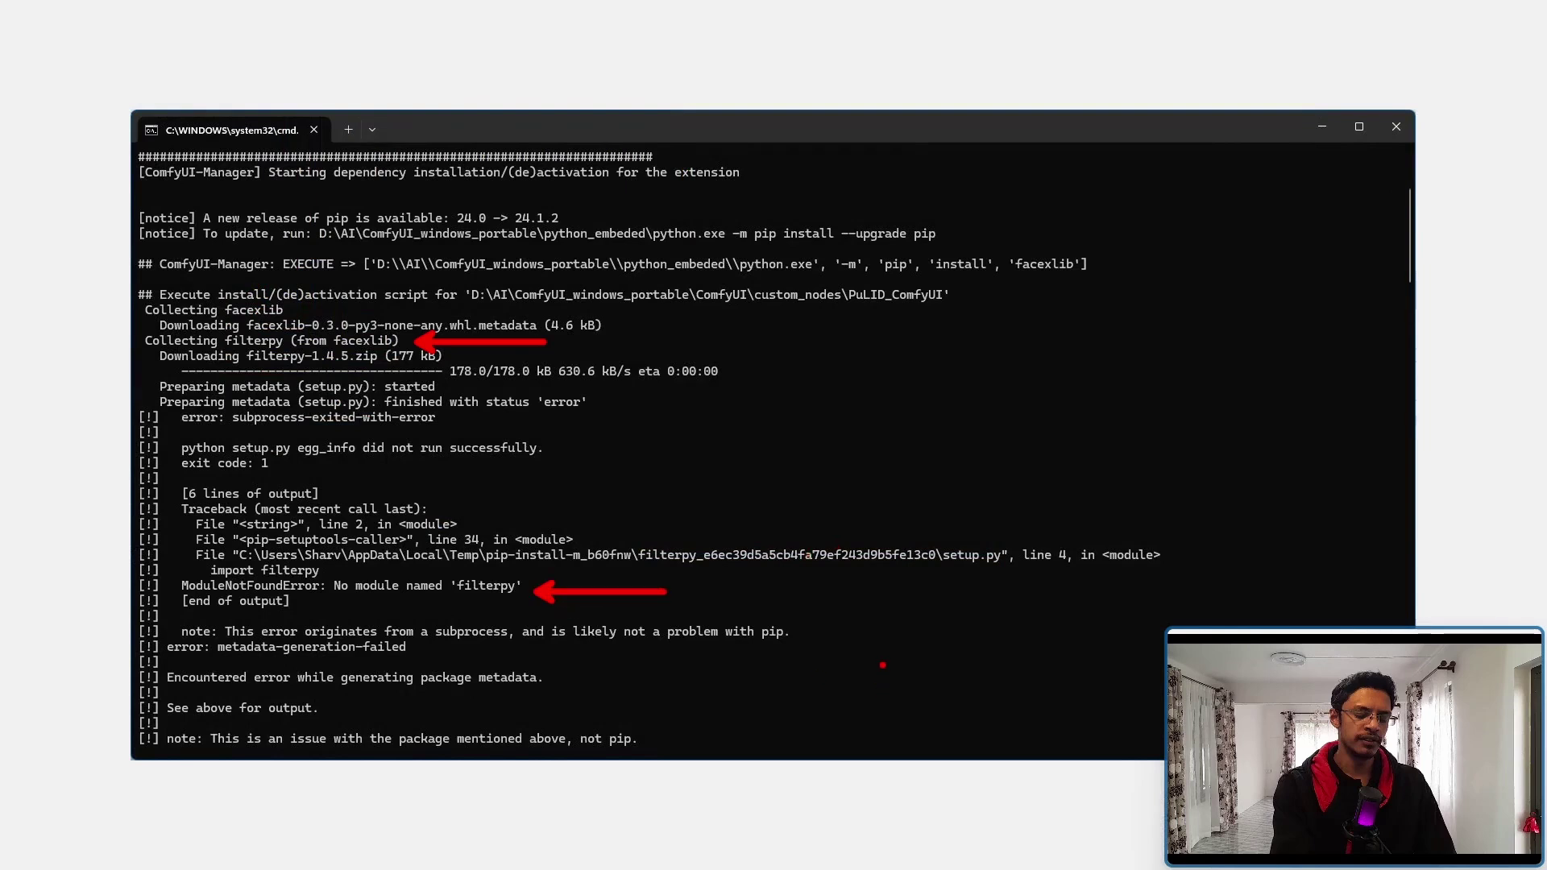
Highlight the filterpy ModuleNotFoundError lines in the failed facexlib install log.
mouse_move(834, 455)
mouse_down()
mouse_move(831, 613)
mouse_move(715, 613)
mouse_up()
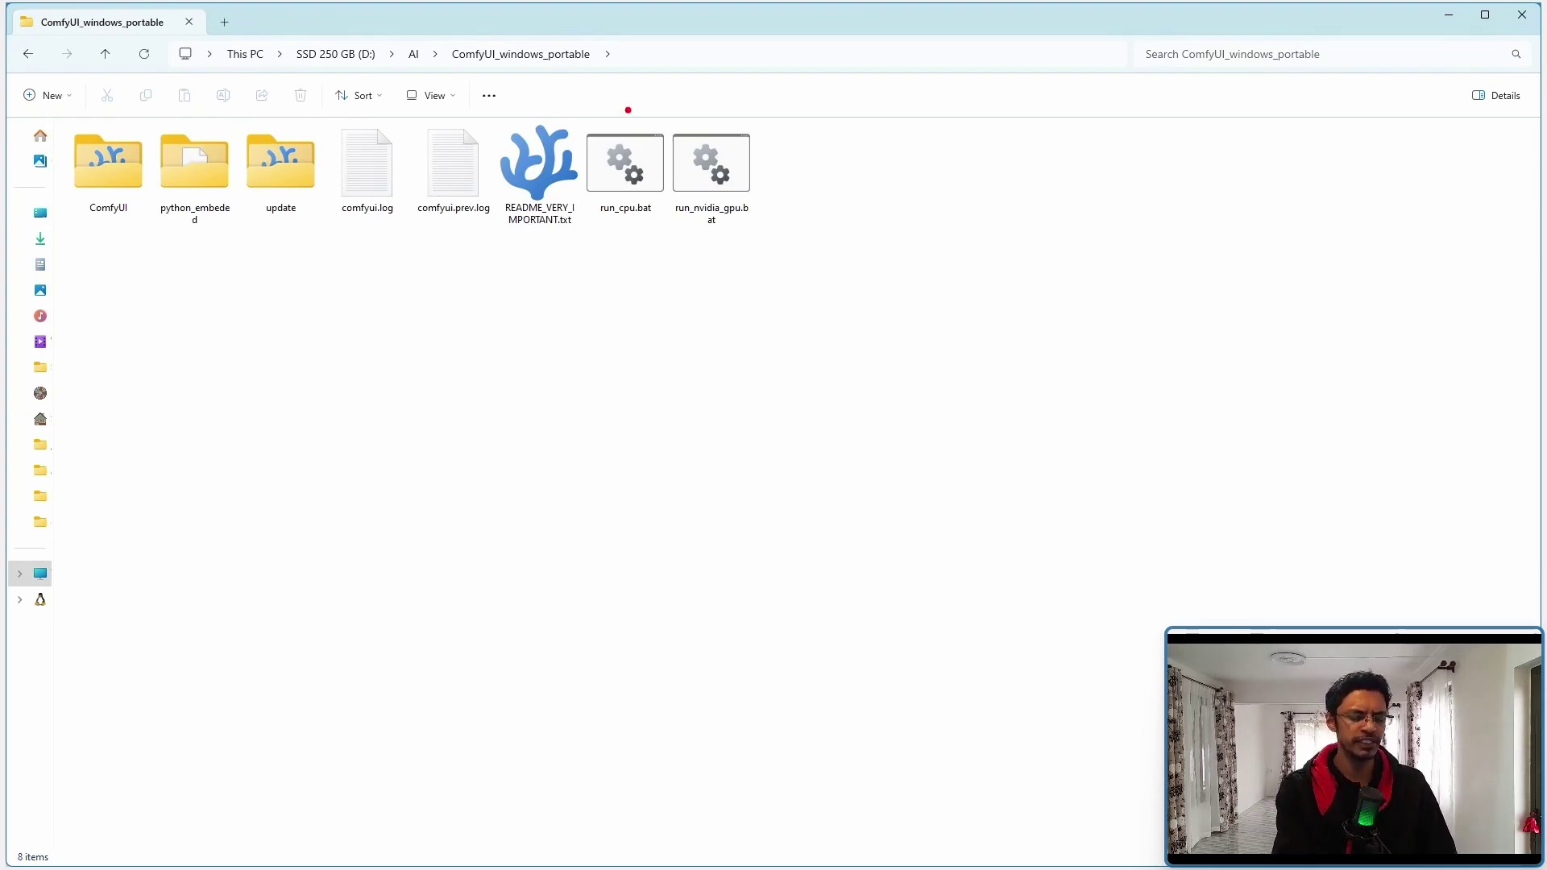
Point out the python_embeded folder and open a cmd prompt from its address bar.
drag(644, 104, 581, 72)
key(ctrl+z)
drag(211, 232, 261, 355)
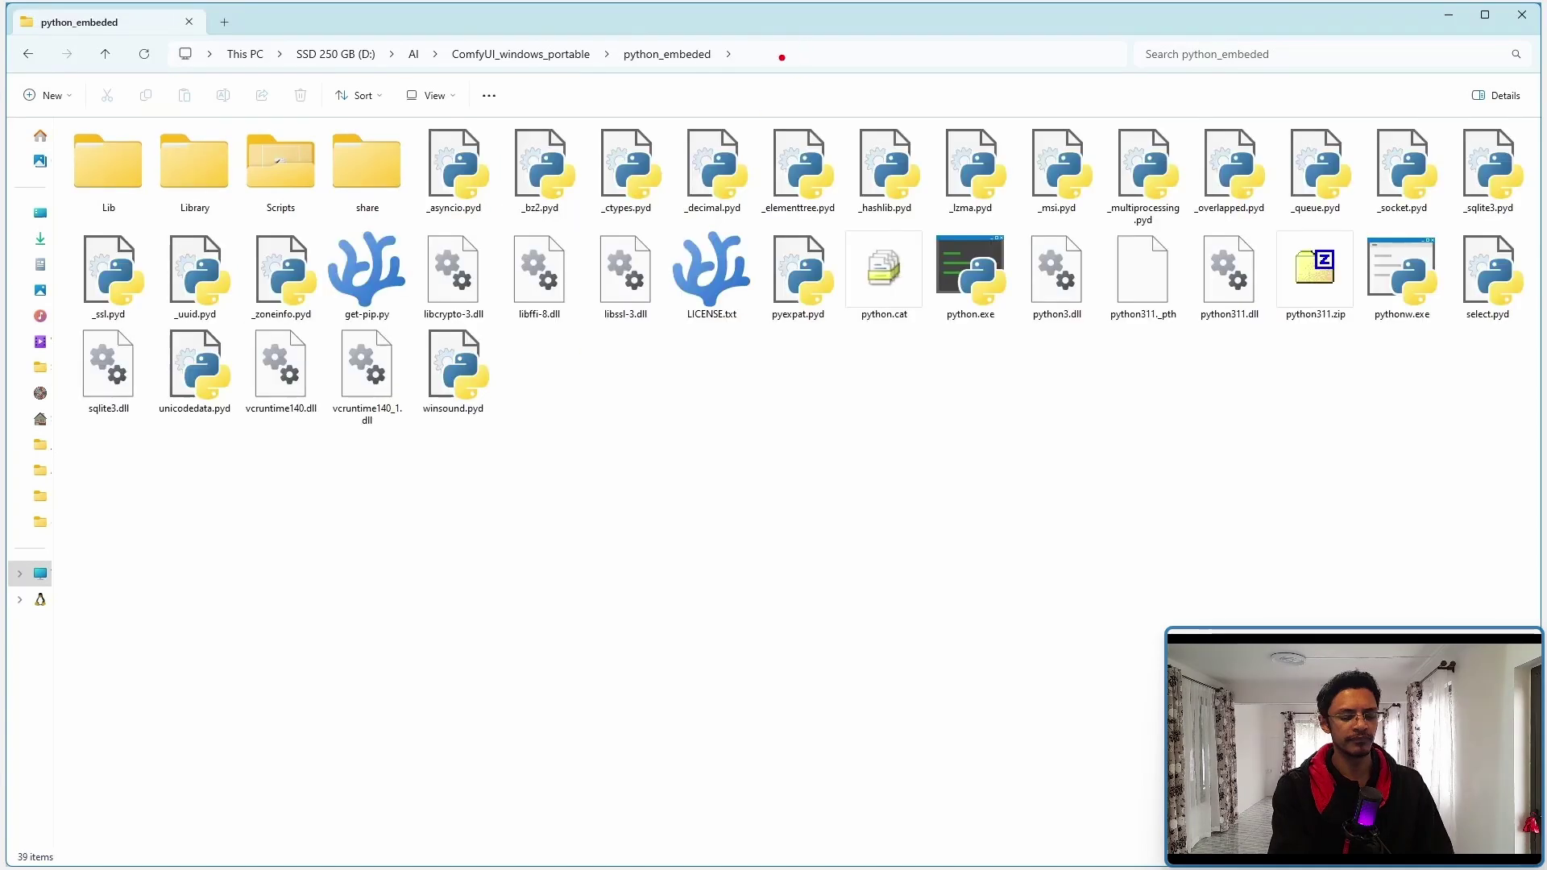
drag(782, 56, 876, 54)
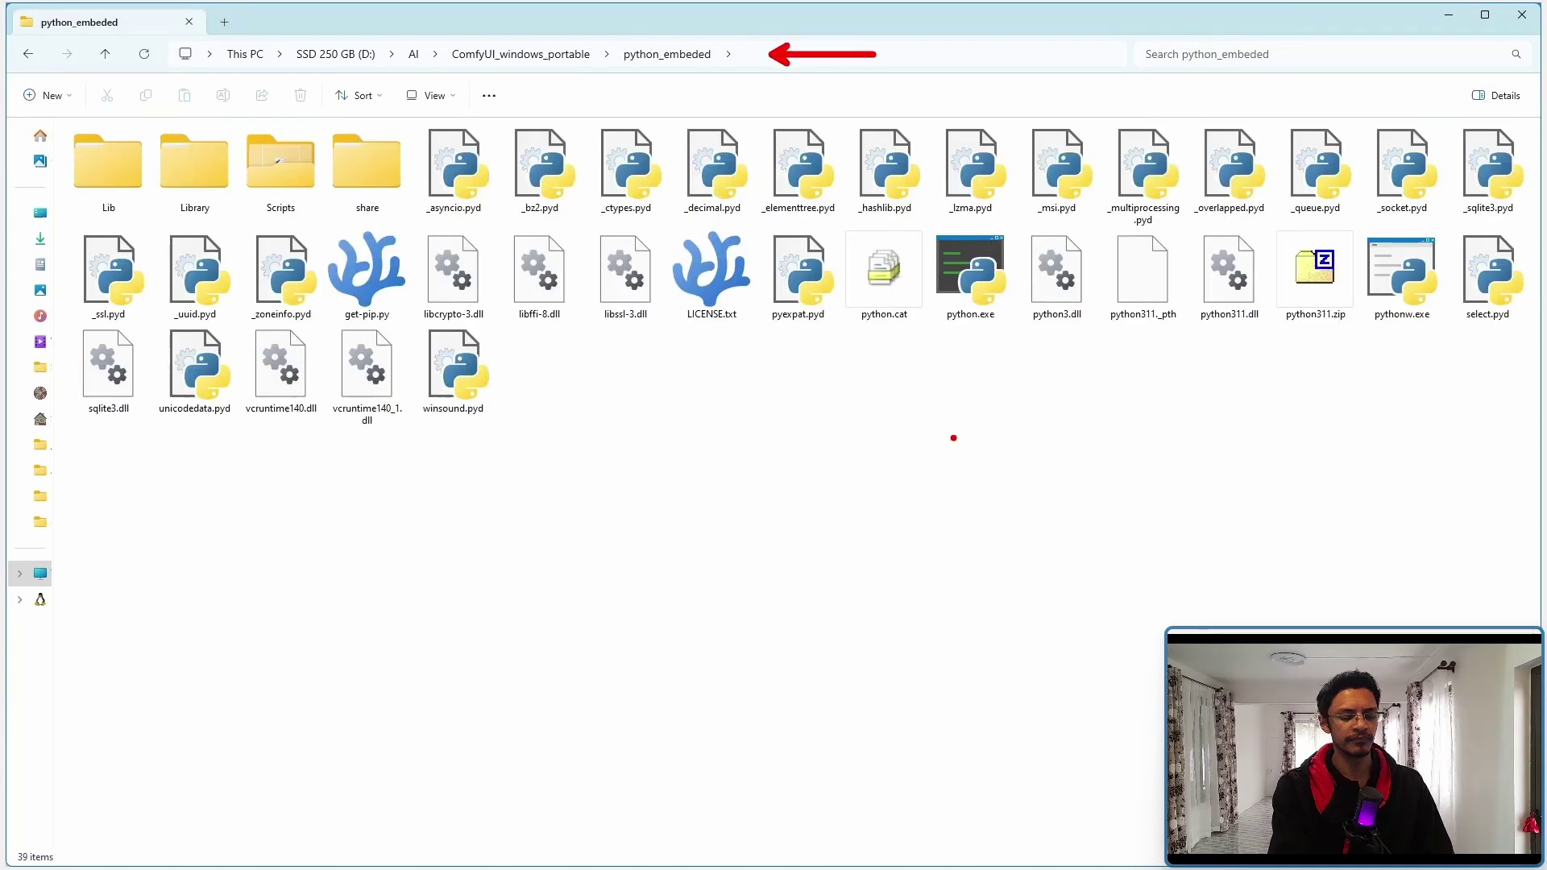
key(Escape)
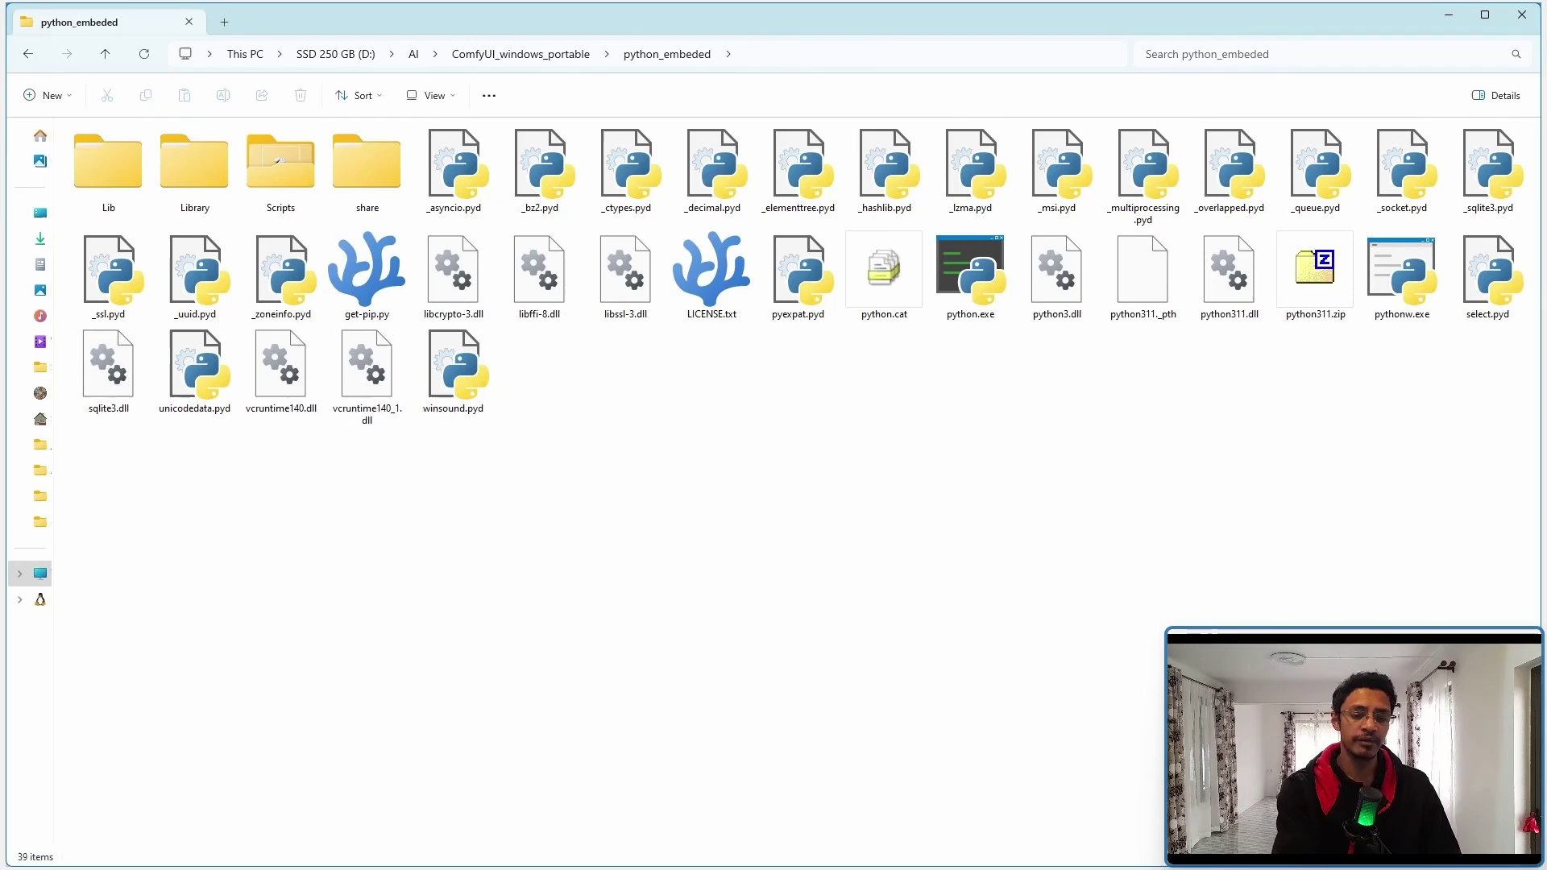
key(alt+d)
text(cmd)
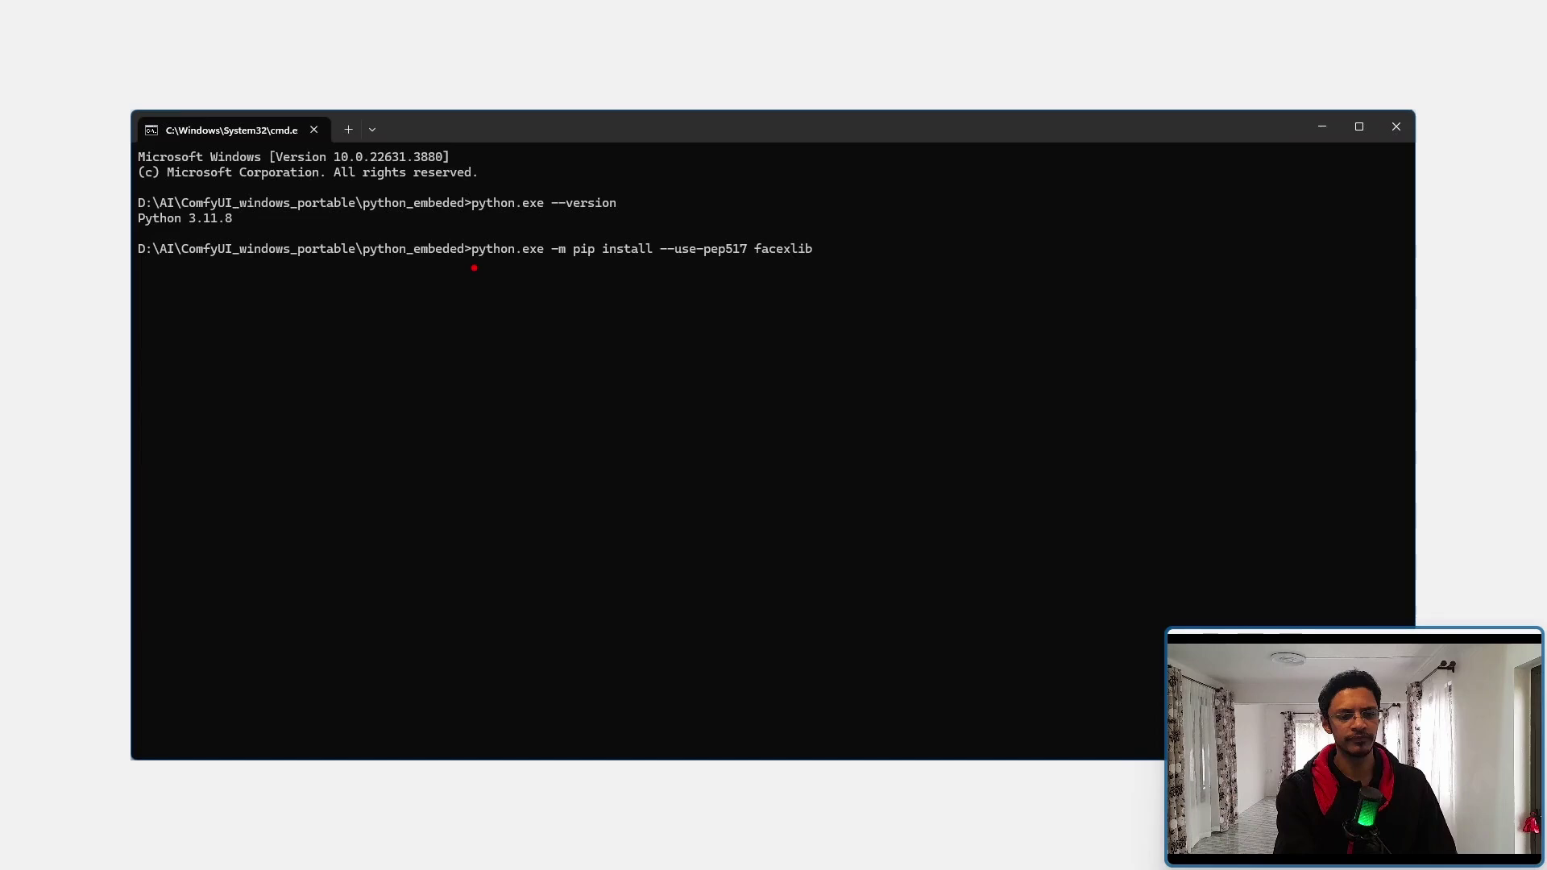
Underline the pip install command and the installed facexlib 0.3.0 and filterpy 1.4.5 versions.
drag(490, 267, 832, 270)
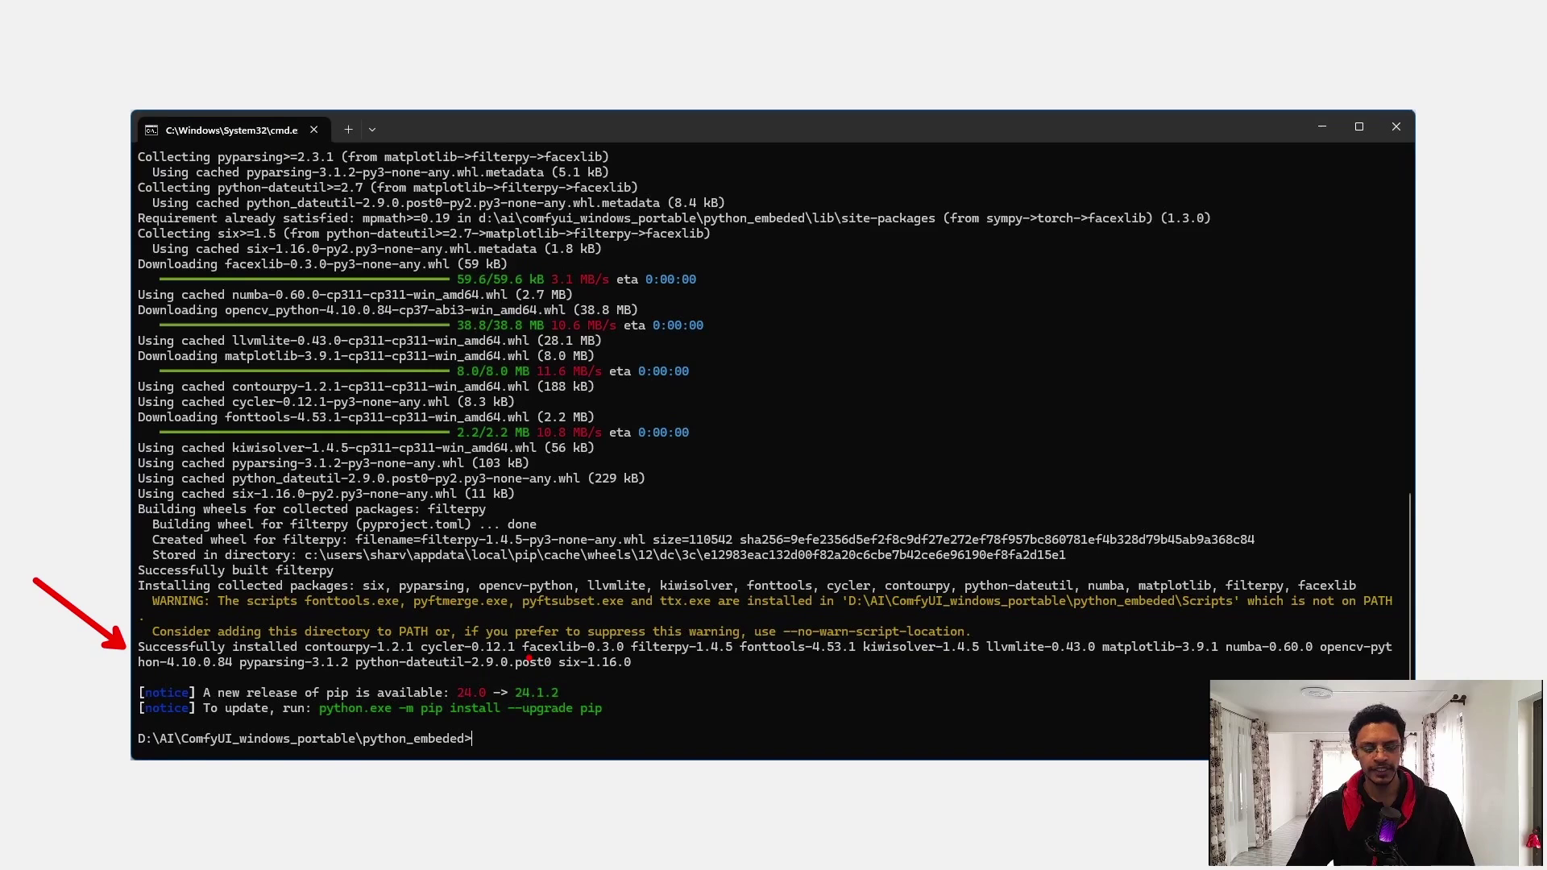
drag(522, 661, 727, 661)
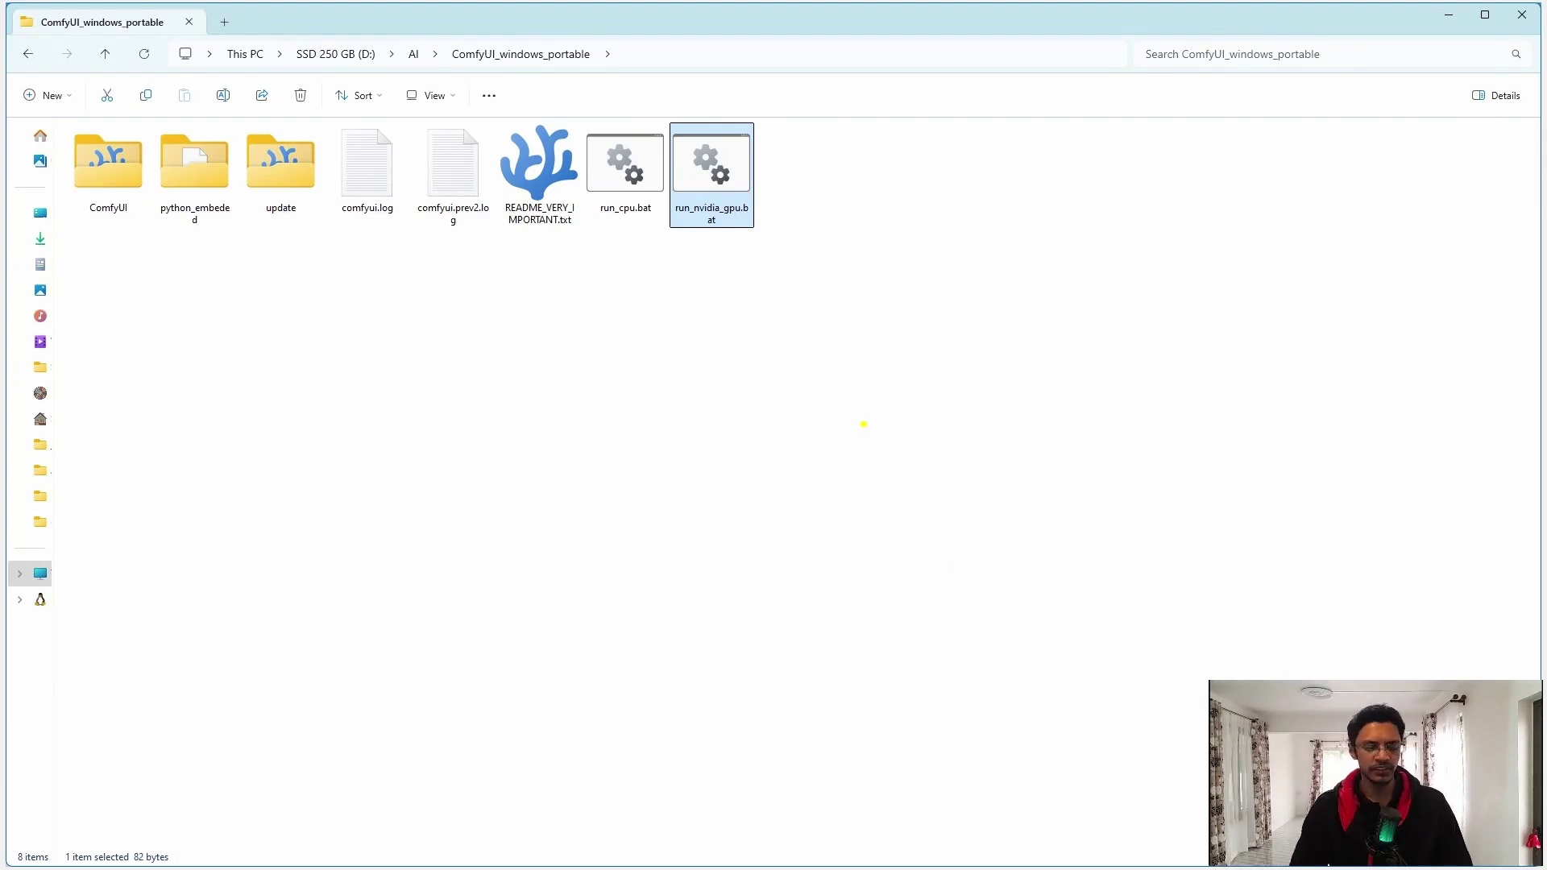
Annotate run_nvidia_gpu.bat, the missing insightface error and the PuLID_ComfyUI import failure.
drag(763, 212, 872, 282)
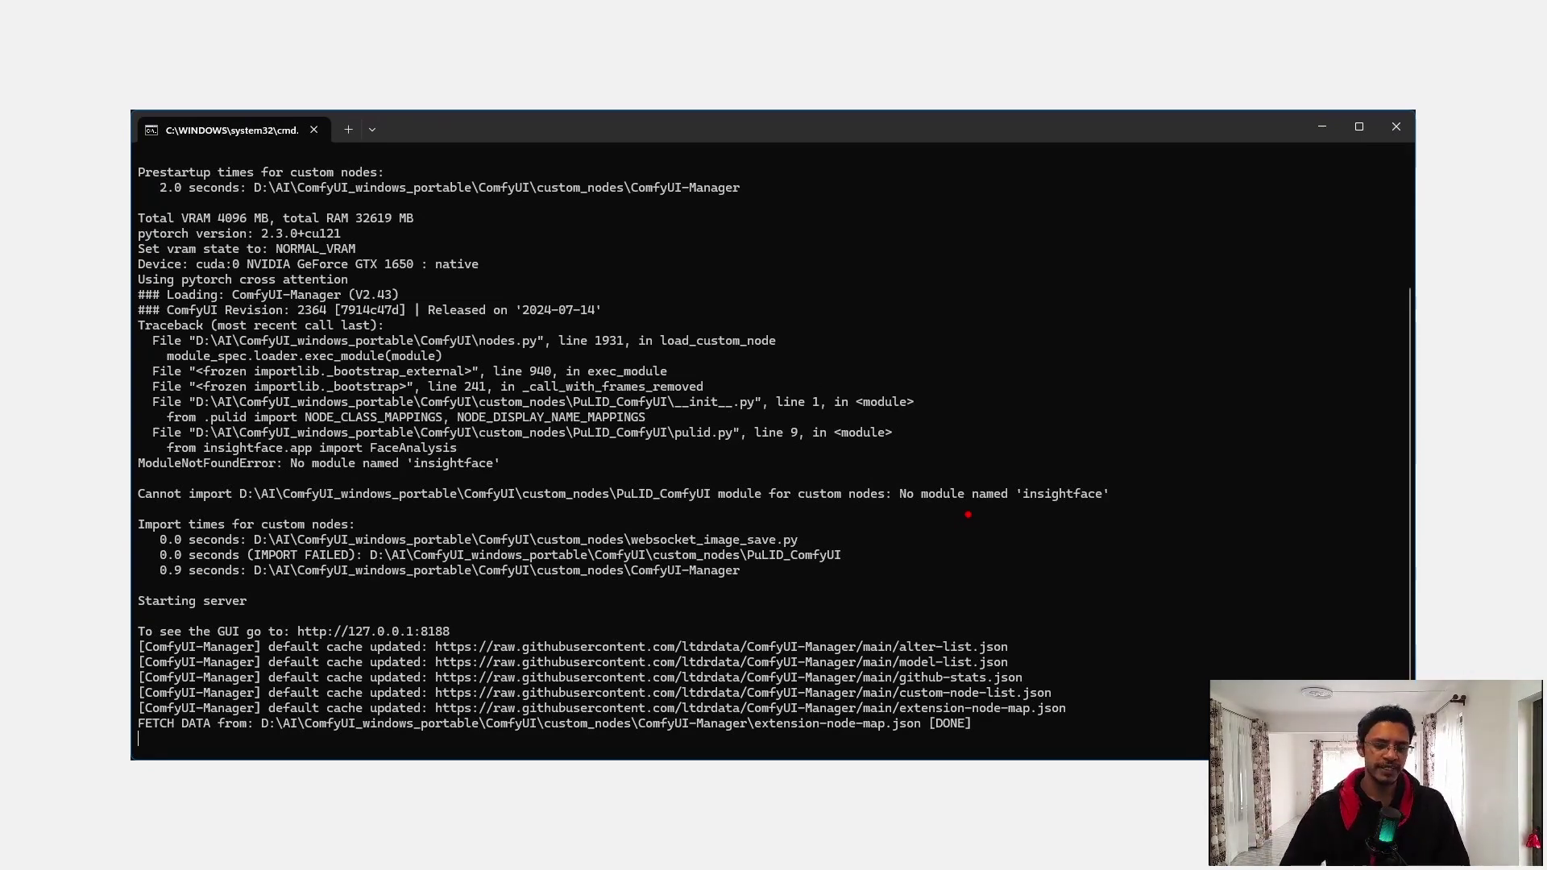
drag(158, 481, 485, 483)
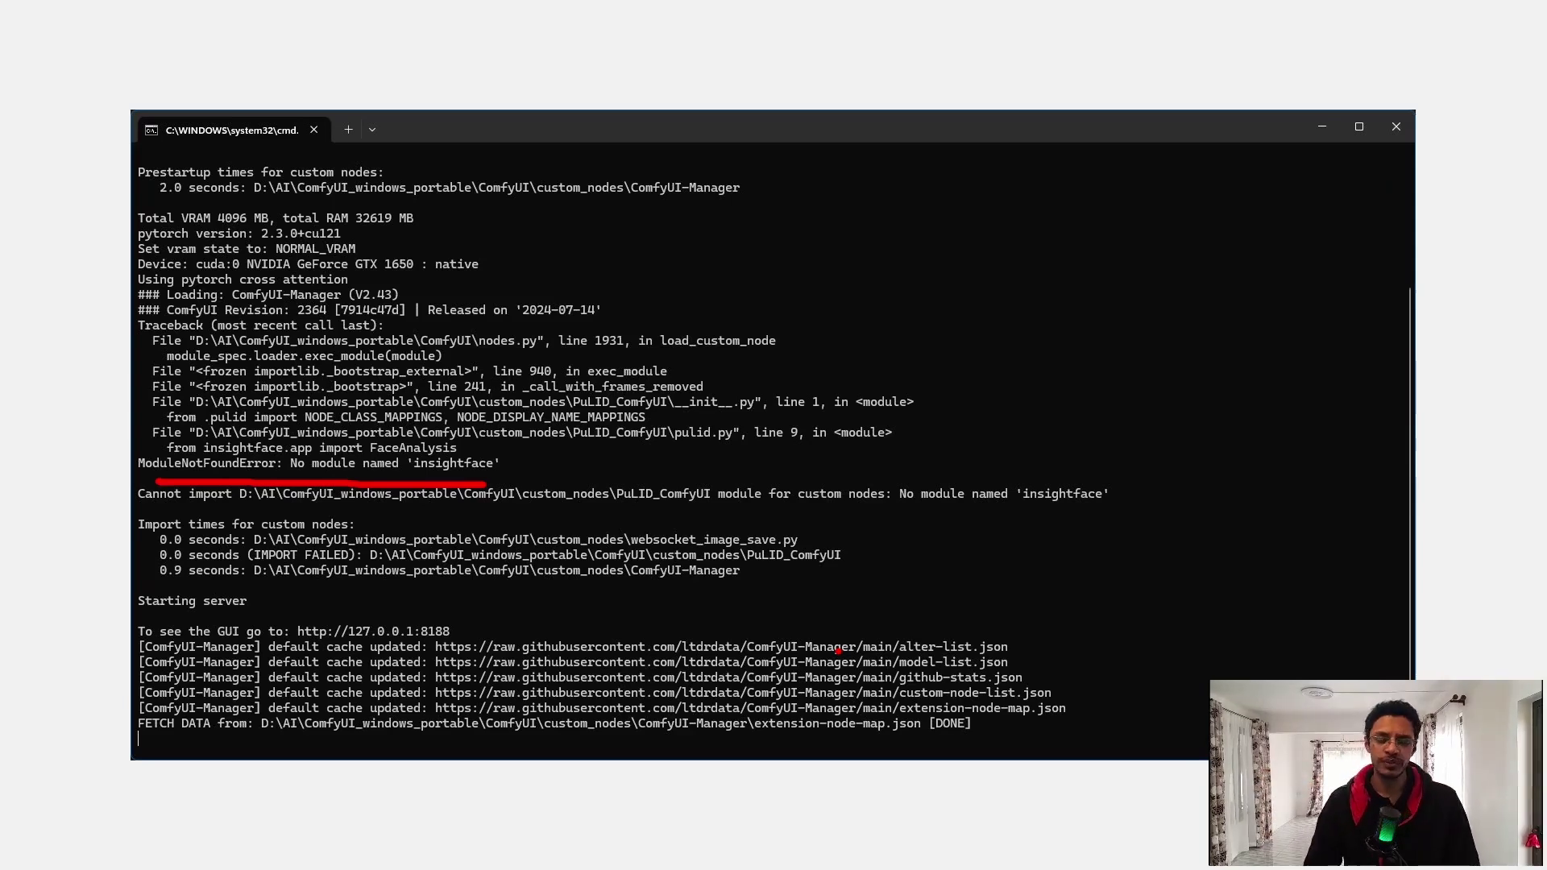
key(Escape)
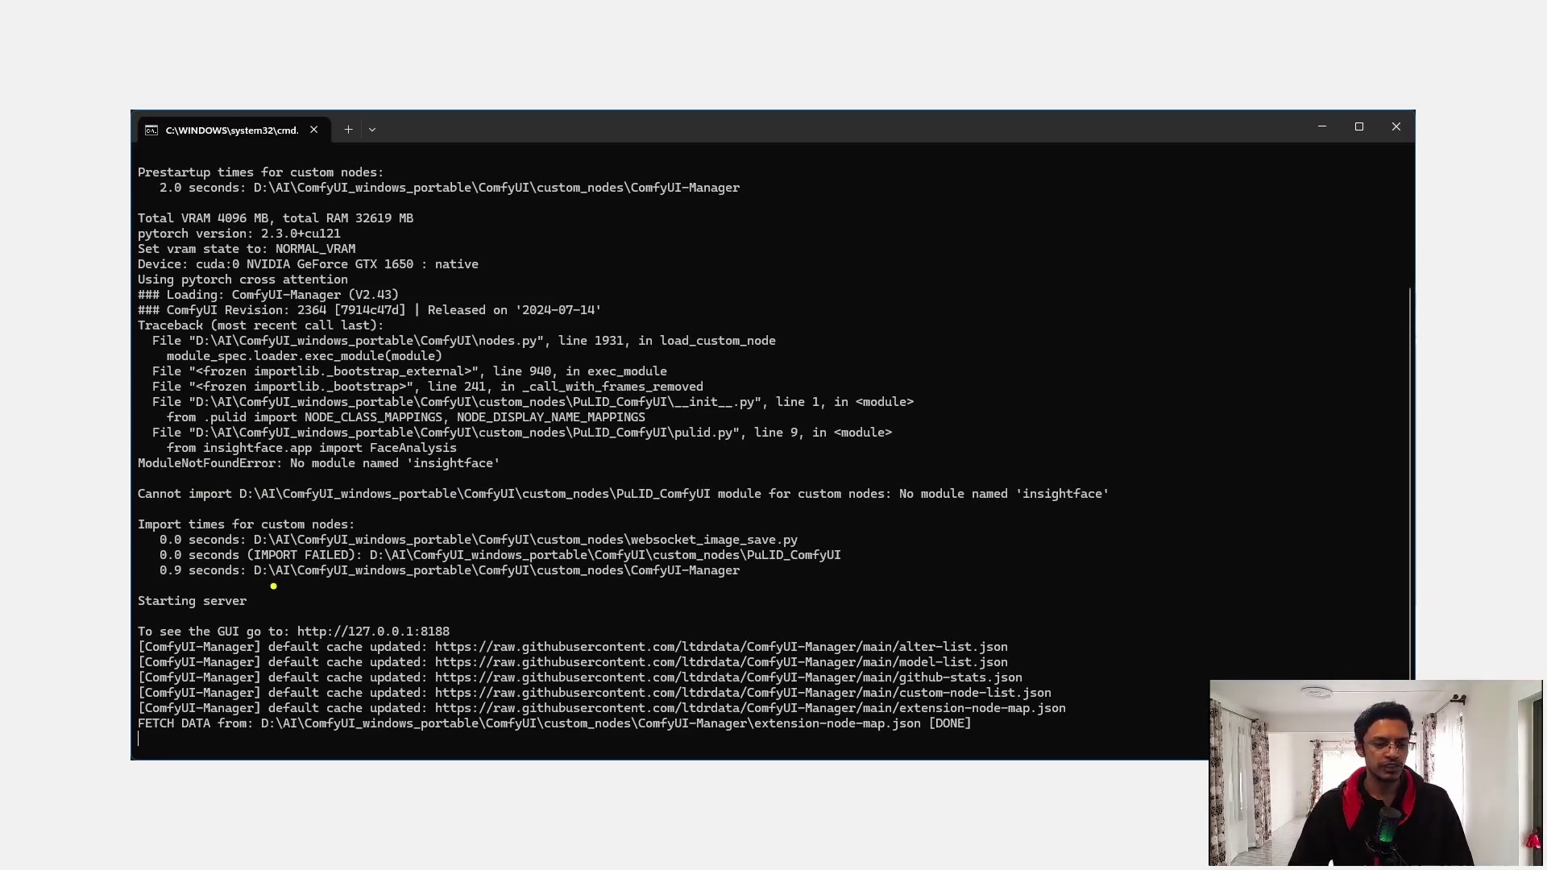
drag(244, 571, 373, 571)
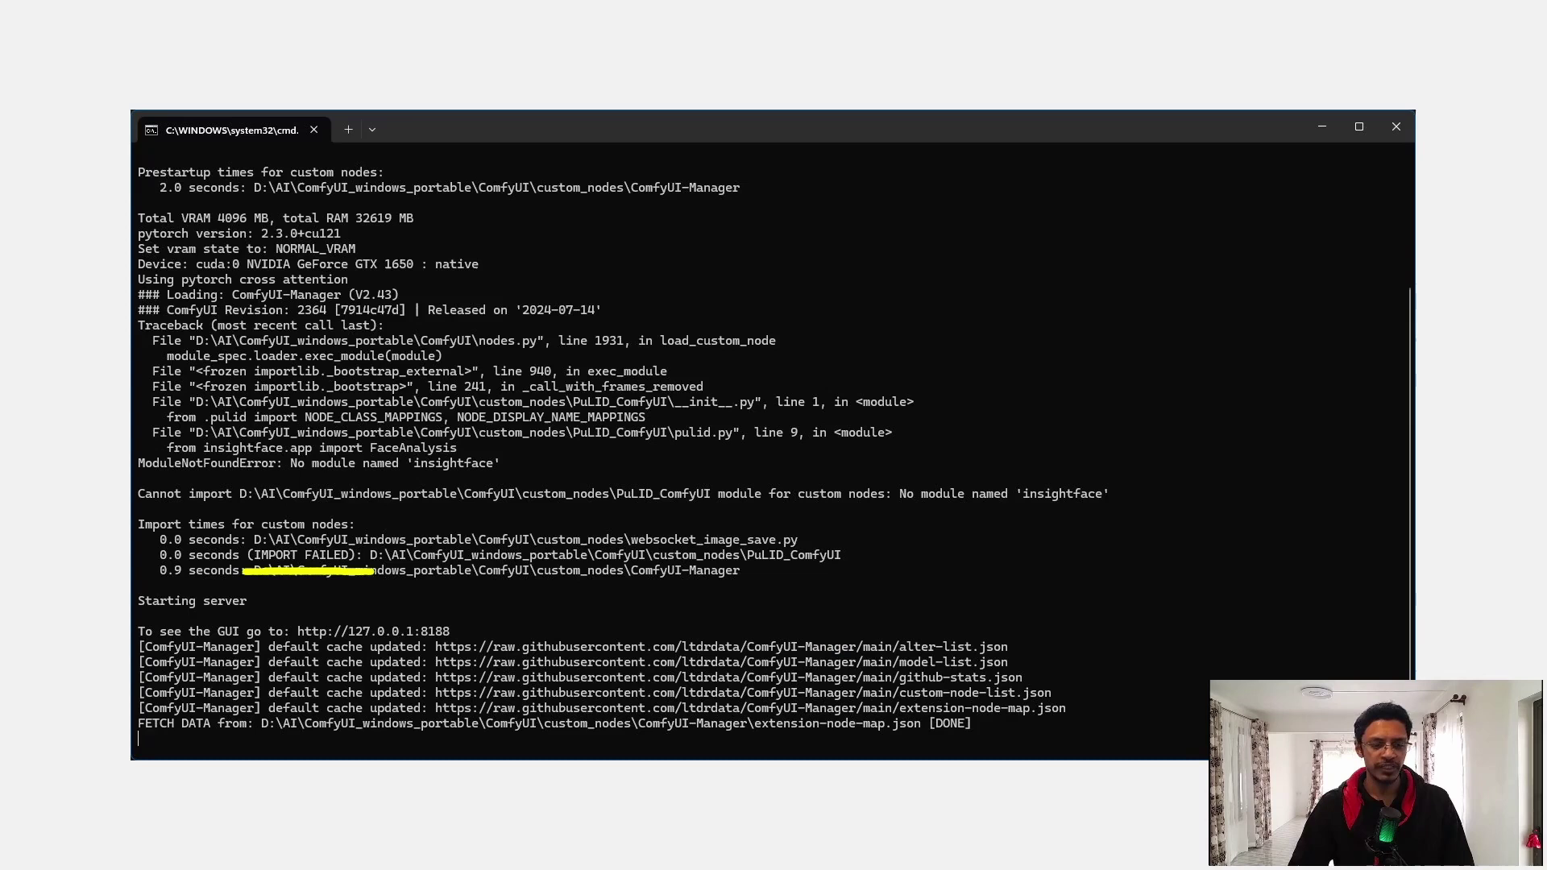
drag(865, 555, 964, 541)
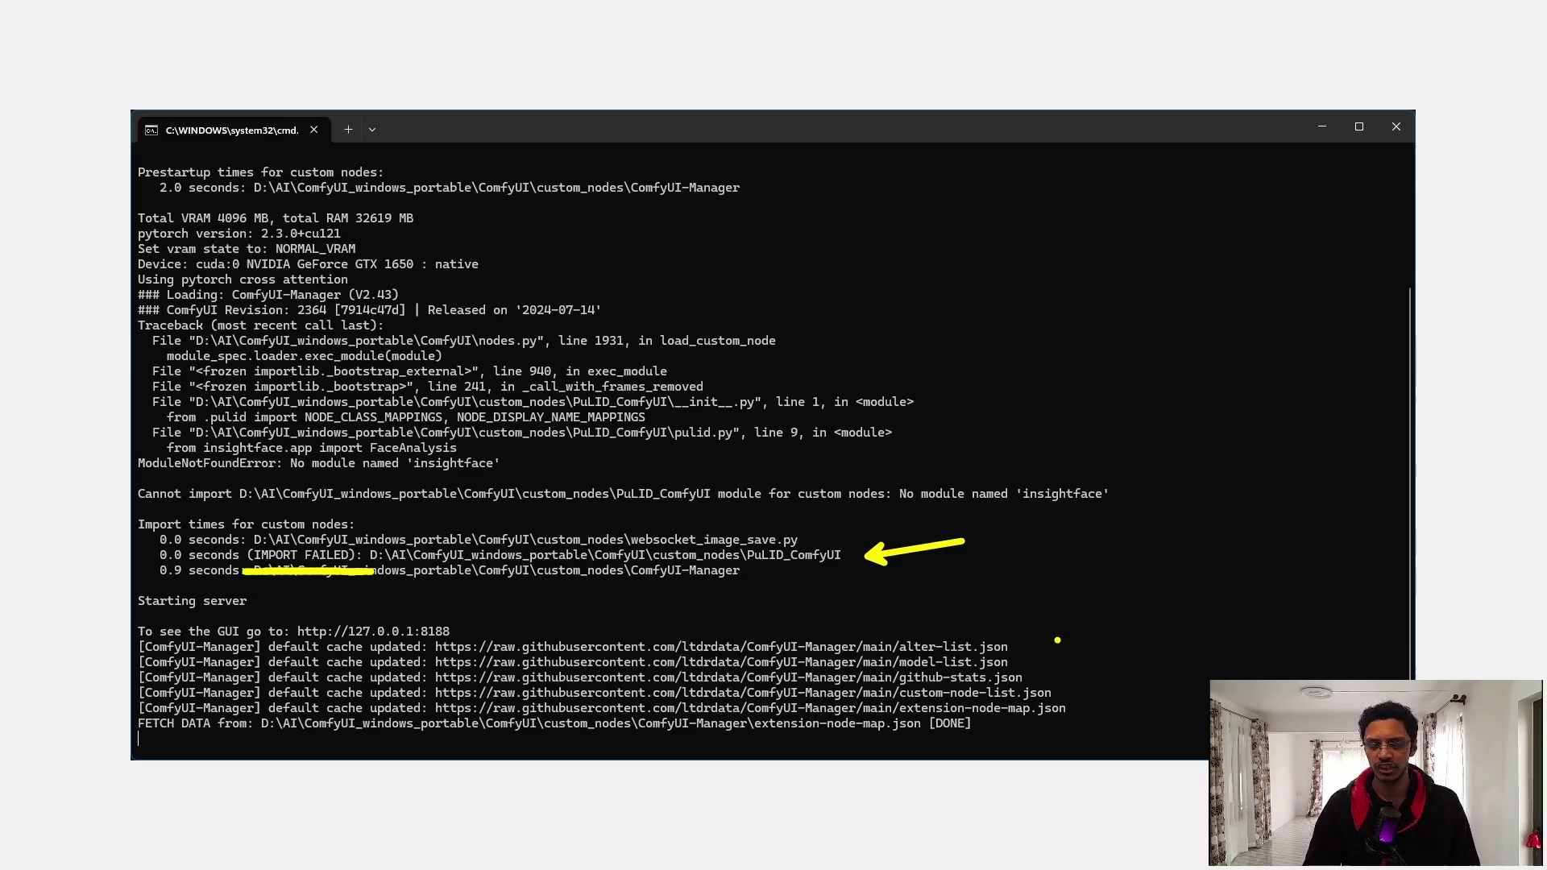
key(Escape)
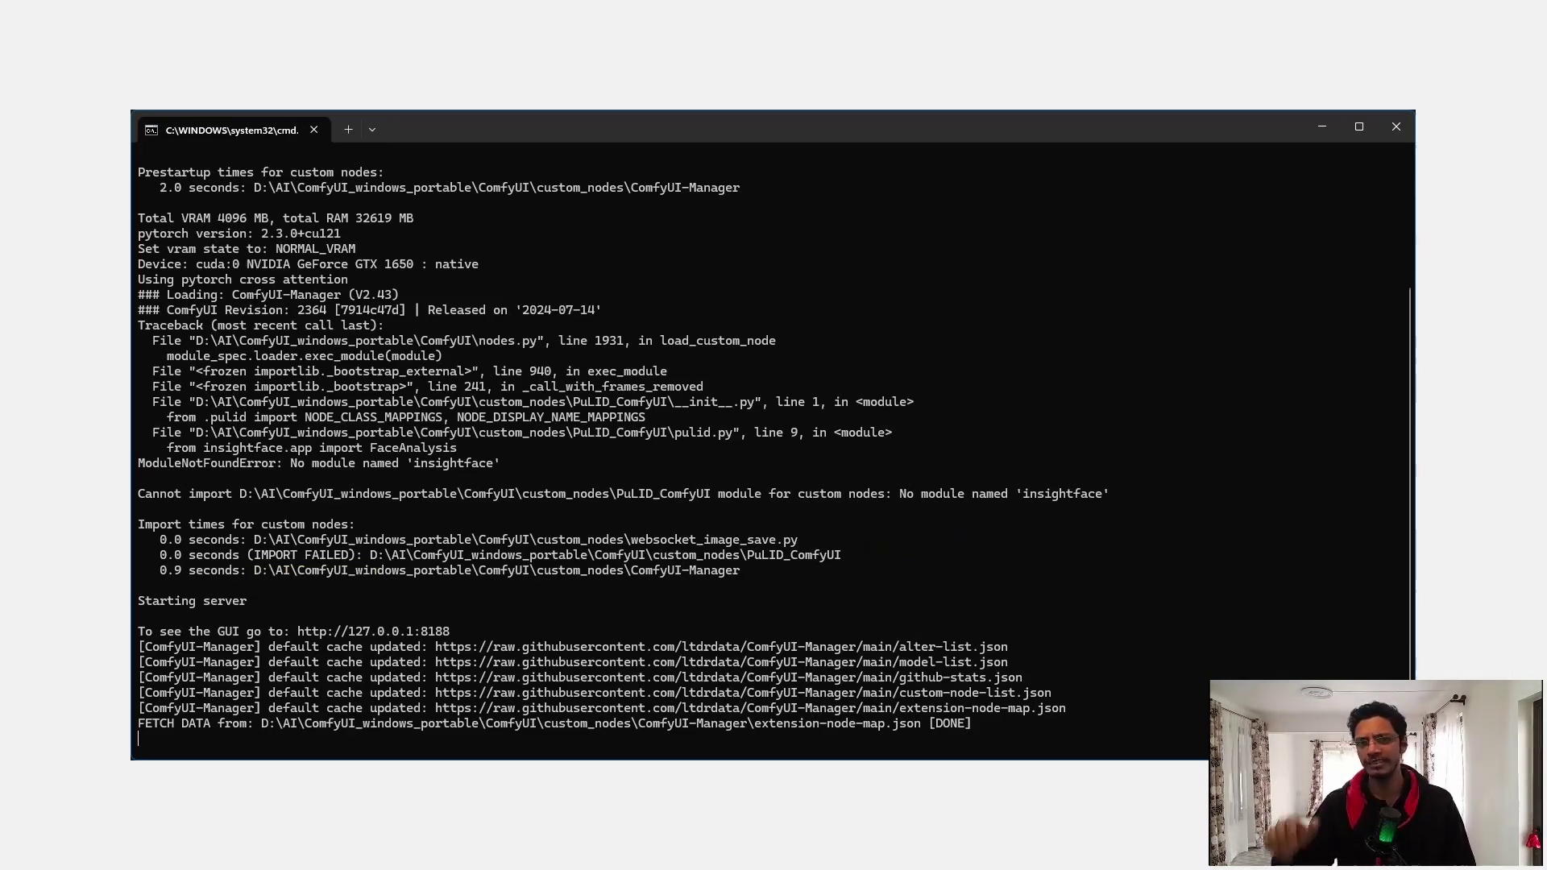
key(alt+Tab)
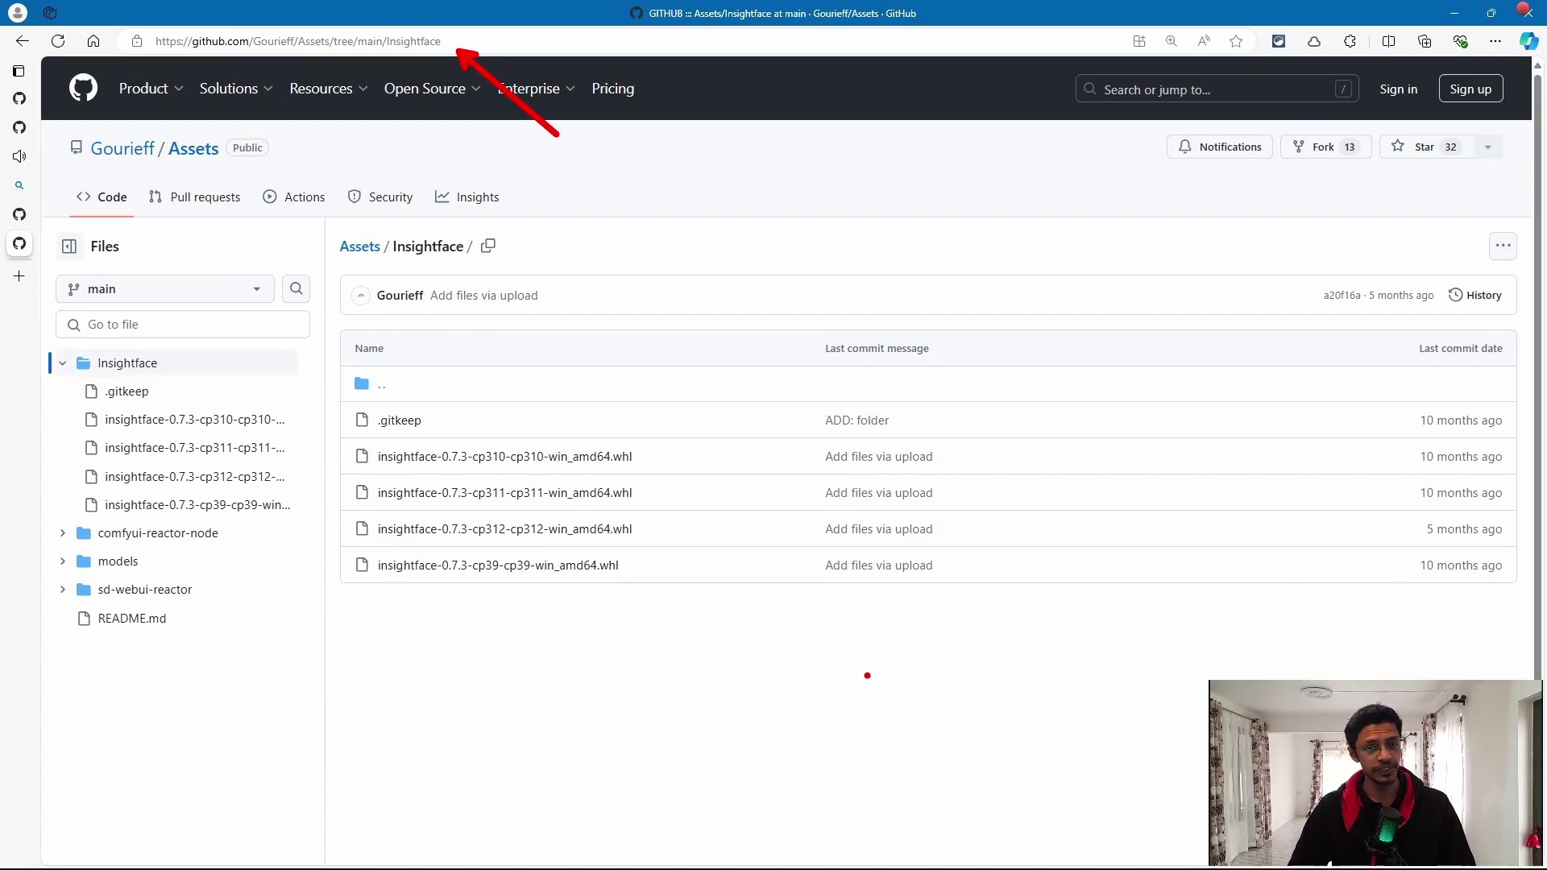
Mark the Insightface wheel list, the cp311 wheel file and the last commit date.
mouse_move(574, 421)
mouse_down()
mouse_move(706, 421)
mouse_move(729, 611)
mouse_move(551, 612)
mouse_up()
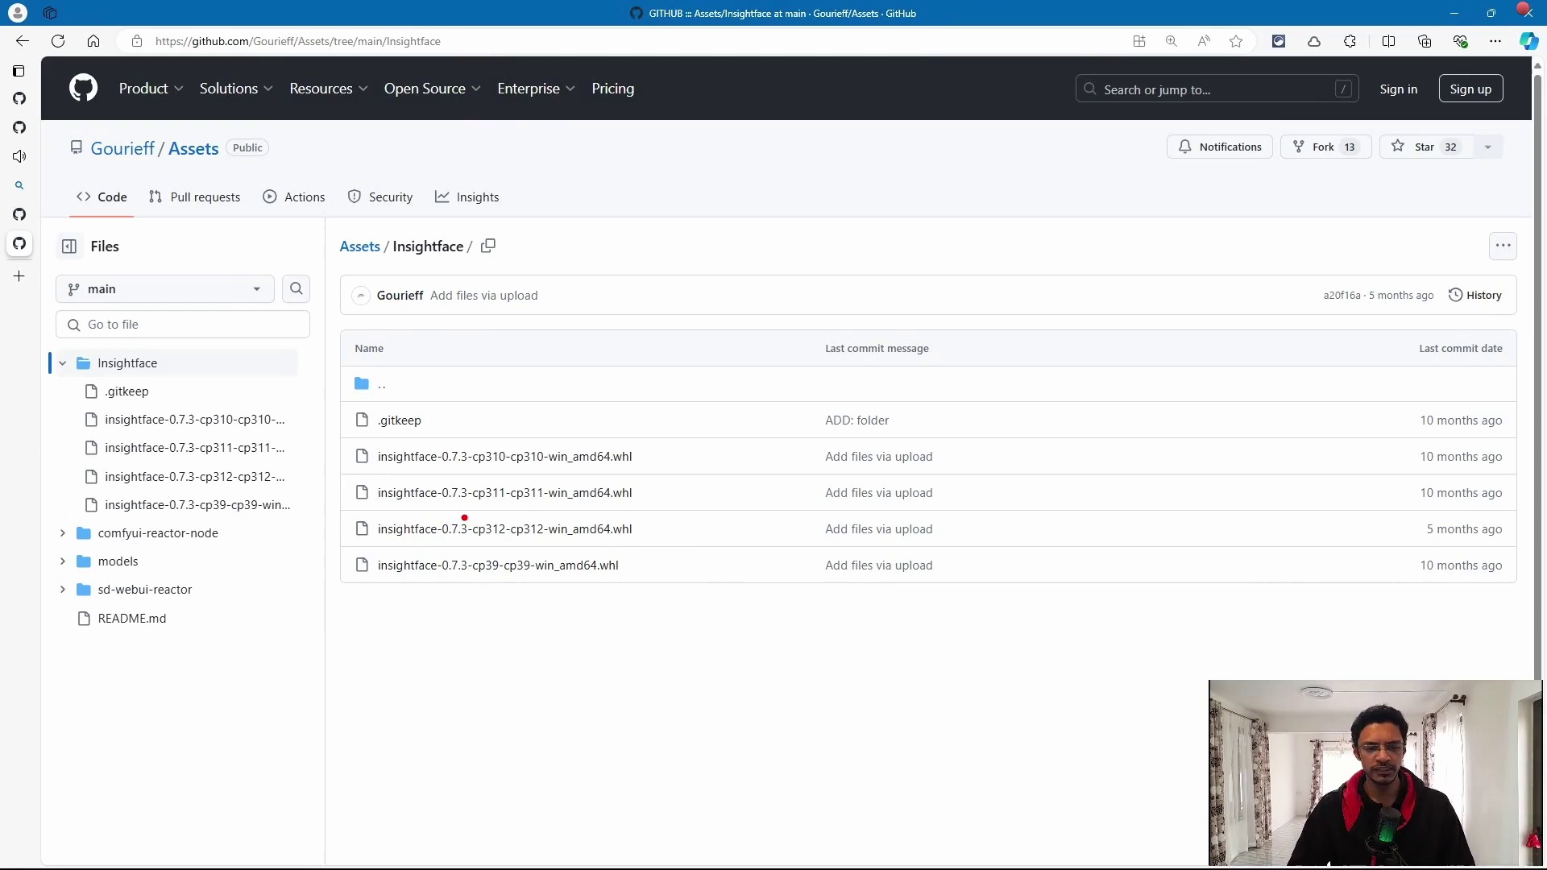
drag(455, 510, 532, 510)
drag(767, 454, 635, 486)
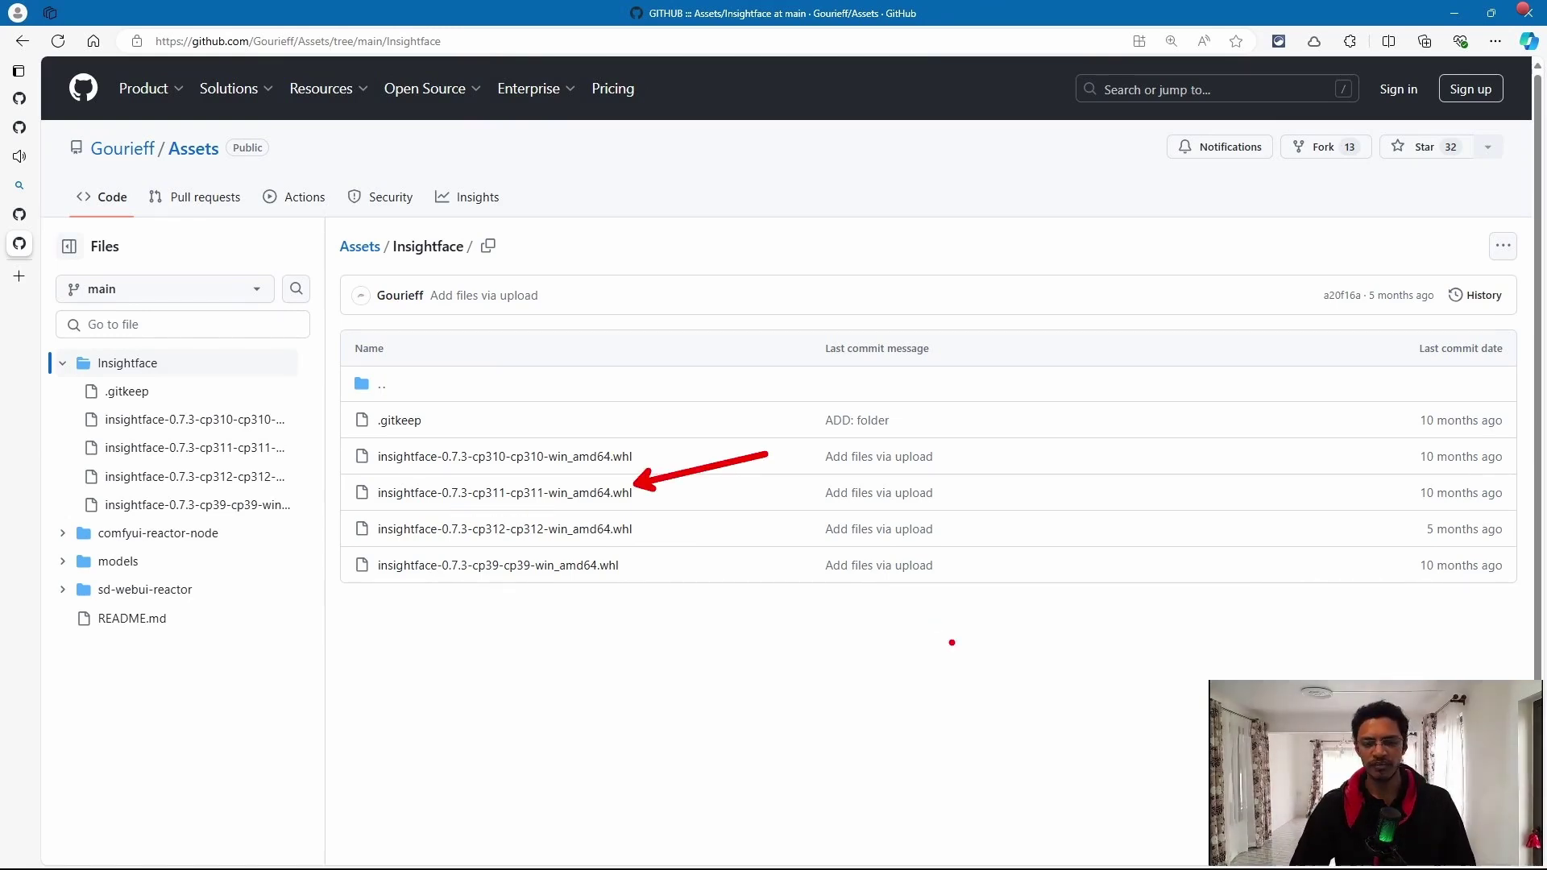
mouse_move(1438, 295)
mouse_down()
mouse_move(1467, 357)
mouse_move(1402, 285)
mouse_move(1430, 338)
mouse_up()
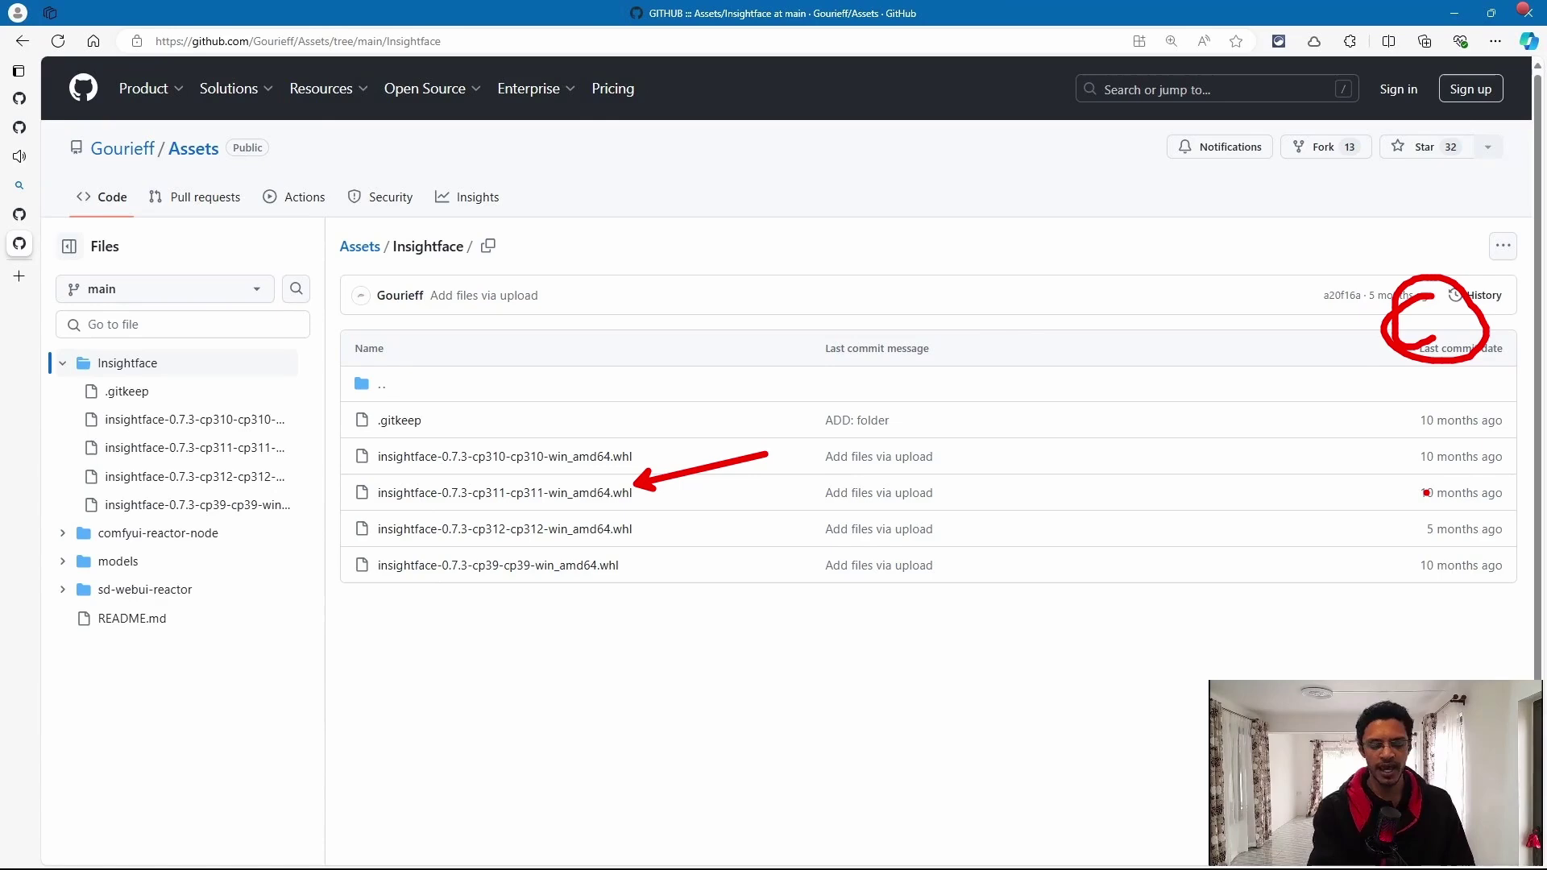
key(Escape)
key(alt+Tab)
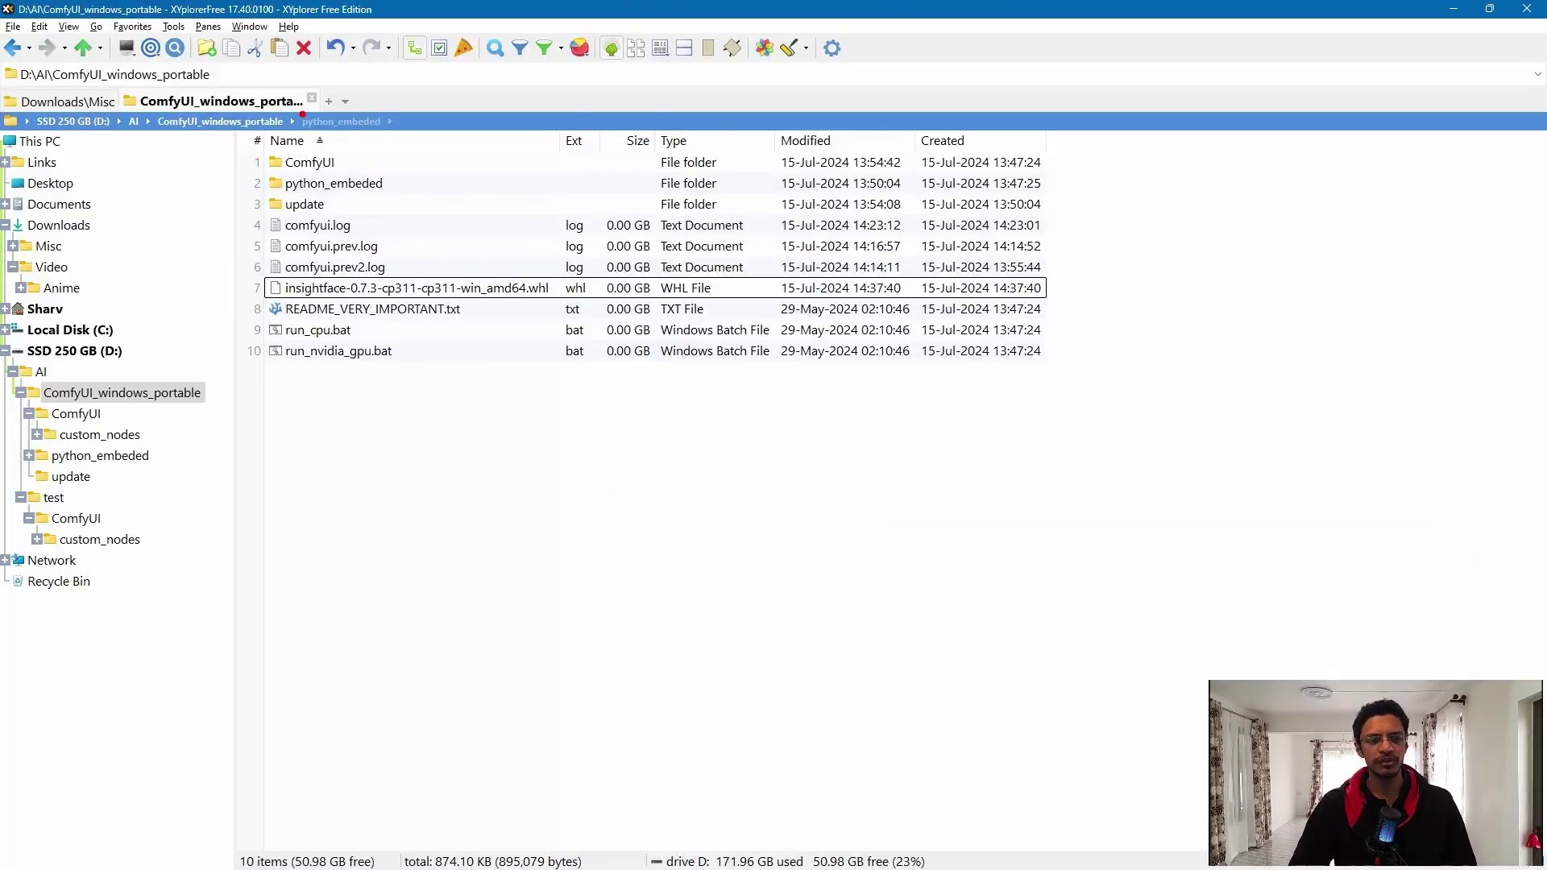
Mark the ComfyUI_windows_portable folder, the insightface wheel and run_nvidia_gpu.bat in XYplorer.
drag(302, 114, 435, 103)
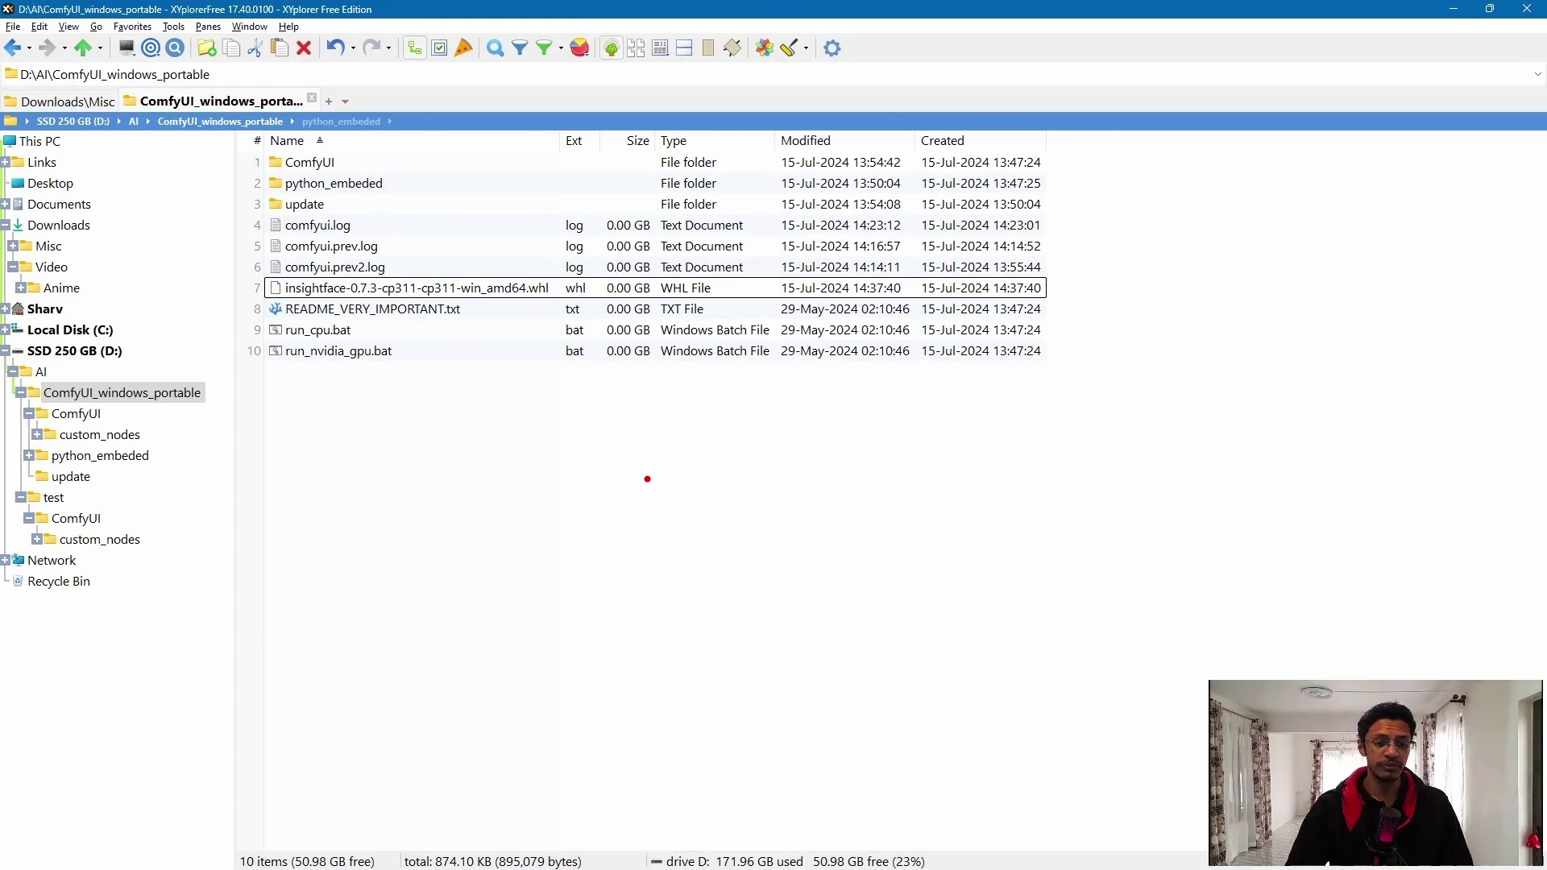
drag(573, 300, 672, 366)
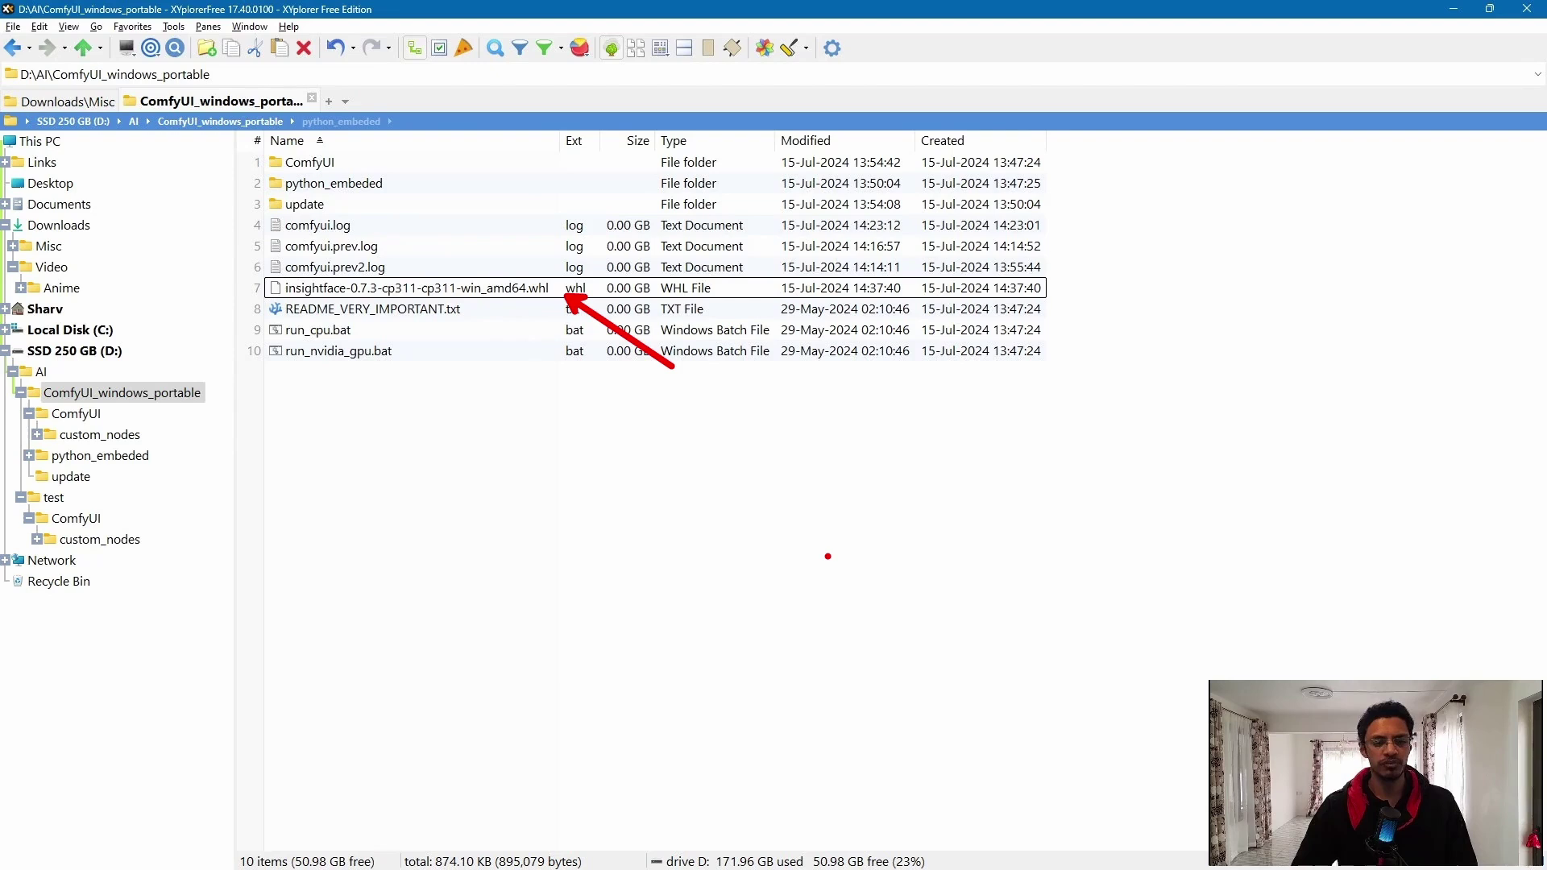
drag(356, 370, 428, 437)
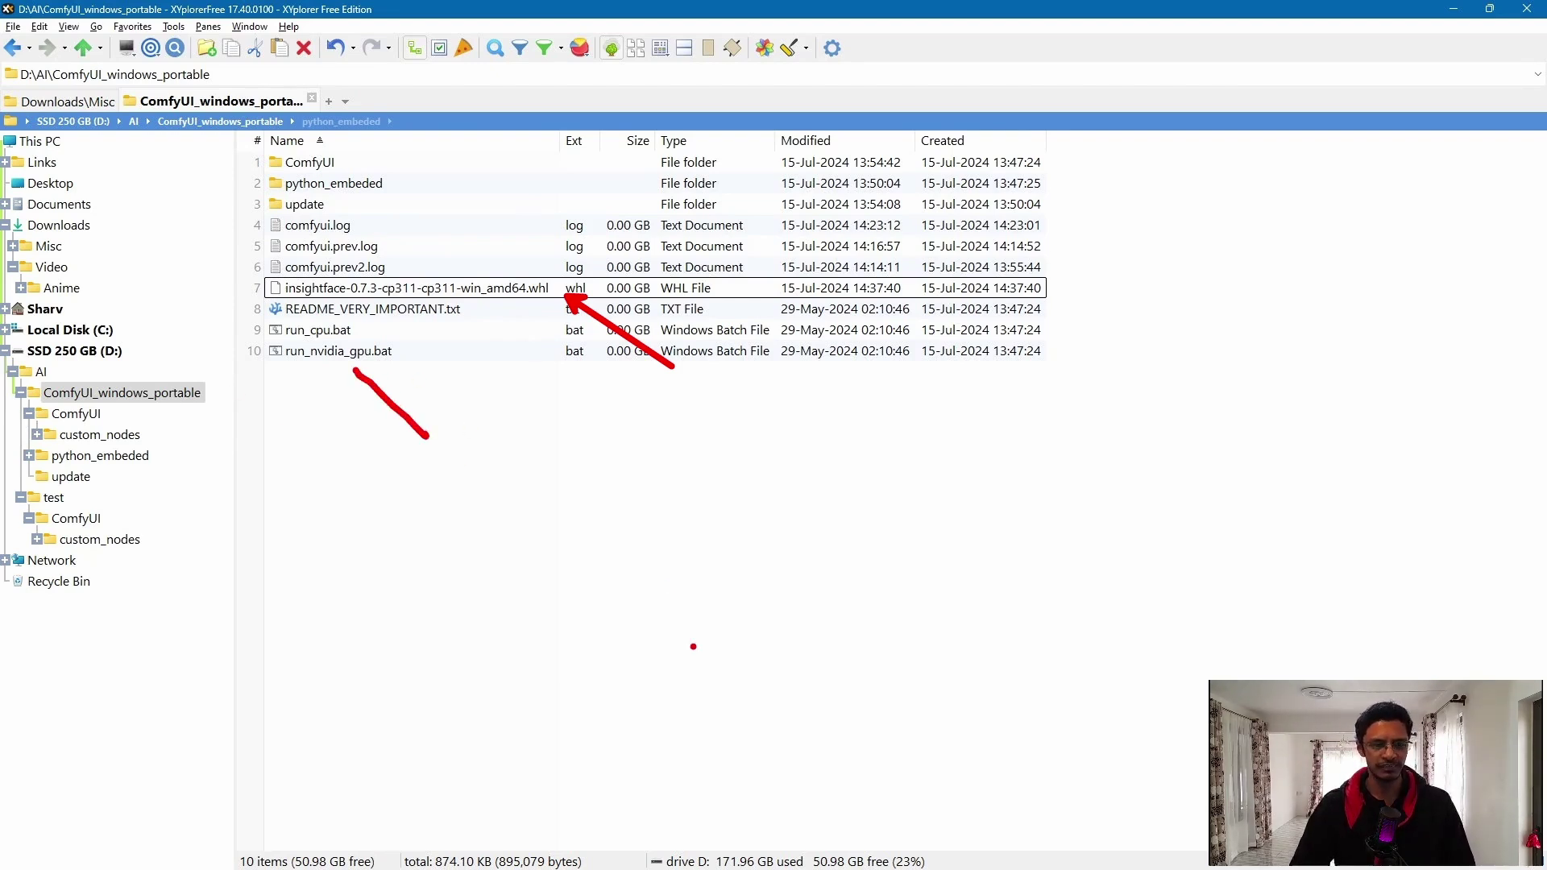
key(alt+Tab)
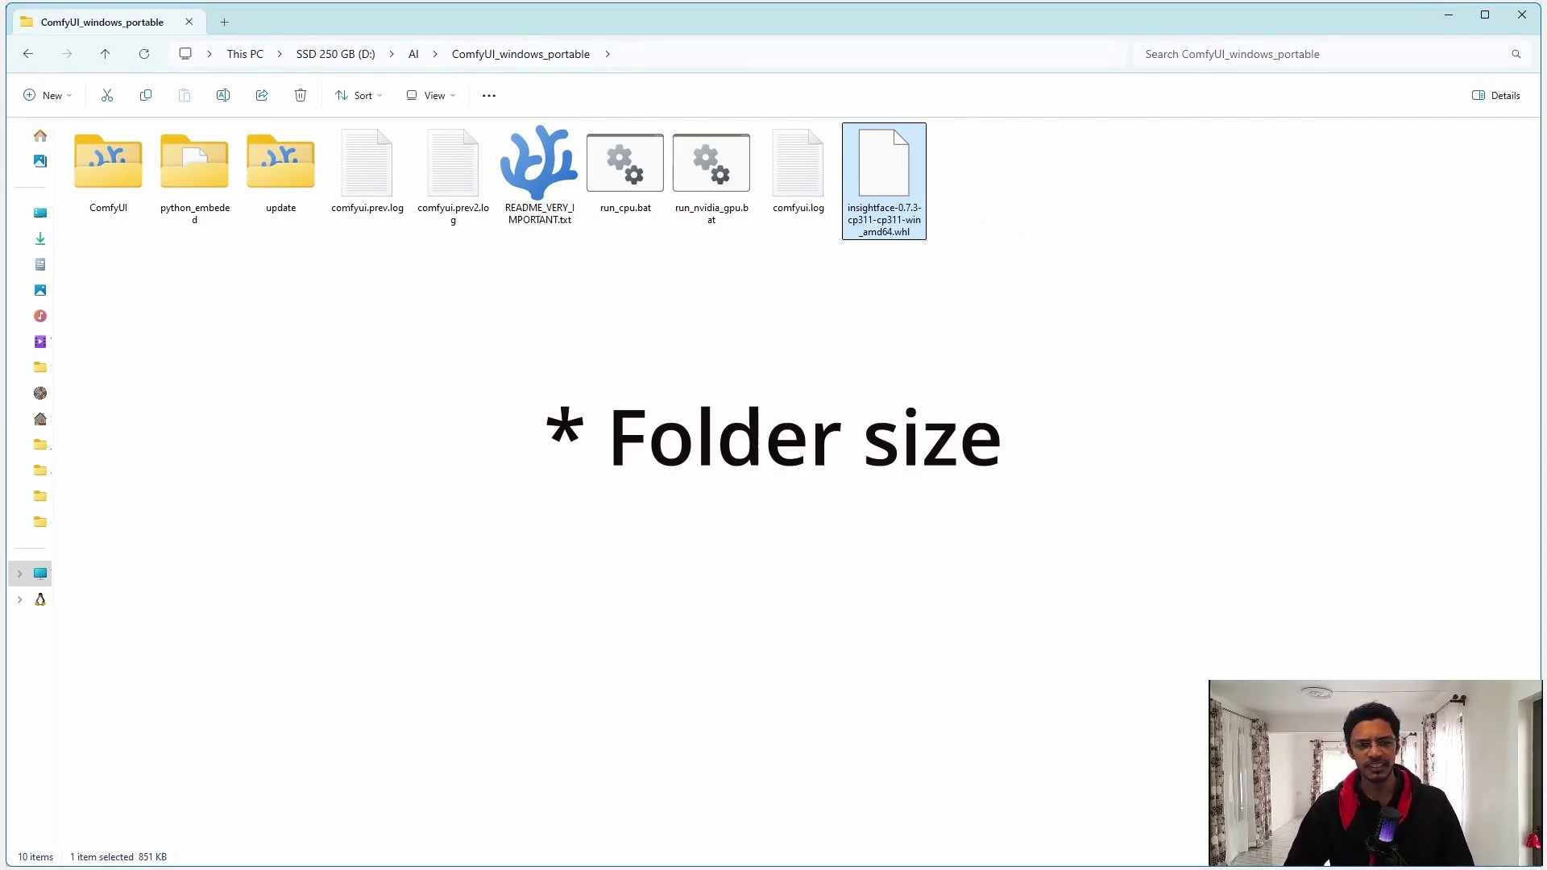
Point out the python_embeded folder and path, then open cmd in ComfyUI_windows_portable.
drag(135, 276, 996, 281)
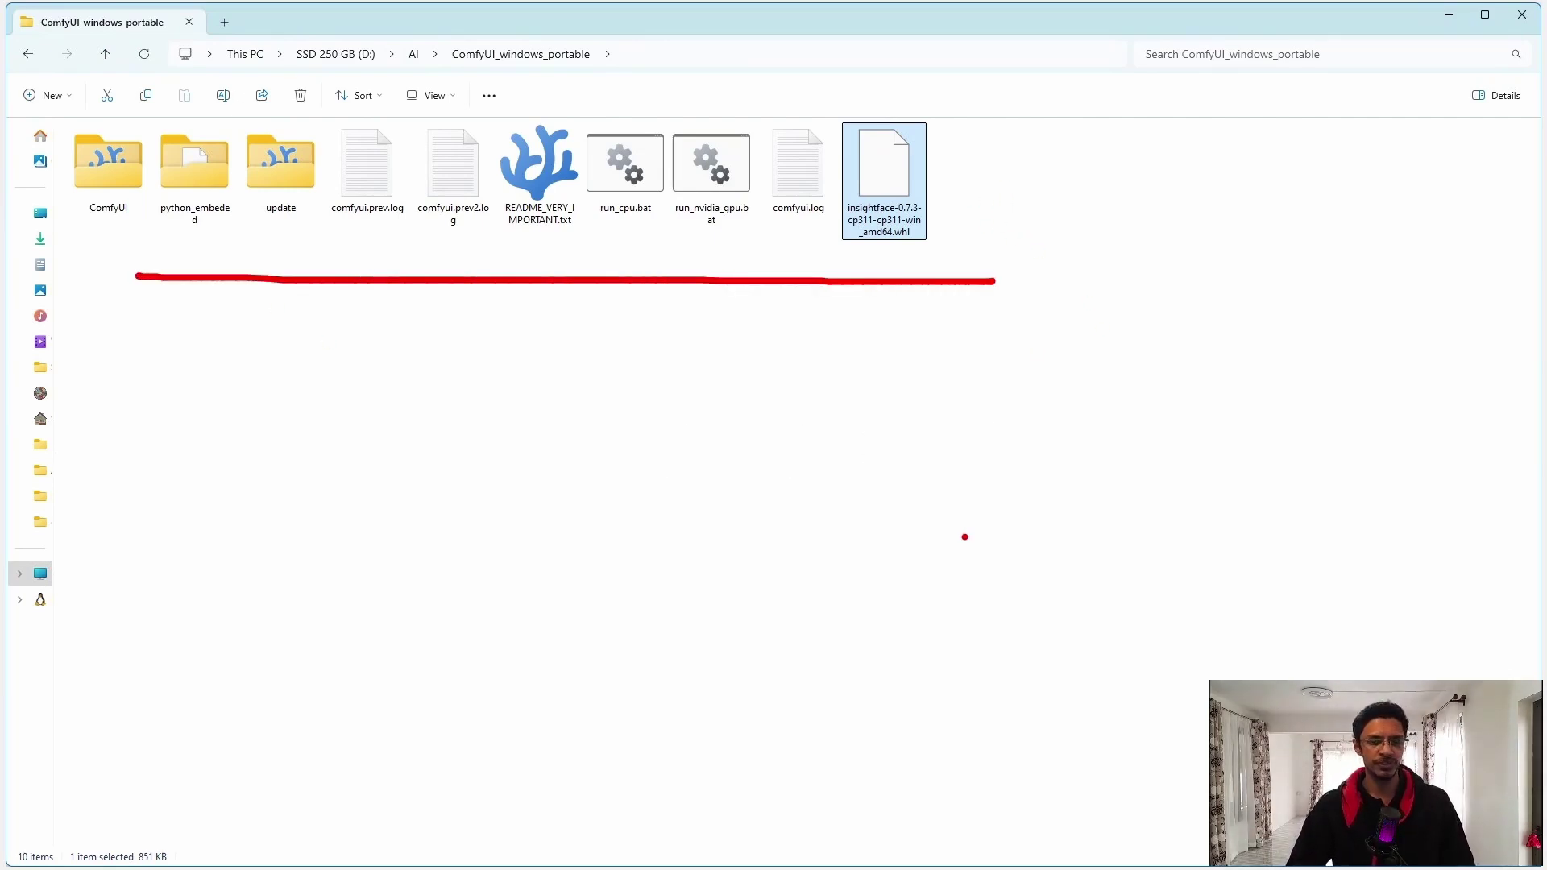
drag(819, 56, 635, 55)
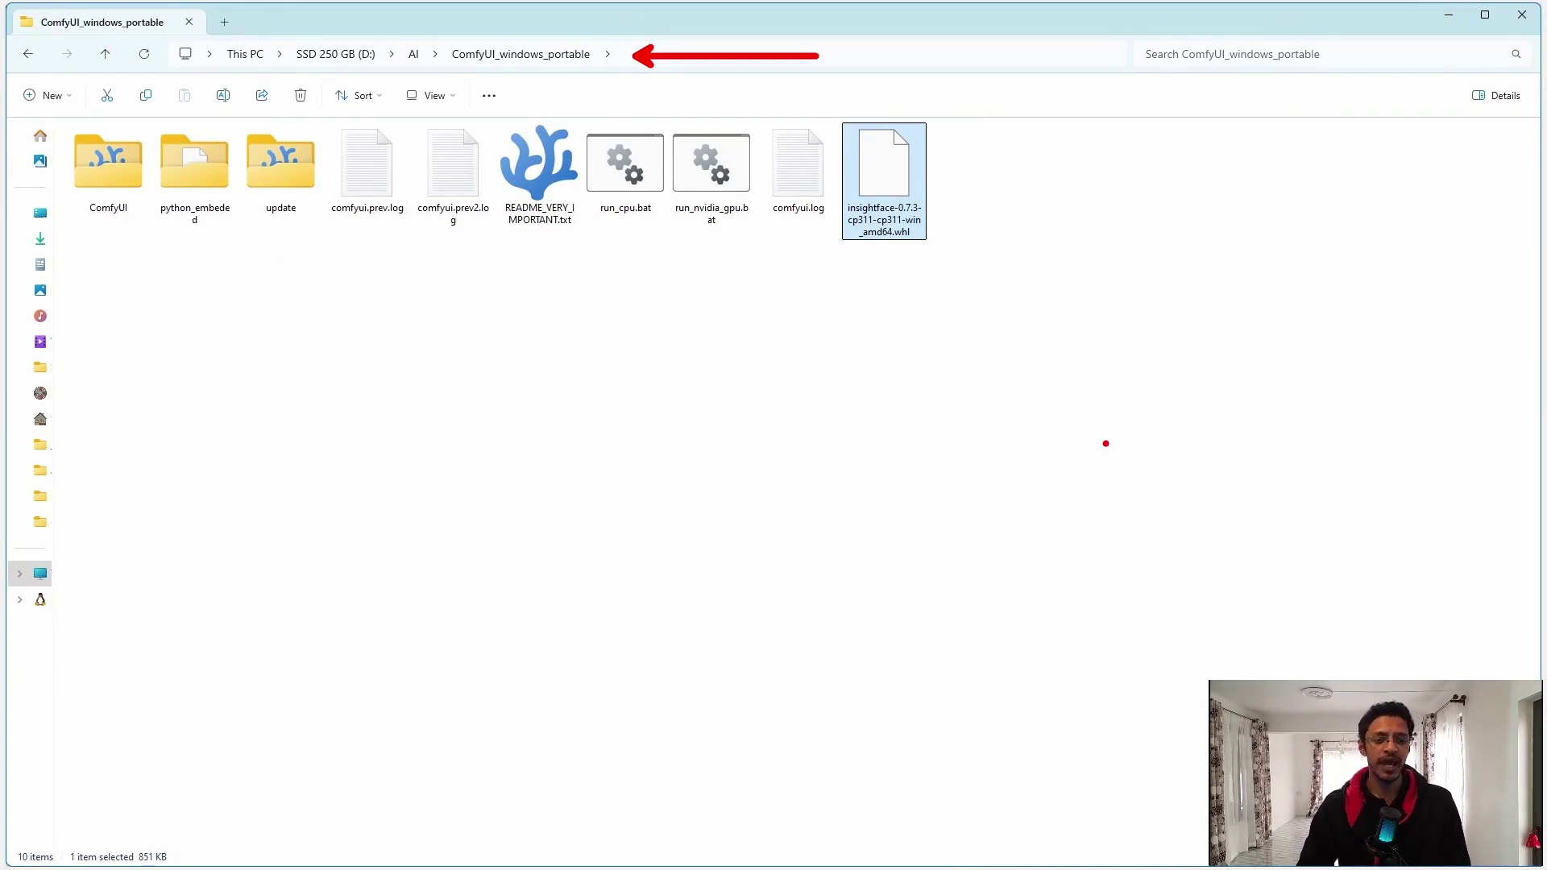
key(alt+d)
text(cmd)
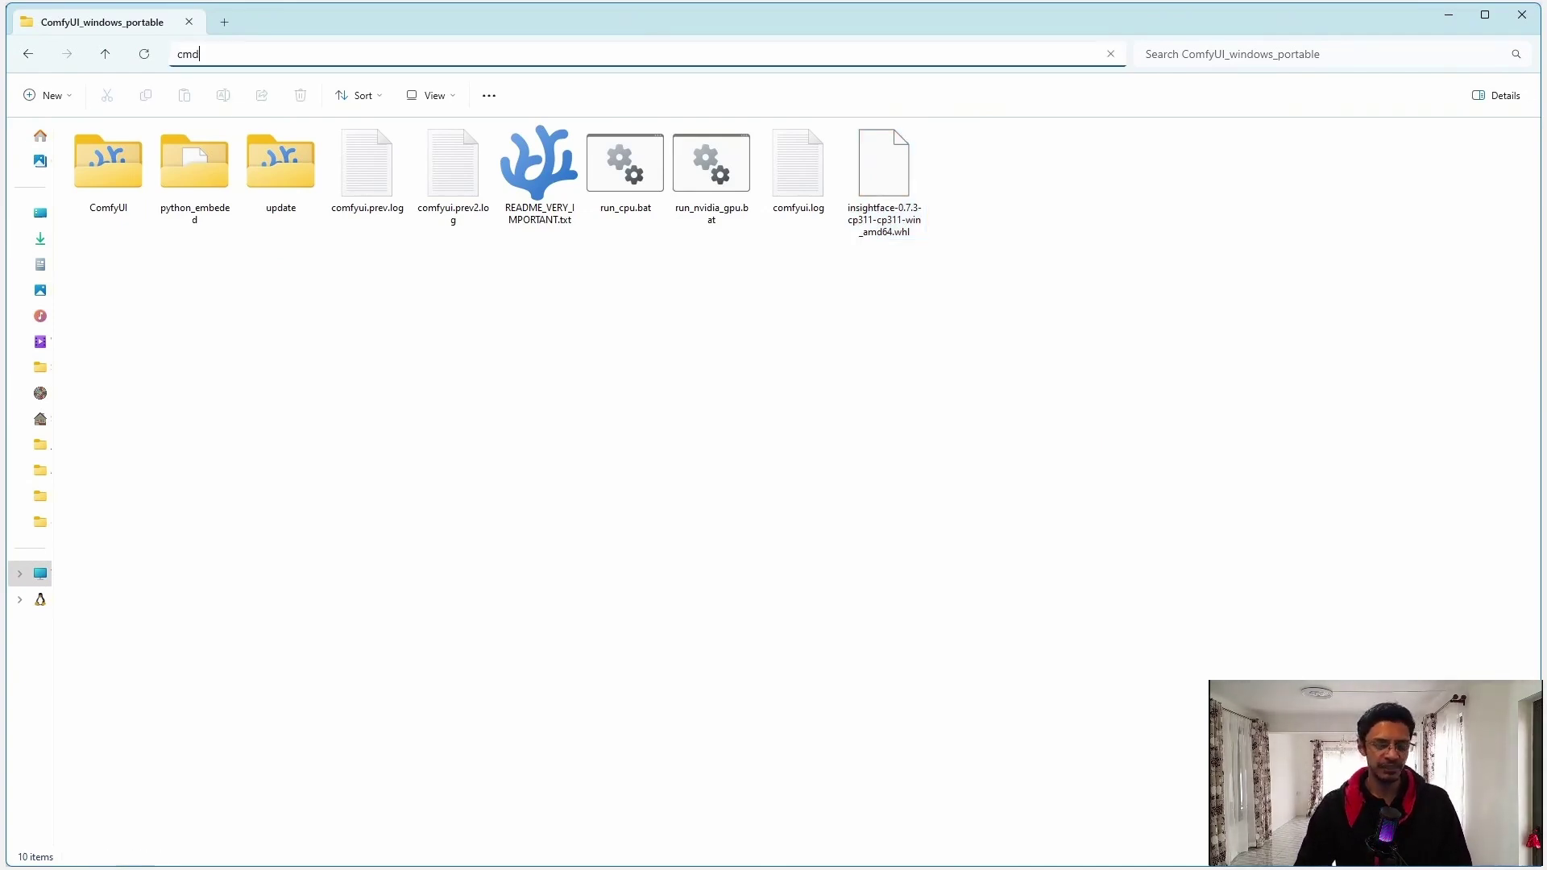
key(Return)
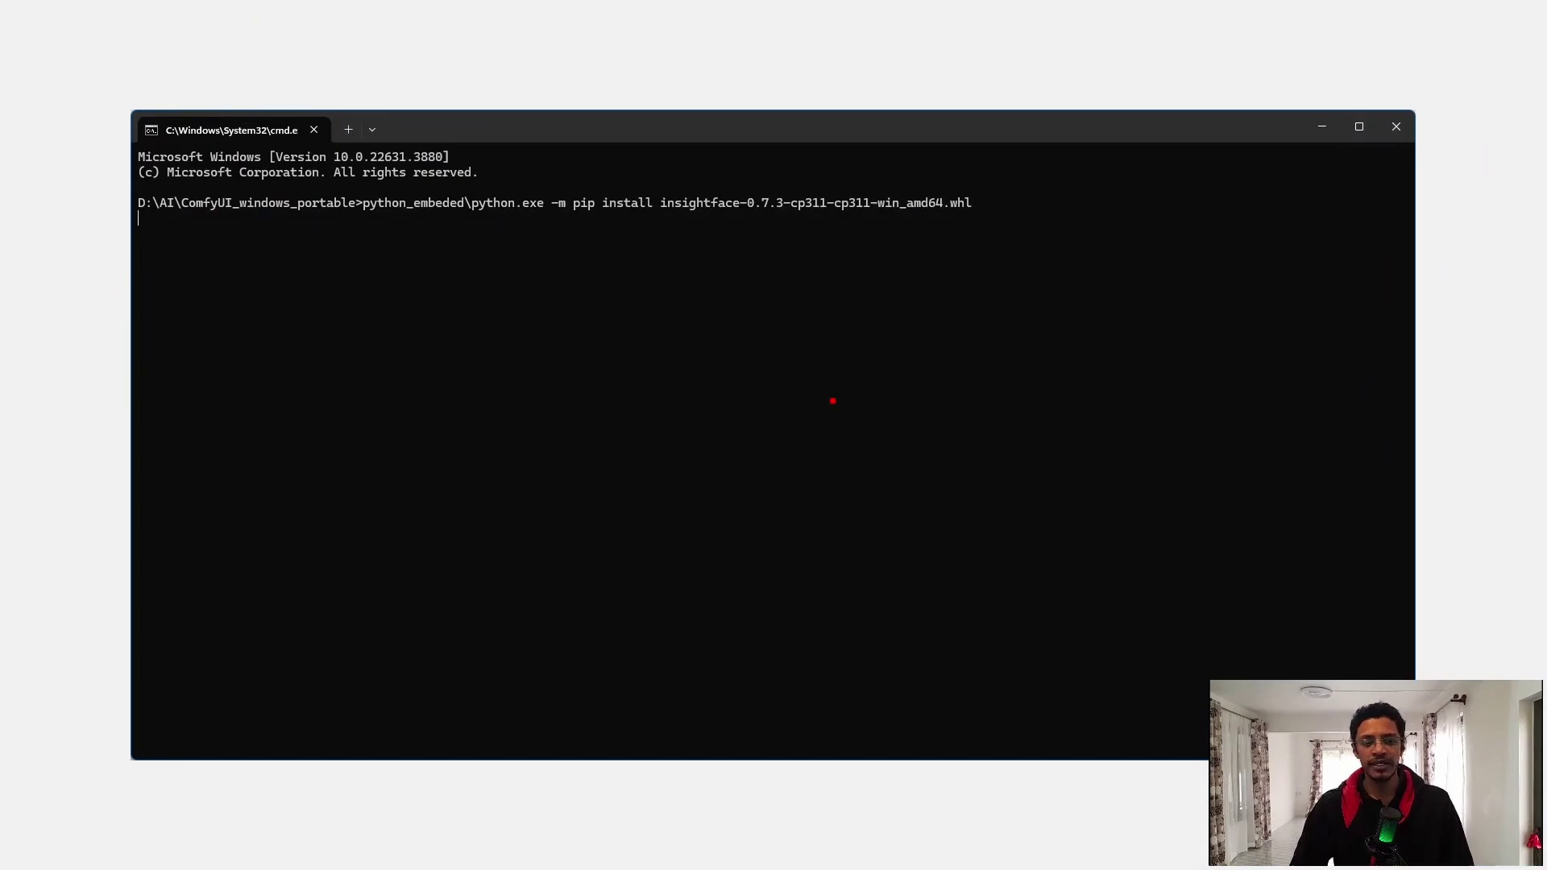
Highlight the python_embeded\python.exe -m pip install insightface-0.7.3-cp311 wheel command.
drag(362, 223, 993, 223)
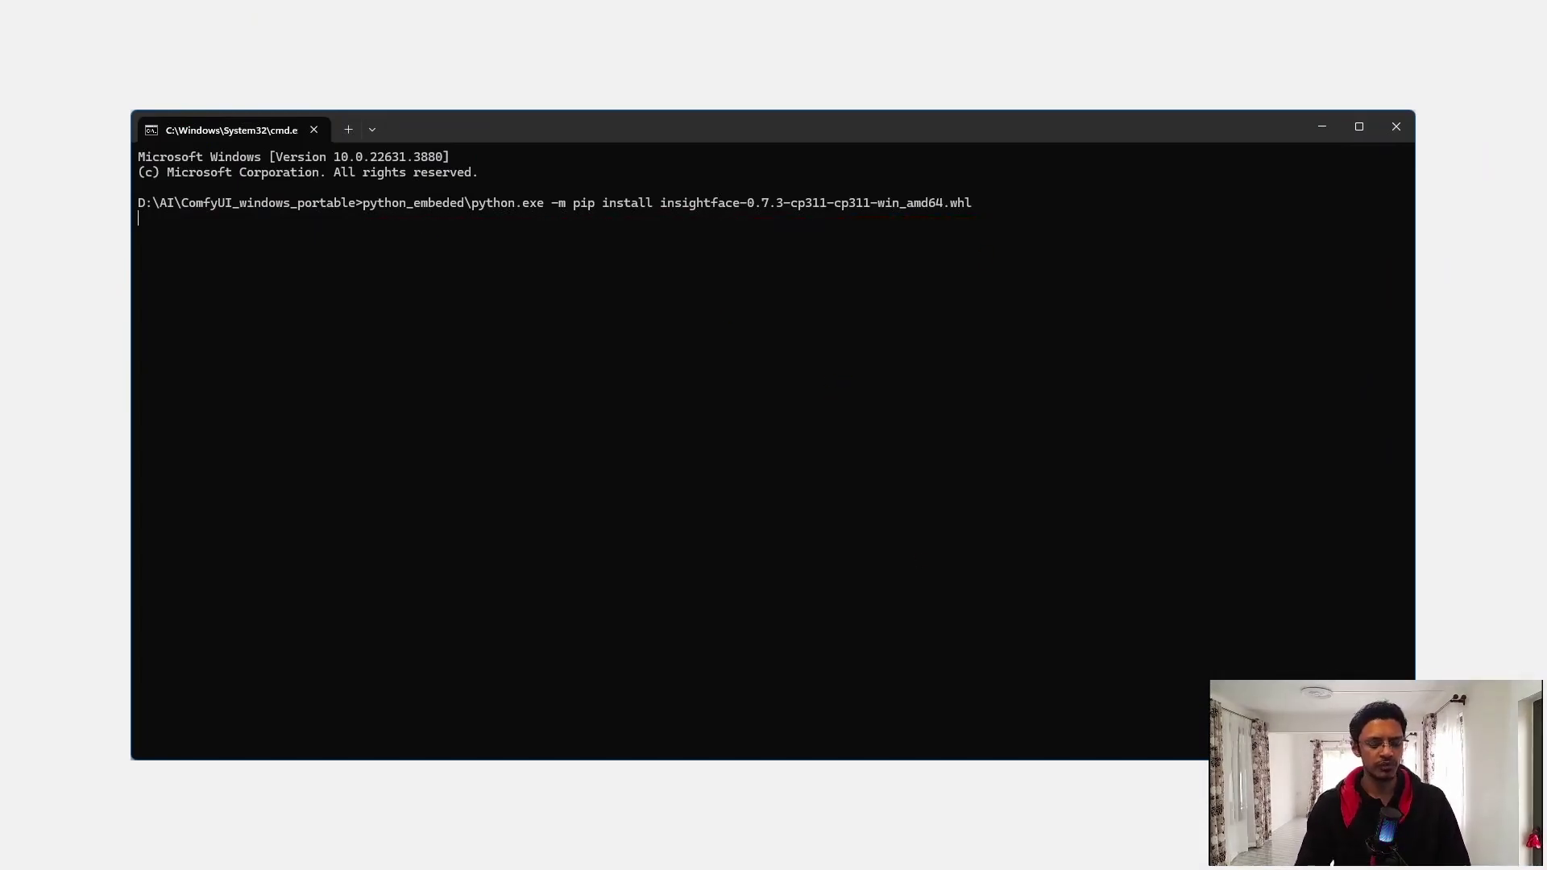
drag(370, 225, 459, 222)
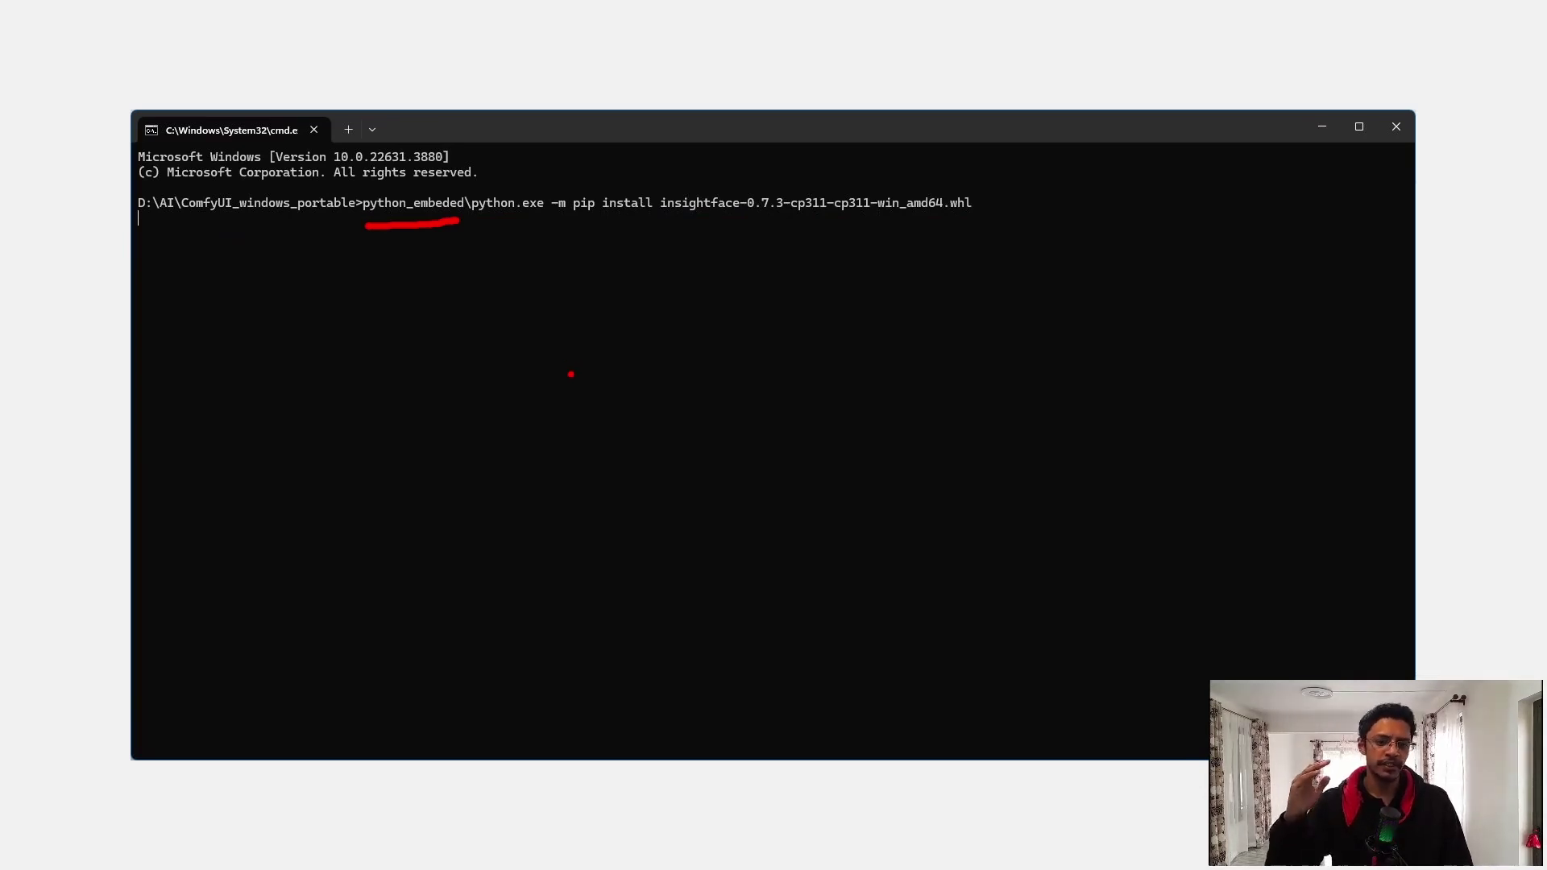
mouse_move(481, 225)
mouse_down()
mouse_move(544, 225)
mouse_move(567, 248)
mouse_move(638, 262)
mouse_move(746, 227)
mouse_move(1010, 227)
mouse_up()
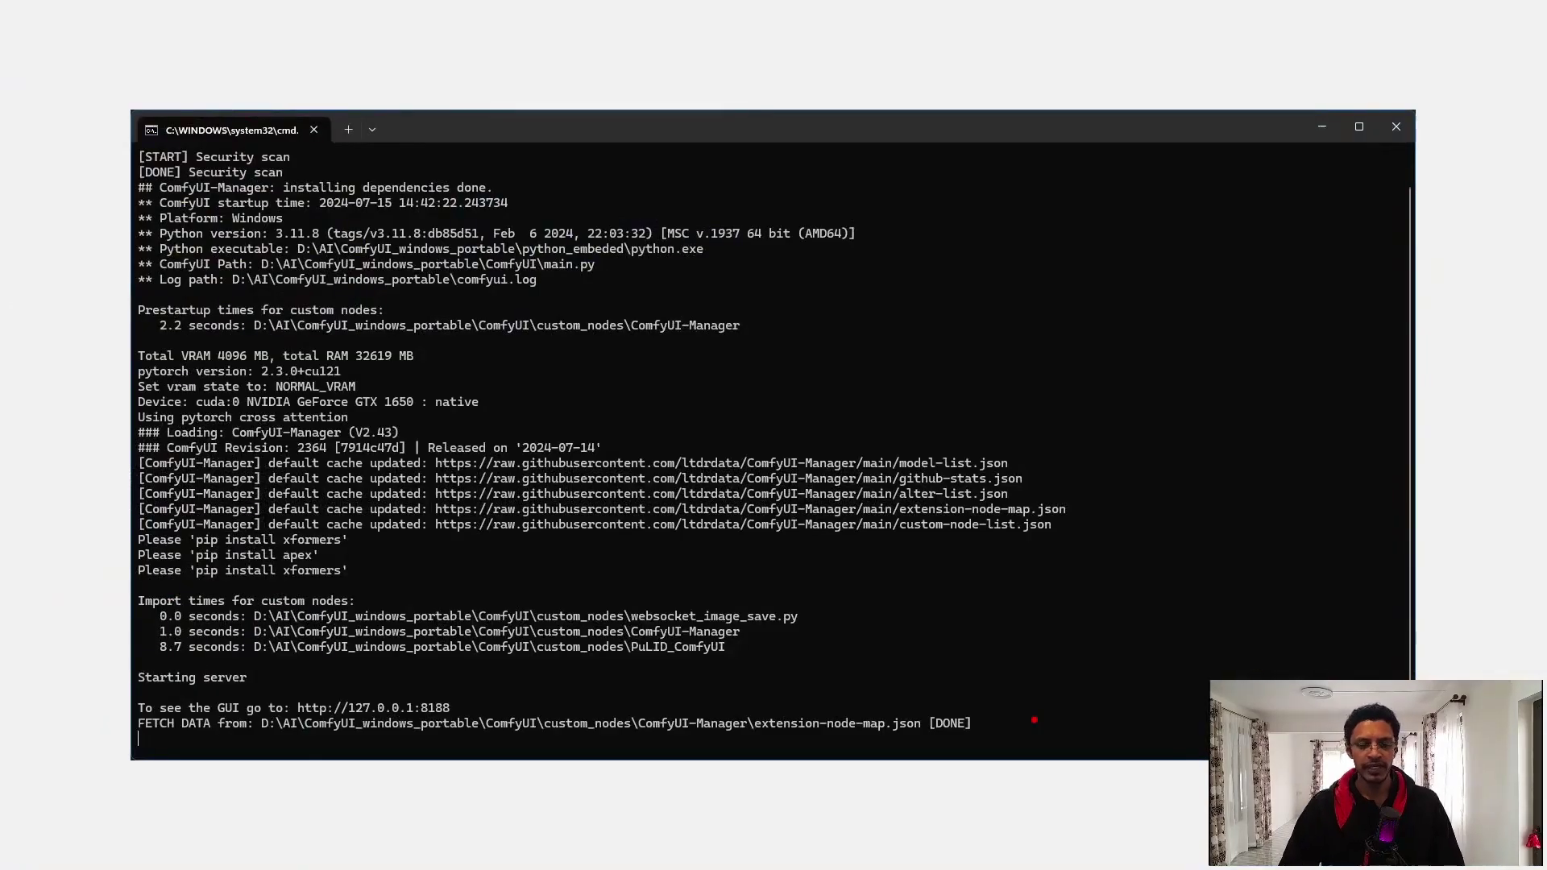
Highlight PuLID_ComfyUI and its 8.7-second load in the custom node import times.
mouse_move(259, 590)
mouse_down()
mouse_move(827, 590)
mouse_move(830, 684)
mouse_move(612, 683)
mouse_up()
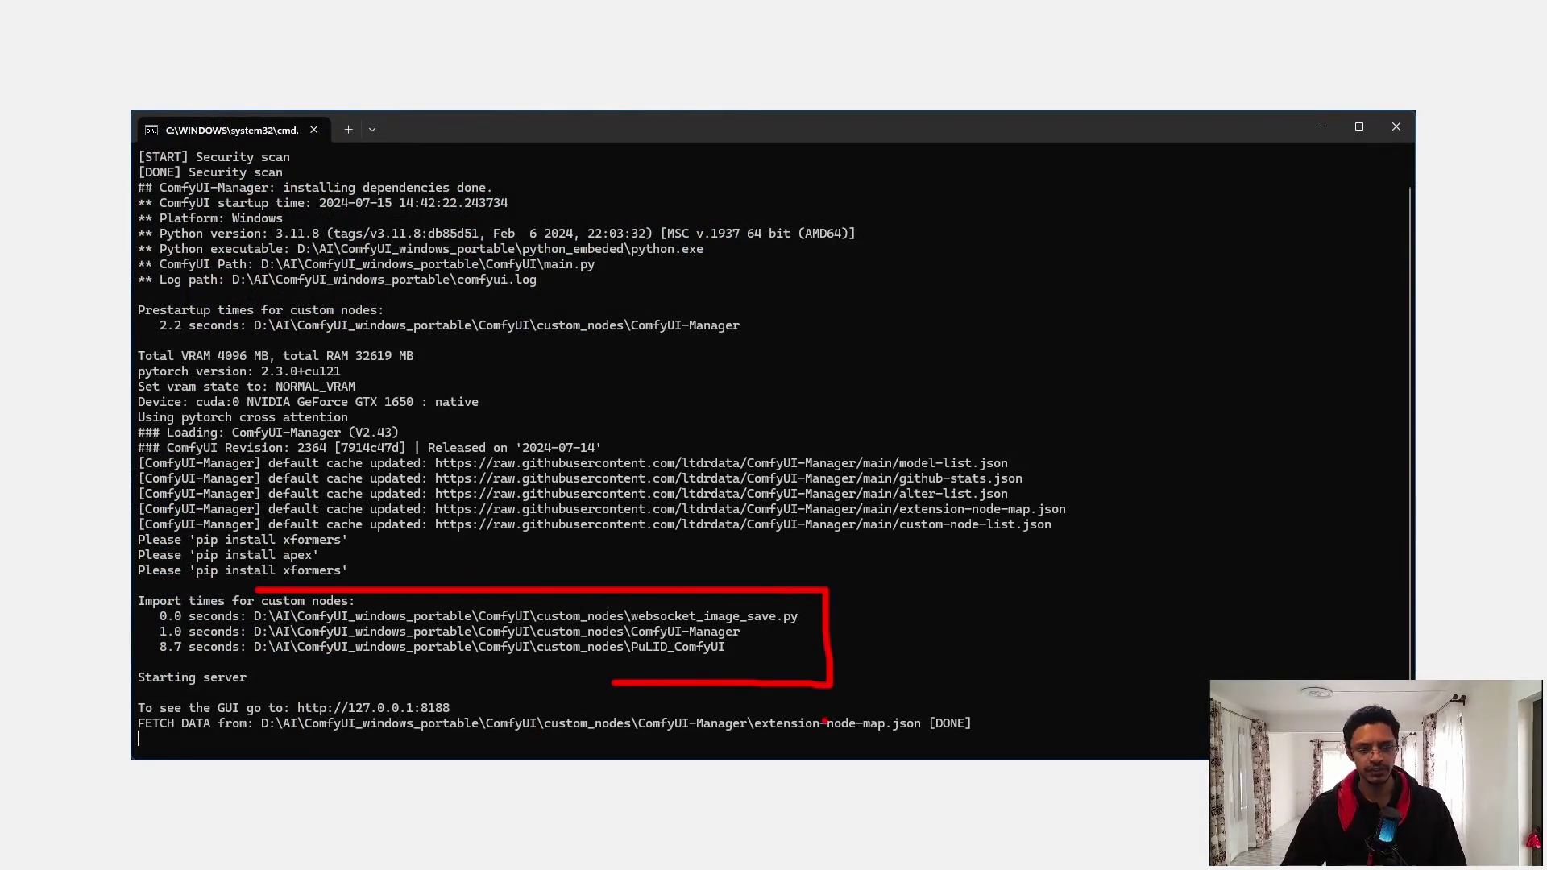
drag(627, 660, 739, 660)
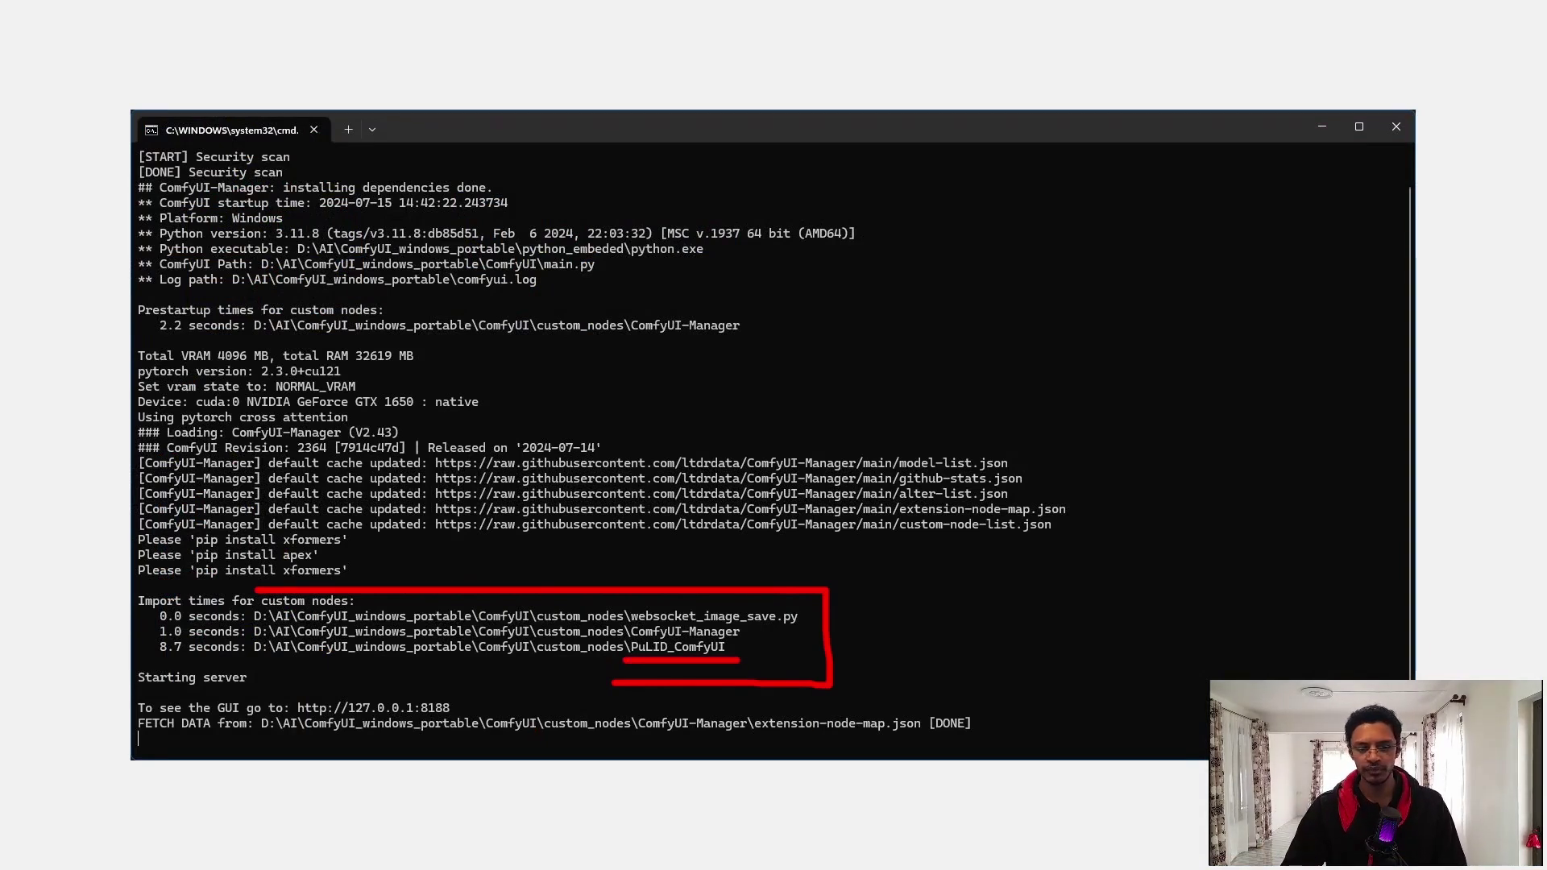
drag(159, 662, 288, 665)
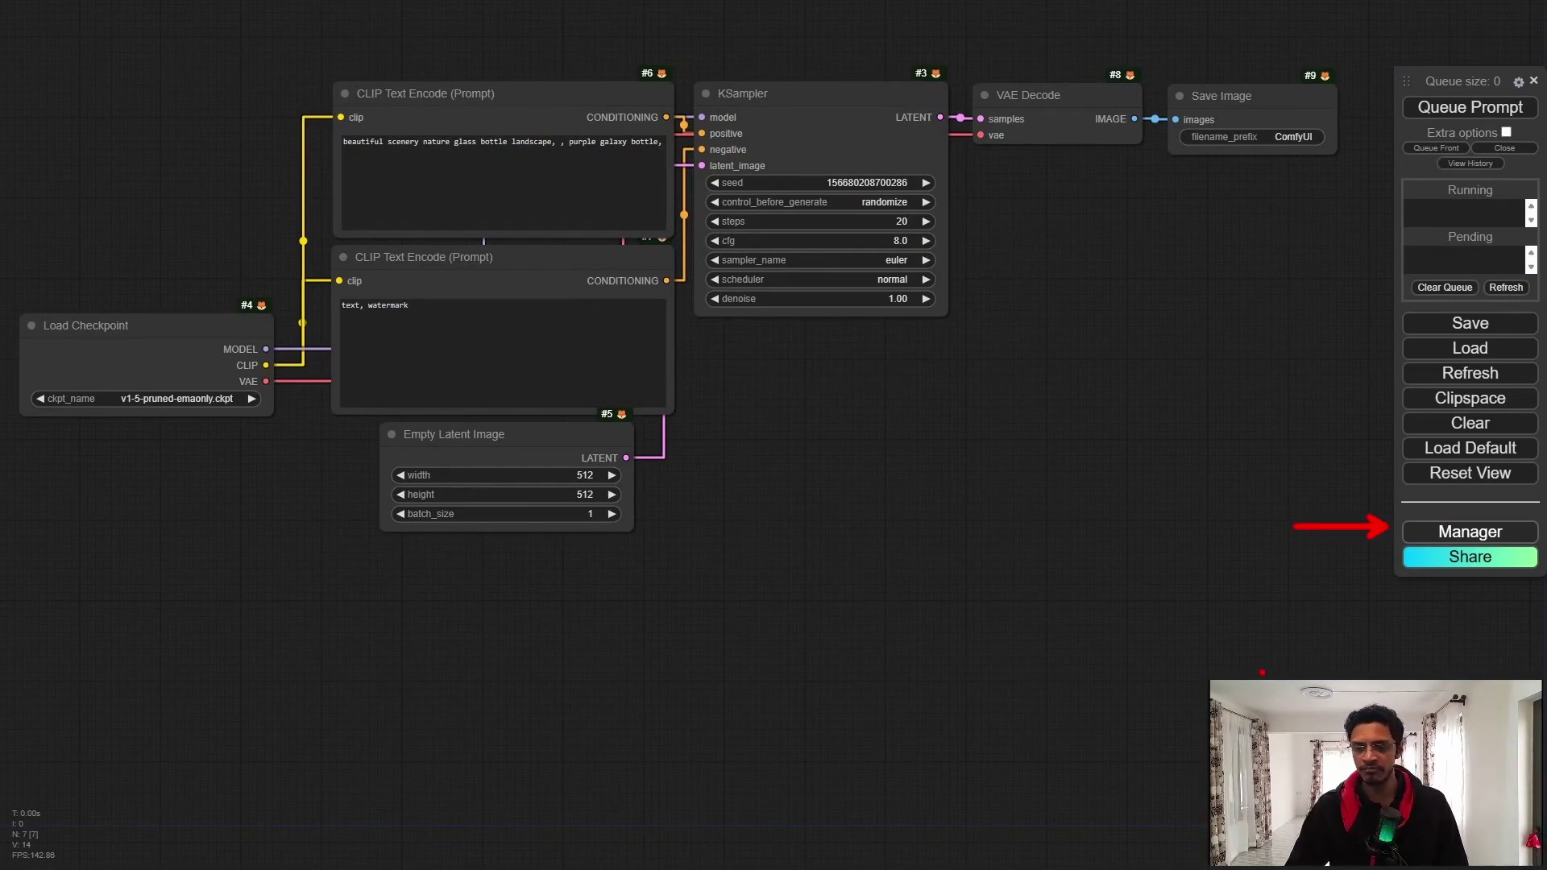
Filter the Custom Nodes Manager to Installed and open the PuLID_ComfyUI GitHub page.
click(1469, 531)
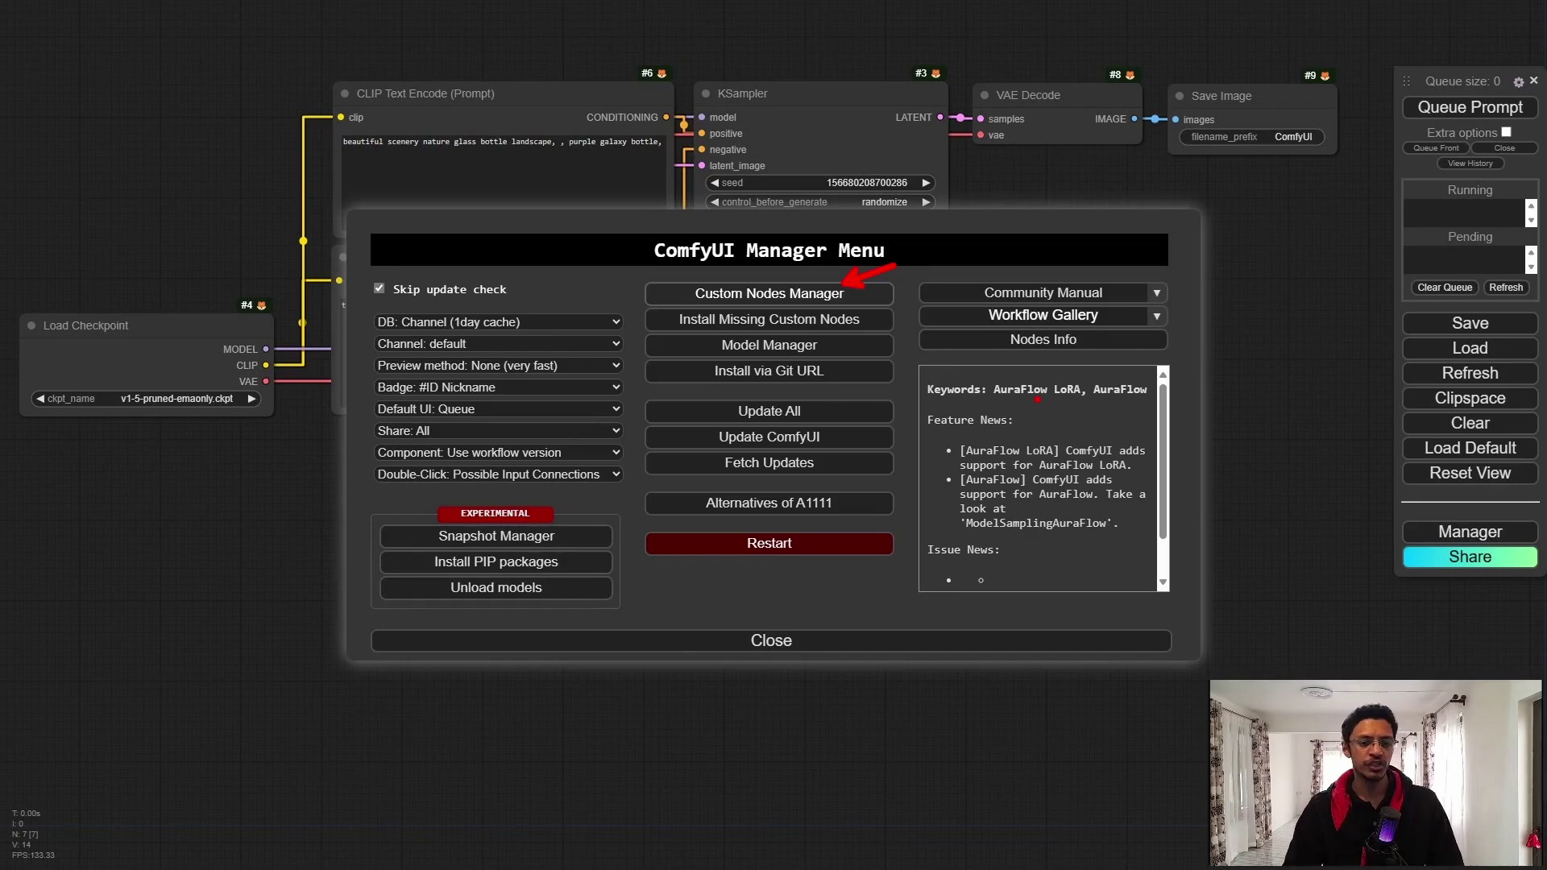
click(770, 293)
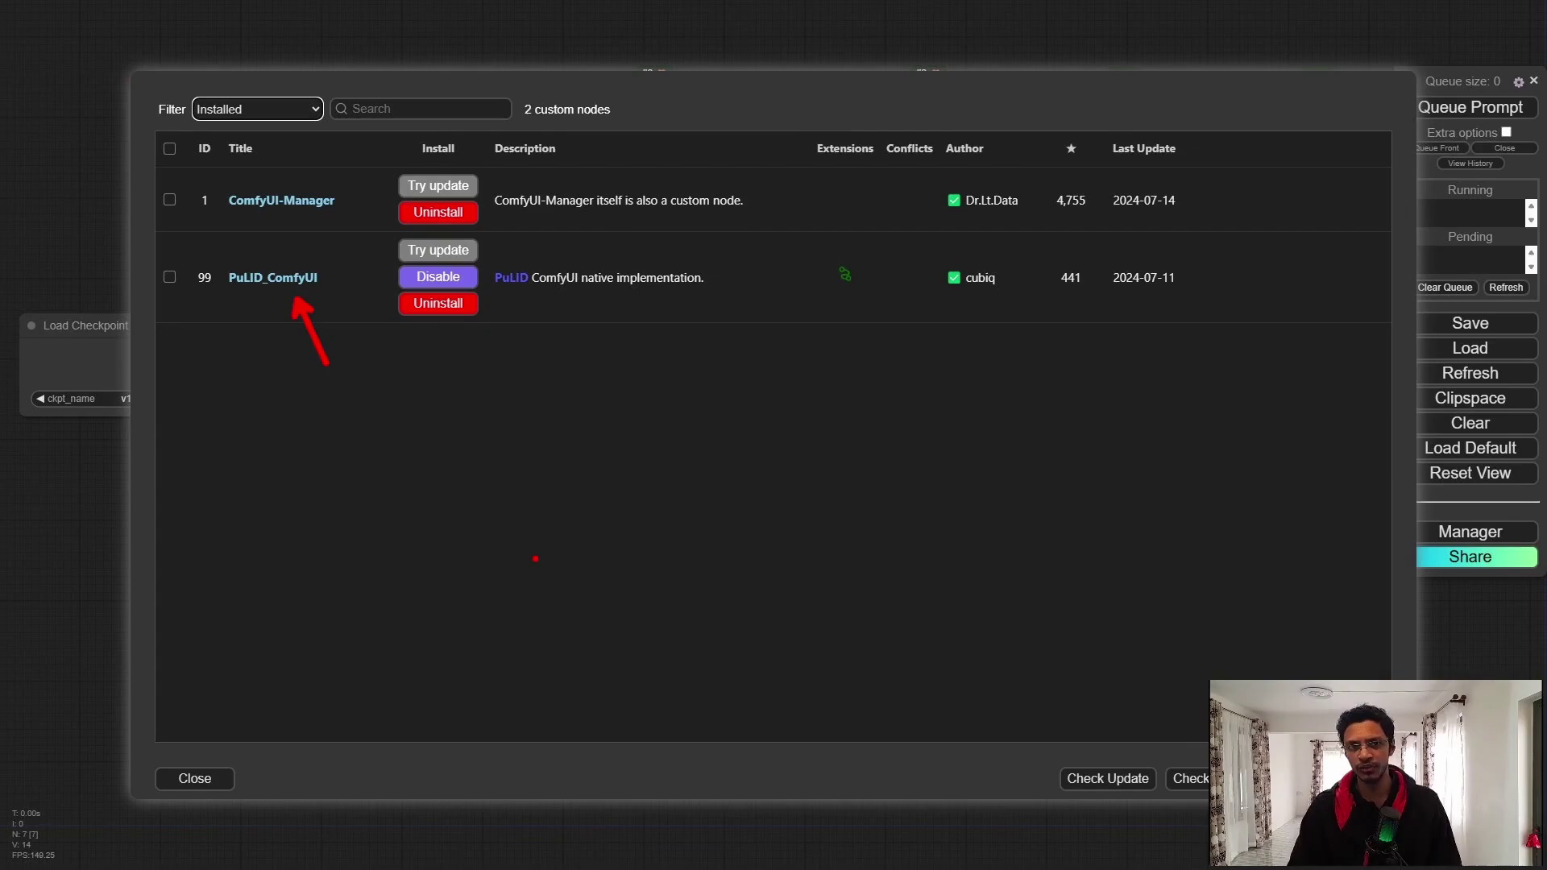
click(272, 277)
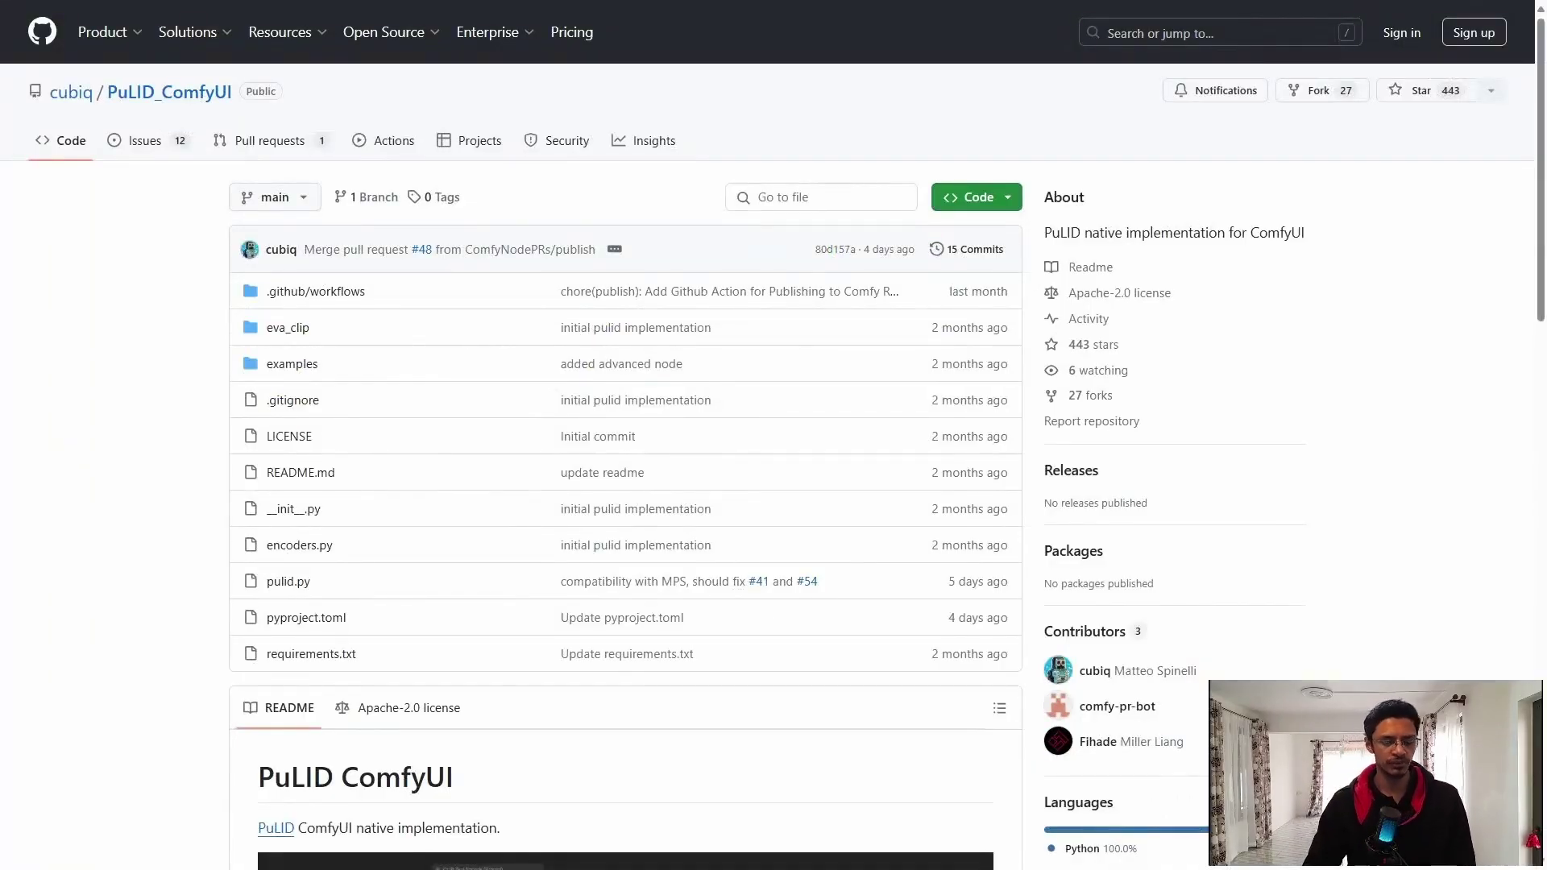
Select the README's pre-trained model link for ComfyUI/models/pulid/, then return to File Explorer.
key(End)
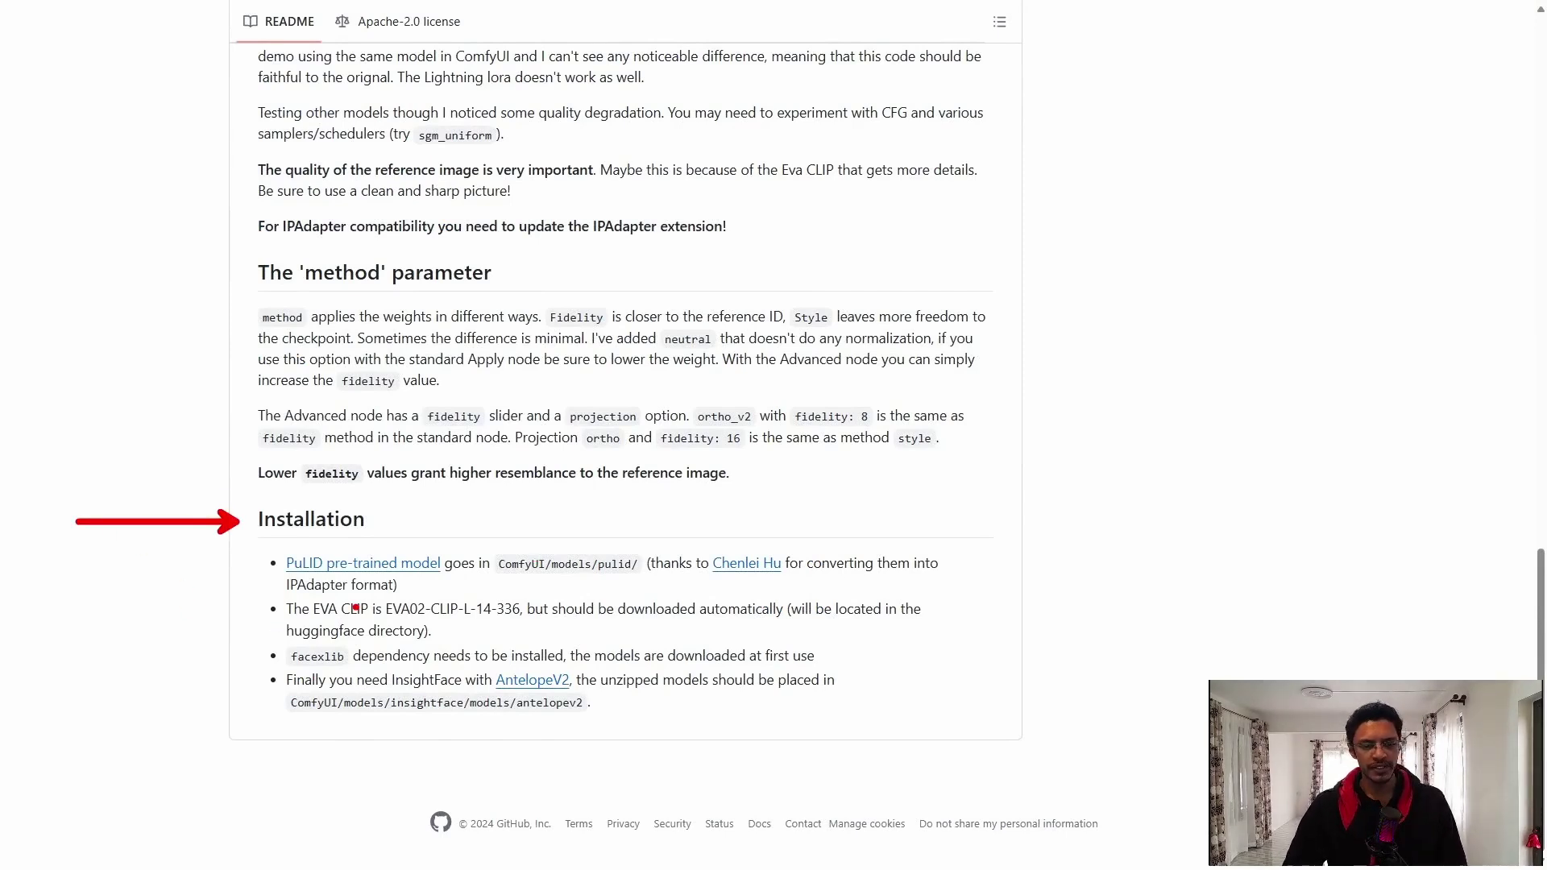
drag(444, 563, 286, 563)
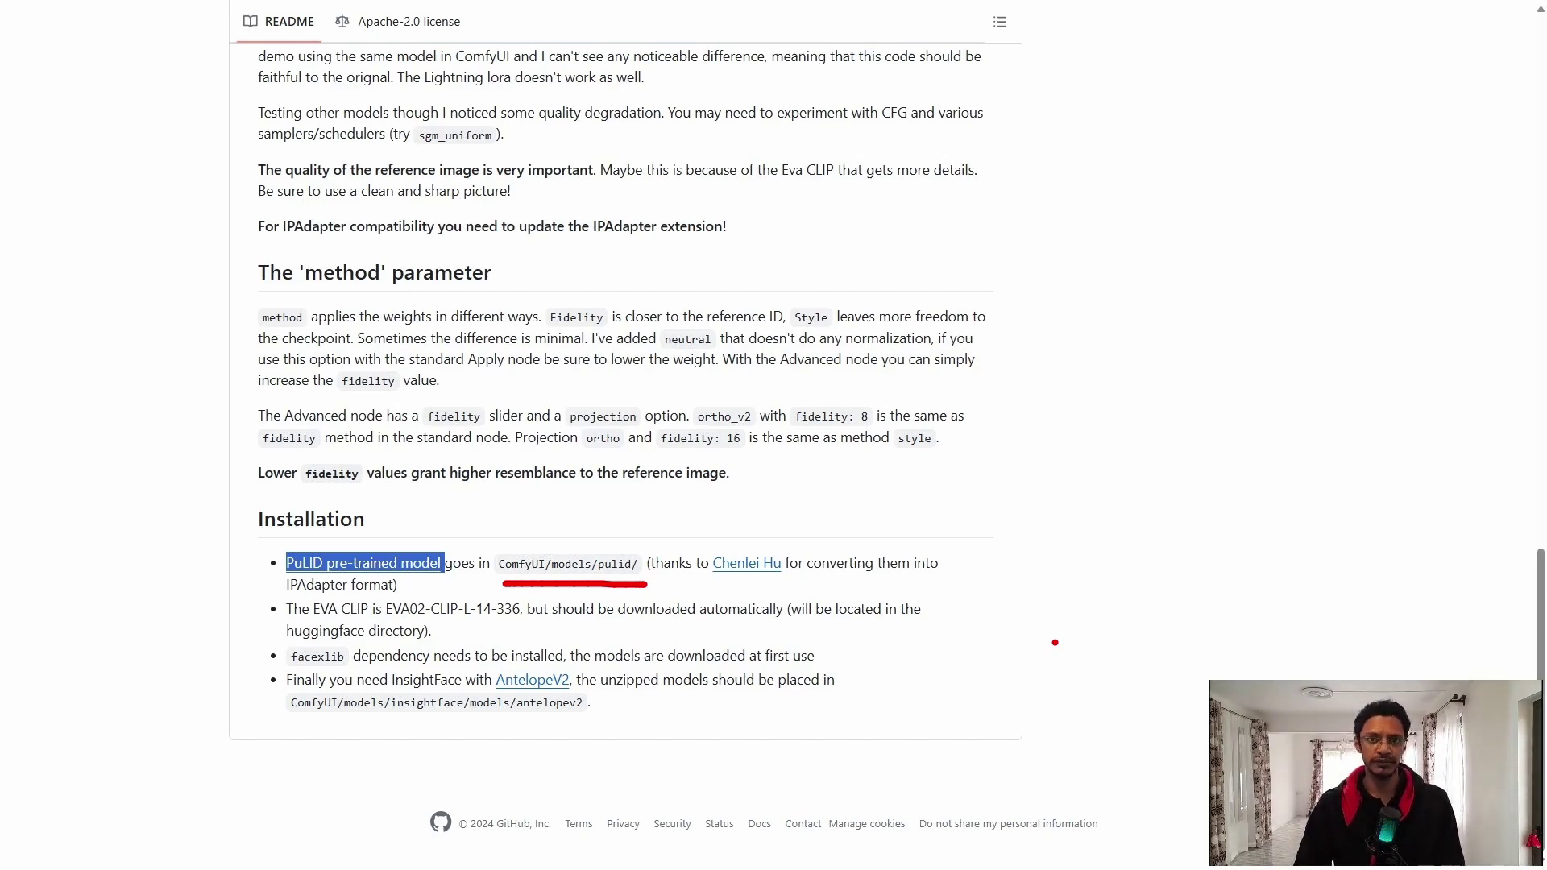
key(alt+Tab)
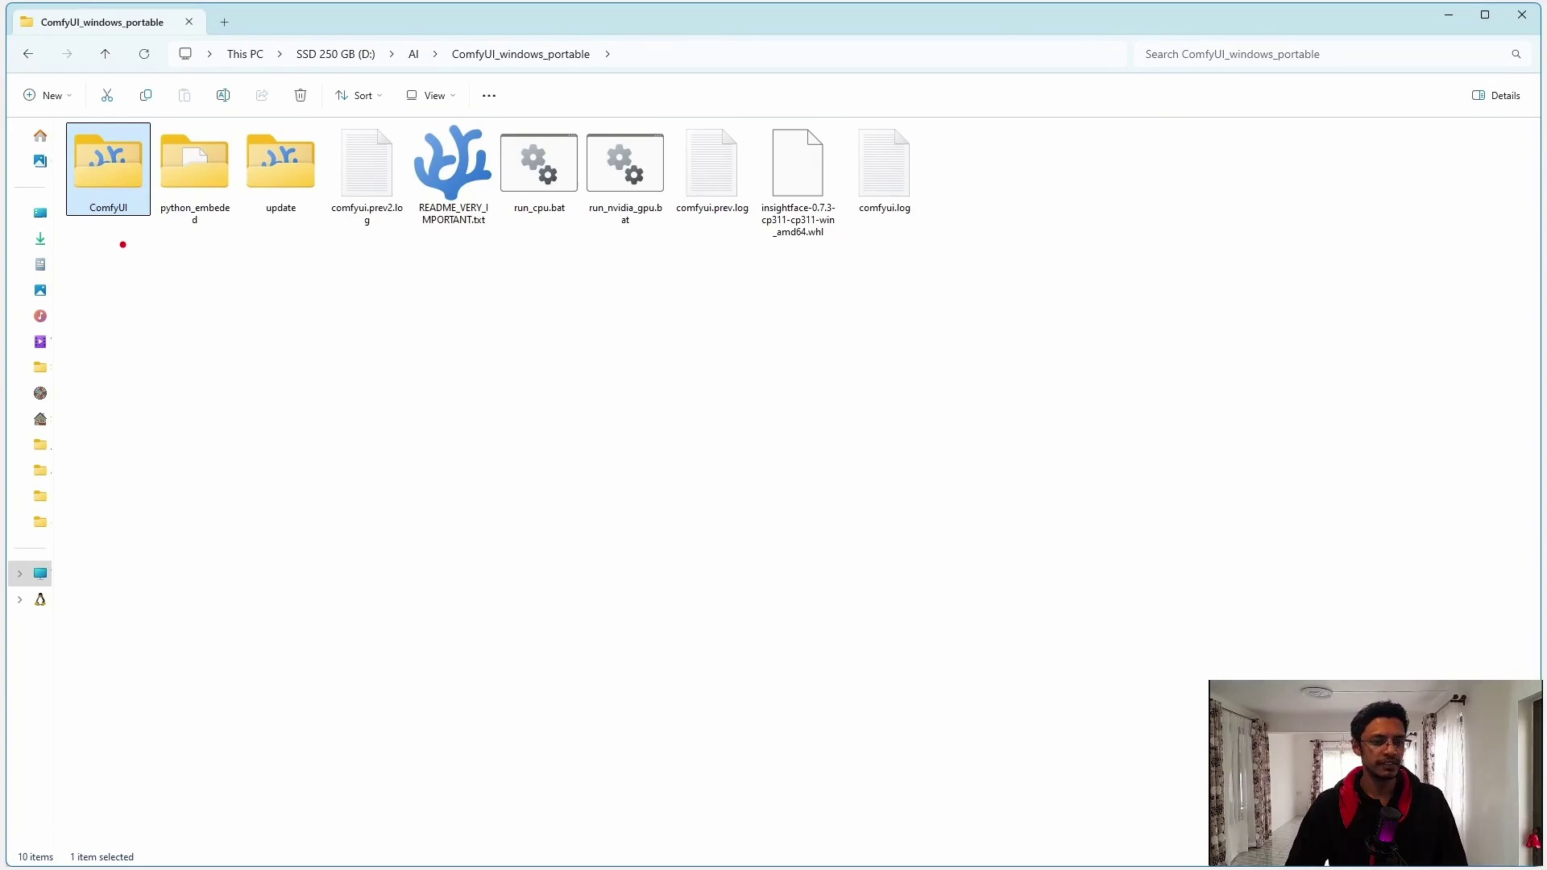
Browse ComfyUI > models > pulid to show ip-adapter_pulid_sdxl_fp16.safetensors in place.
drag(121, 242, 165, 312)
key(Escape)
key(Return)
key(m)
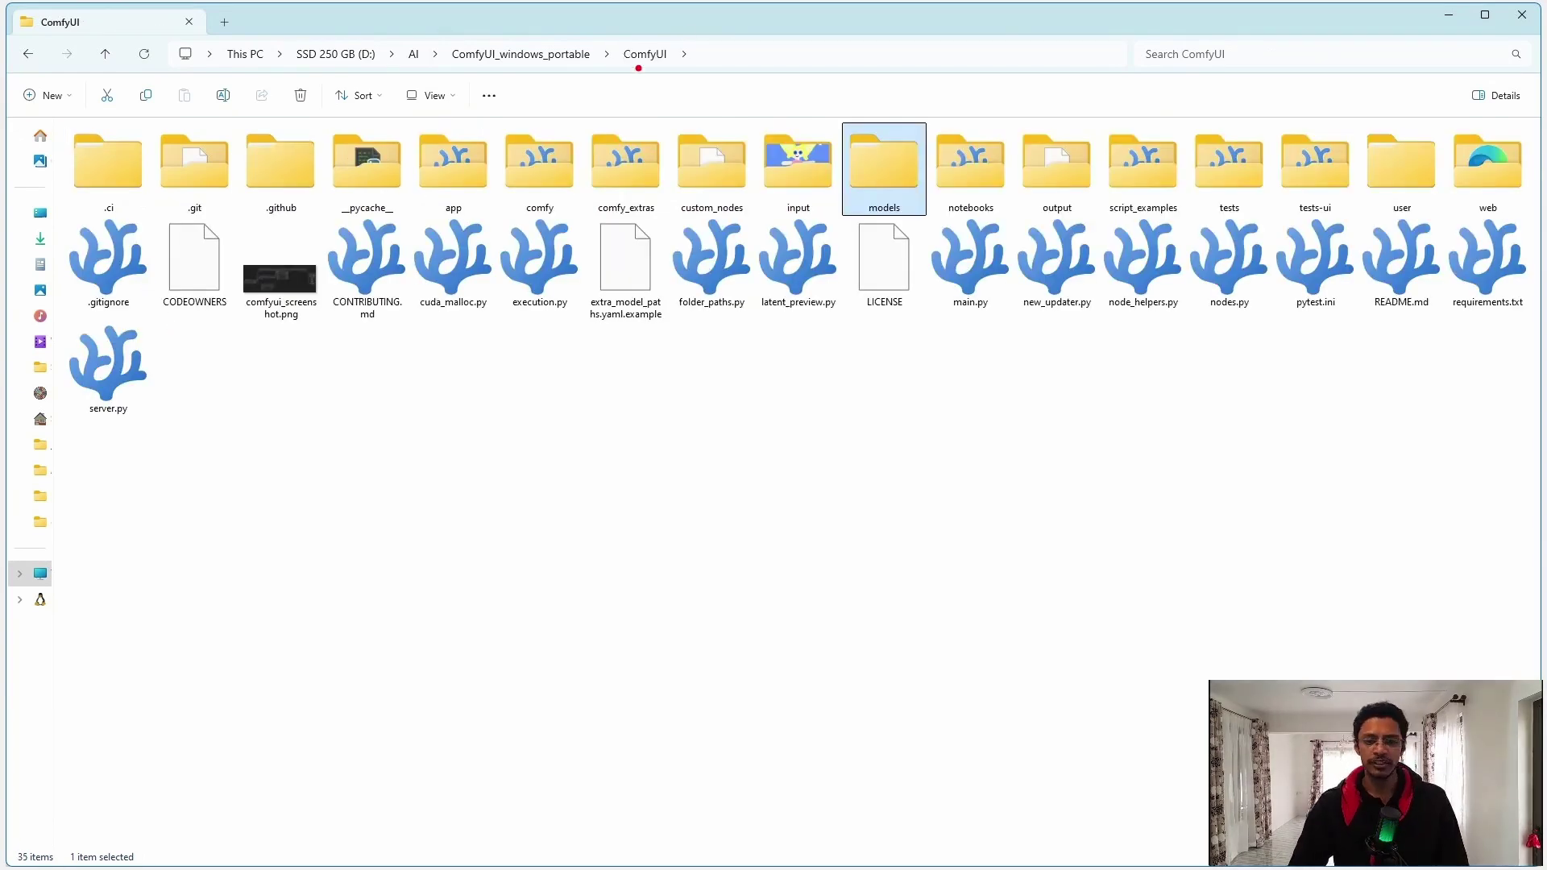
drag(927, 211, 955, 278)
key(Escape)
key(Return)
click(47, 95)
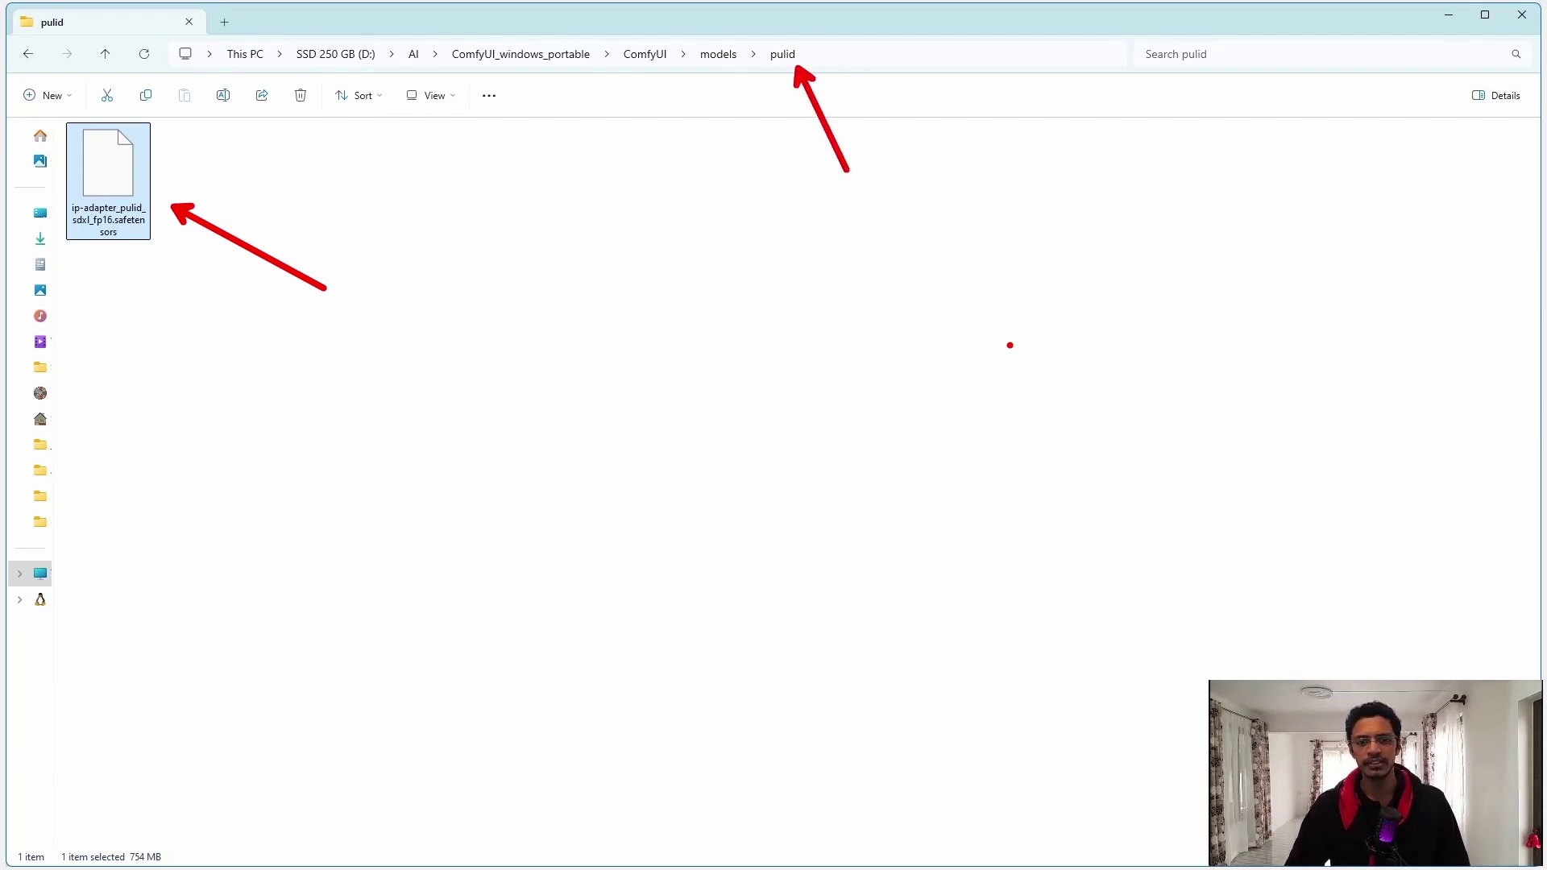
click(874, 276)
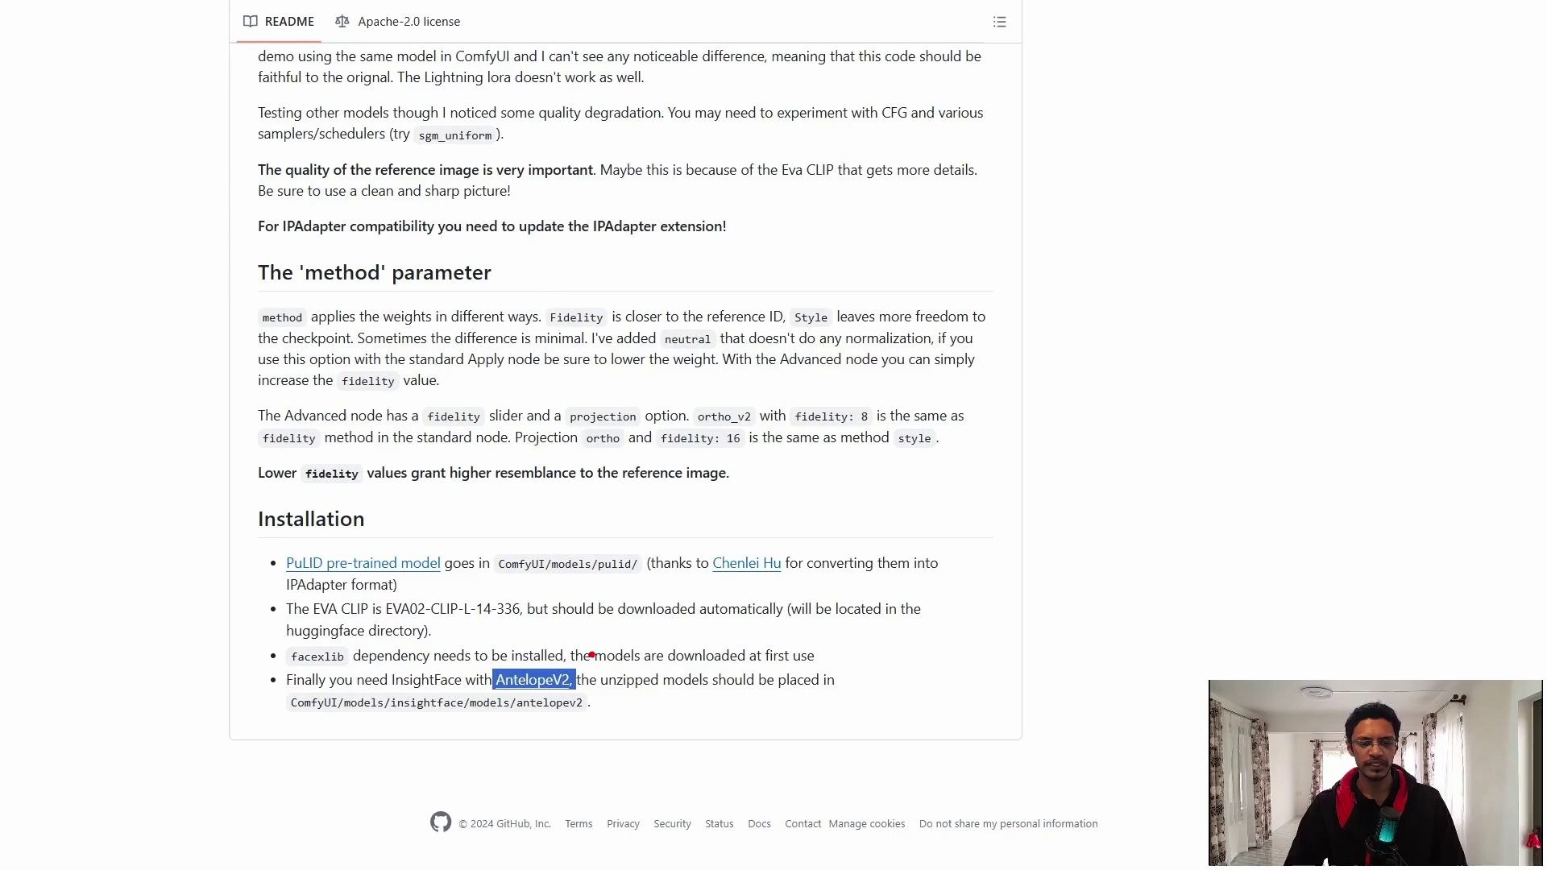
Mark the README note placing AntelopeV2 in ComfyUI/models/insightface/models/antelopev2.
drag(577, 658, 641, 626)
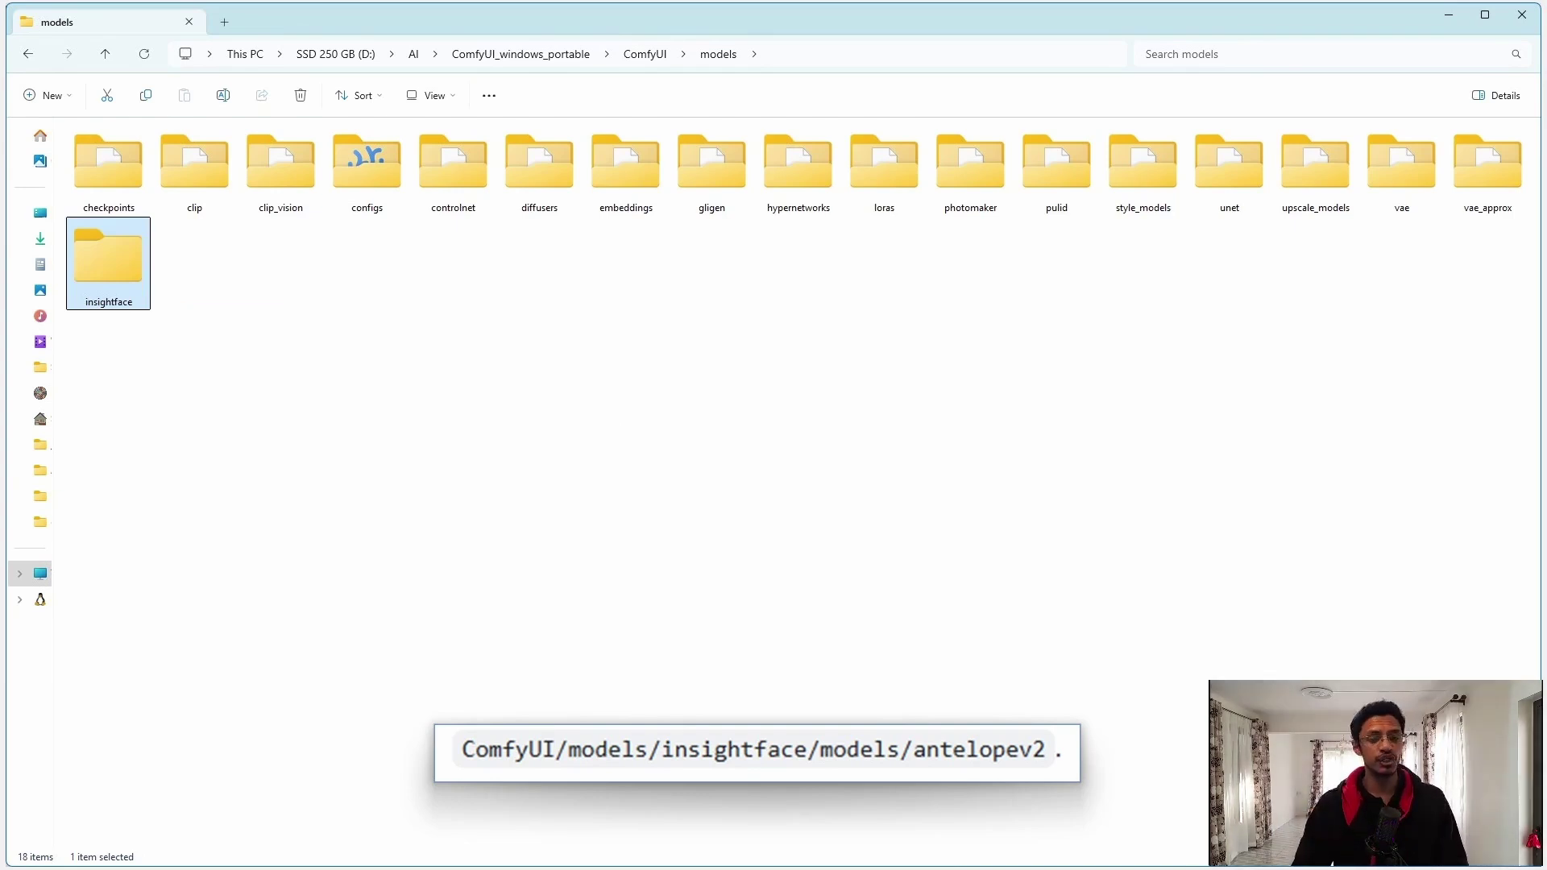
Open the new insightface folder to hold a models subfolder with antelopev2.zip.
key(Return)
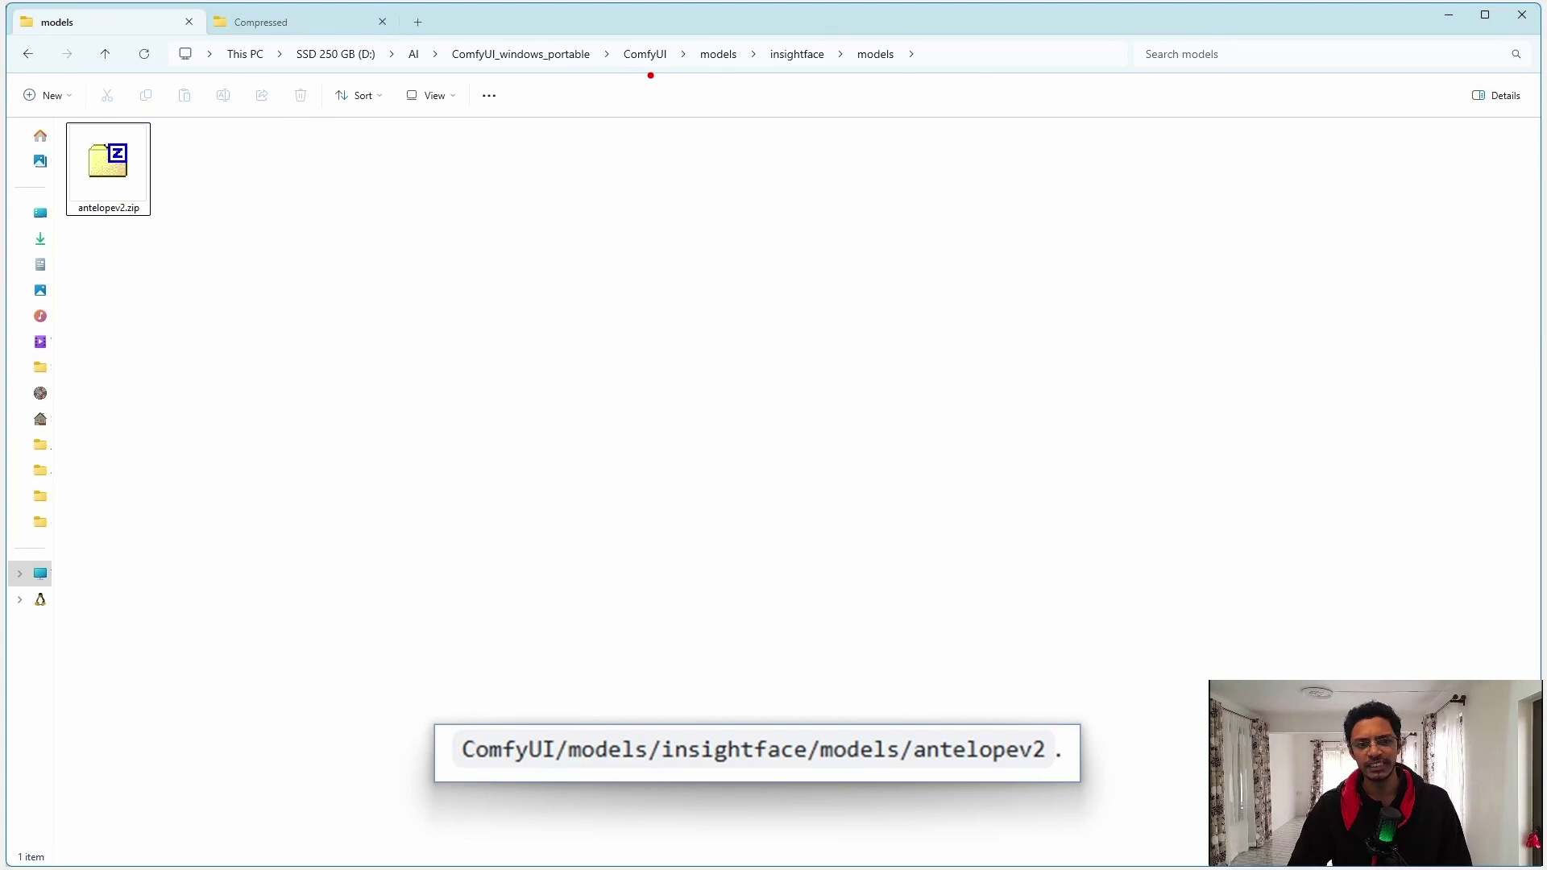
Extract antelopev2.zip inside insightface\models into an antelopev2 folder.
drag(467, 71, 816, 69)
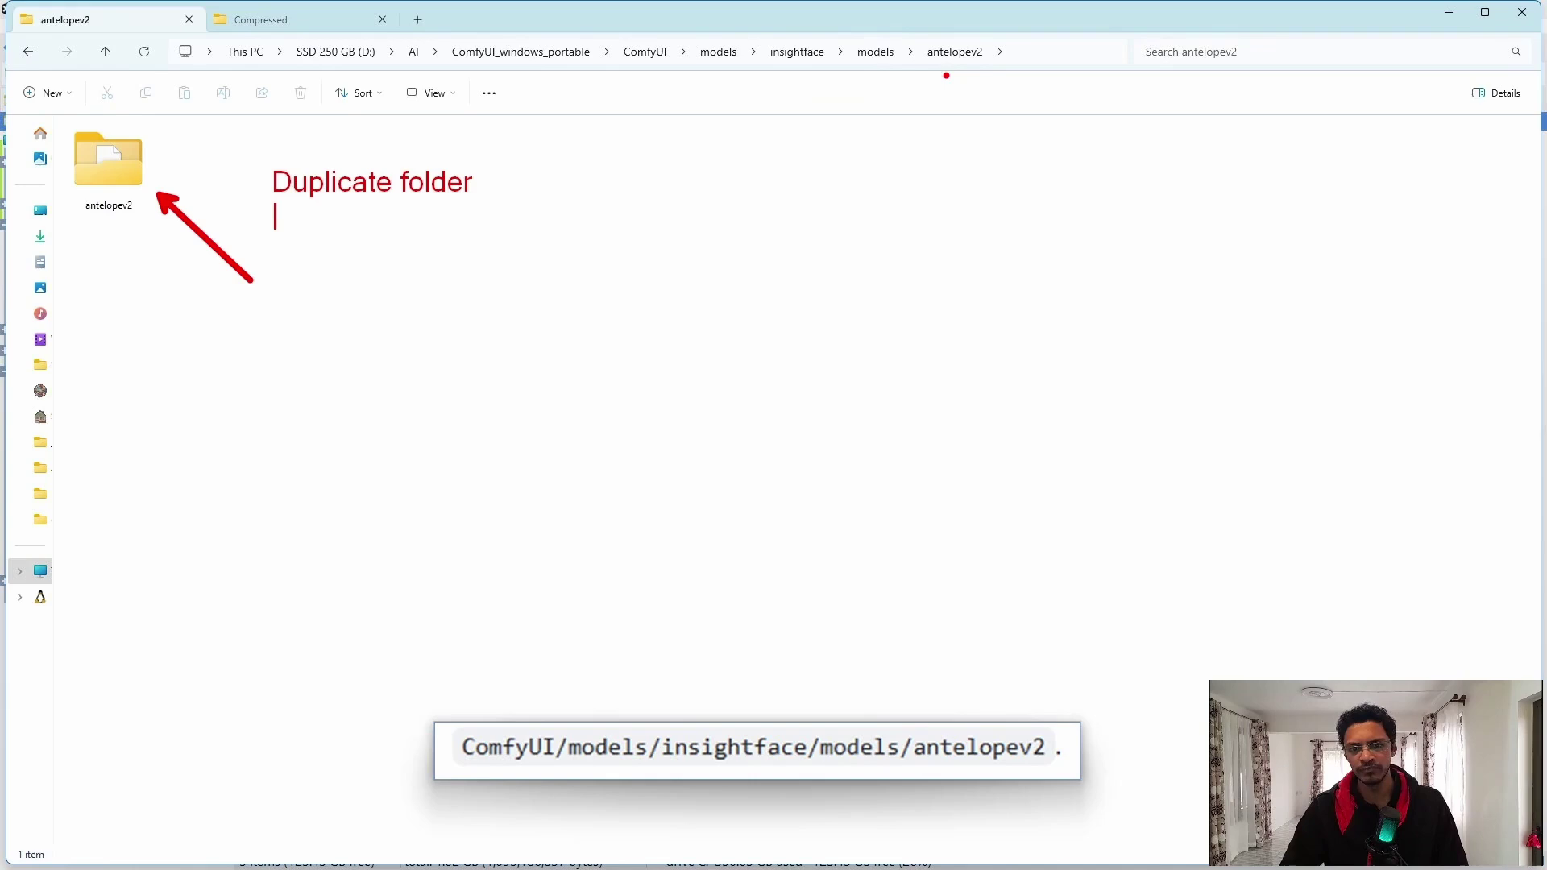
Move the nested antelopev2 folder up into insightface\models, leaving one antelopev2 folder.
drag(956, 74, 955, 167)
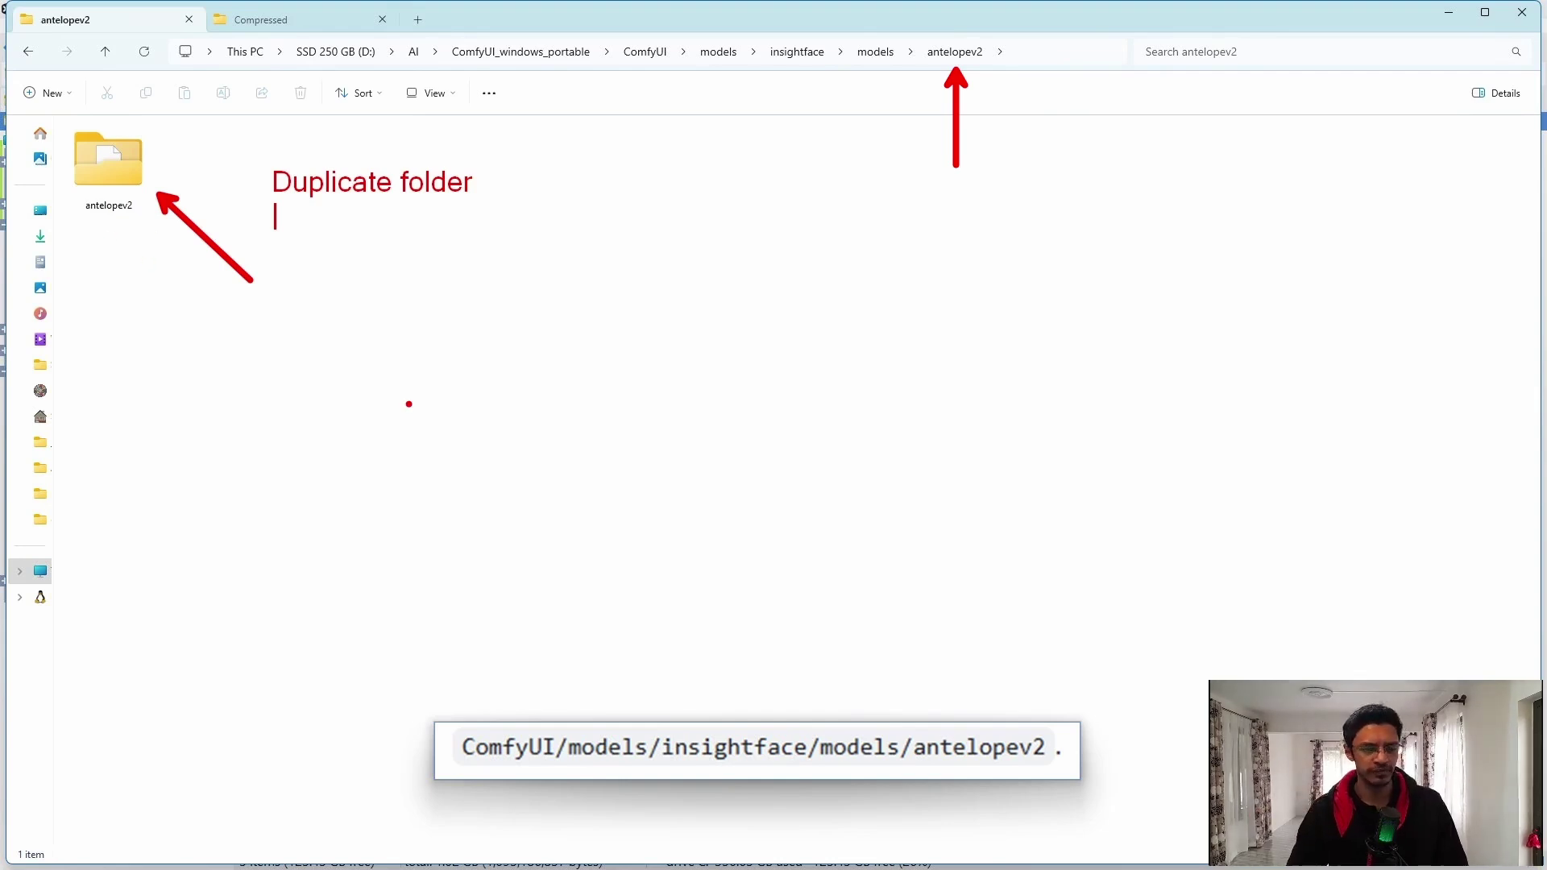
key(ctrl+z)
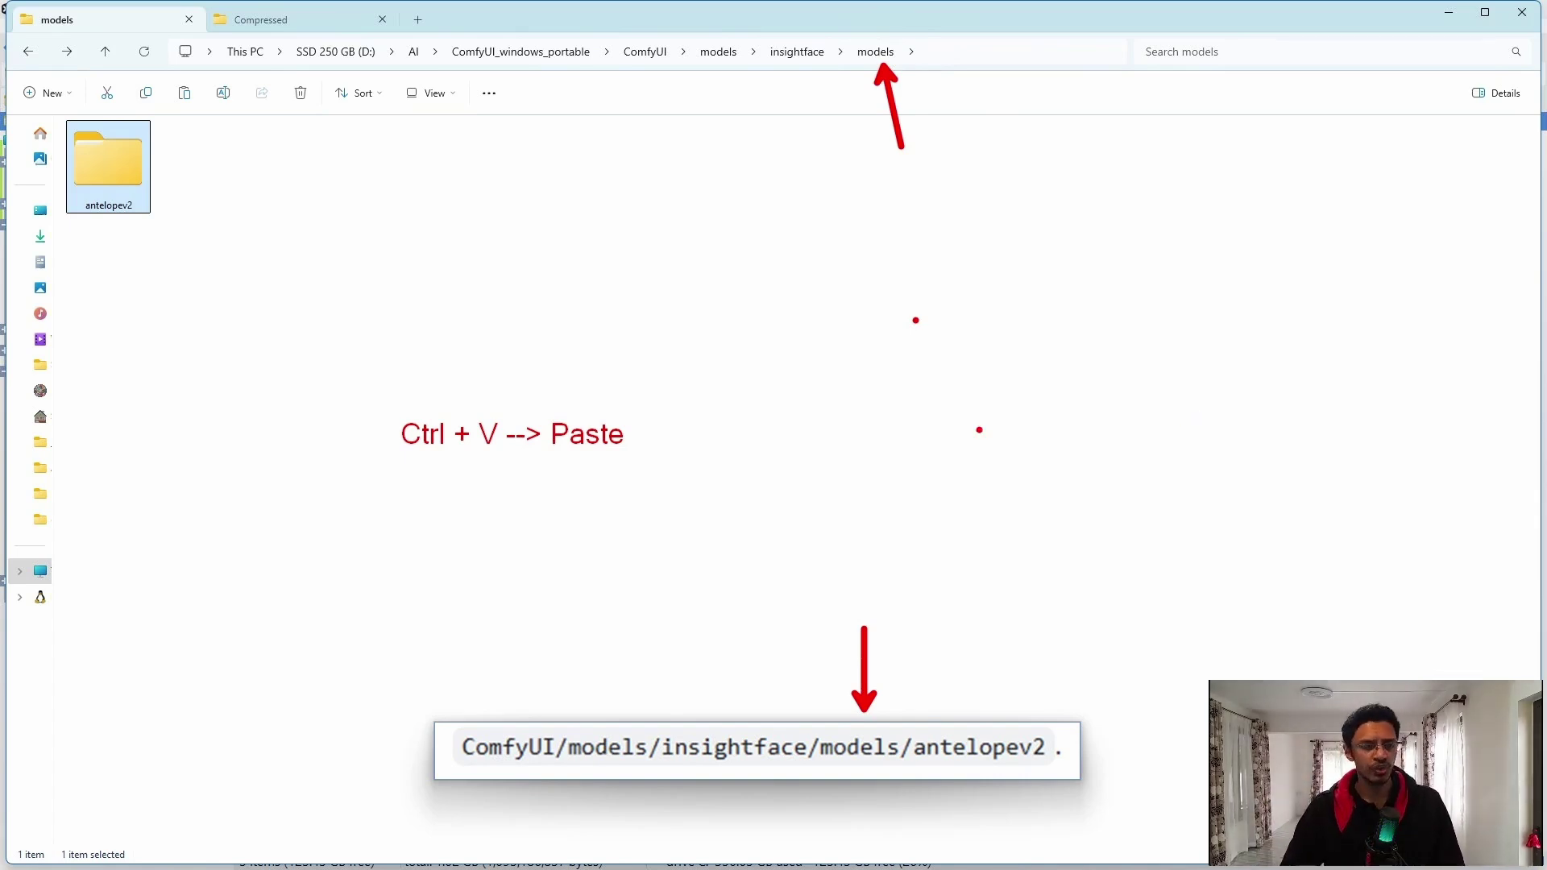
drag(193, 111, 208, 160)
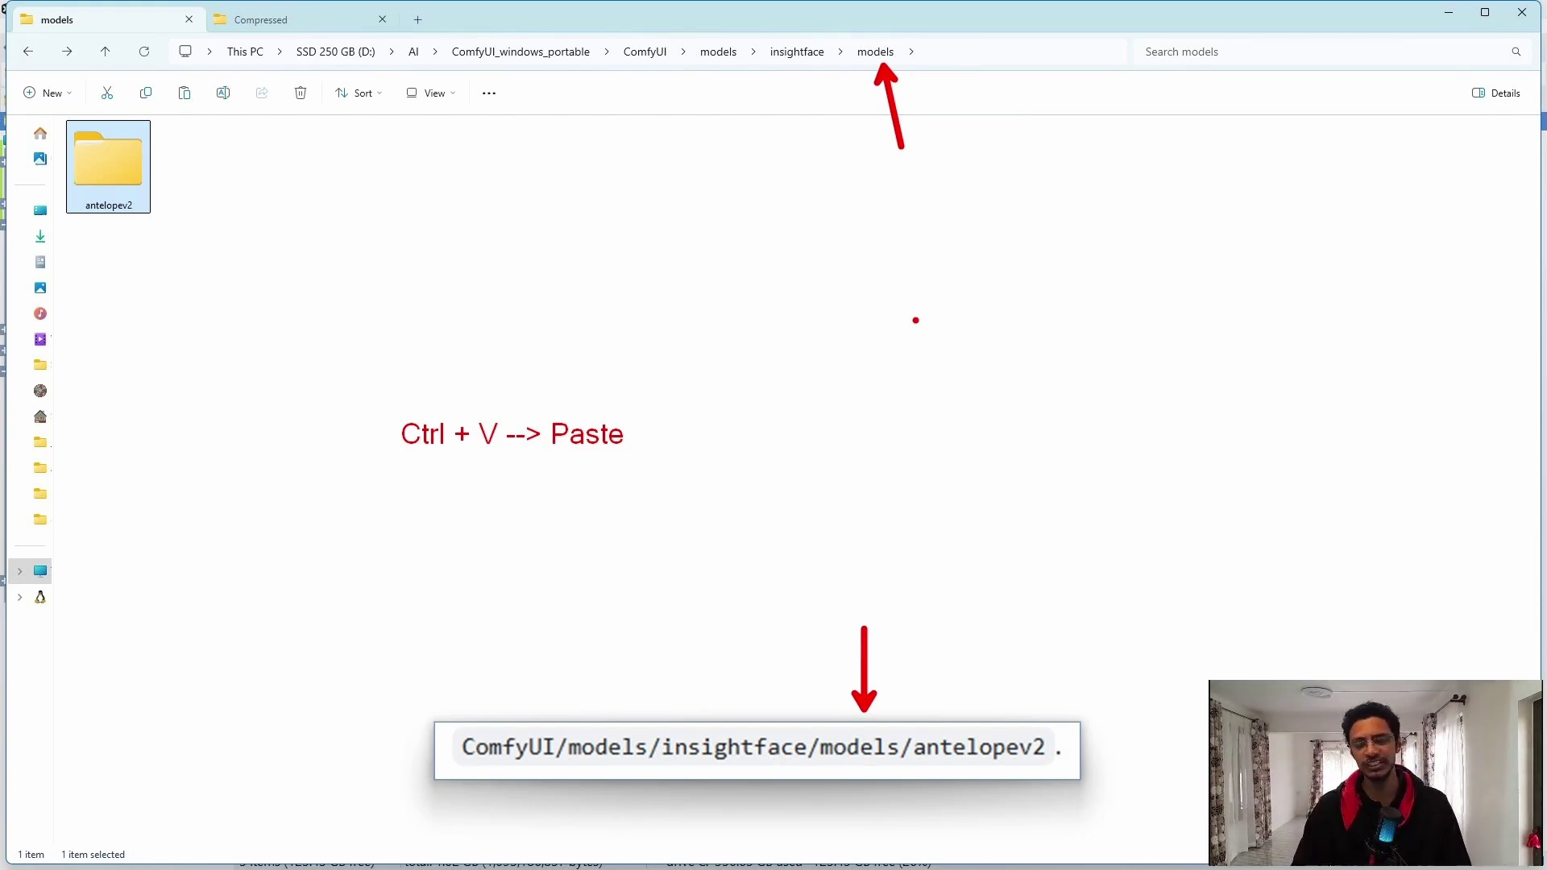
Open the antelopev2 folder to check its five .onnx model files.
key(Return)
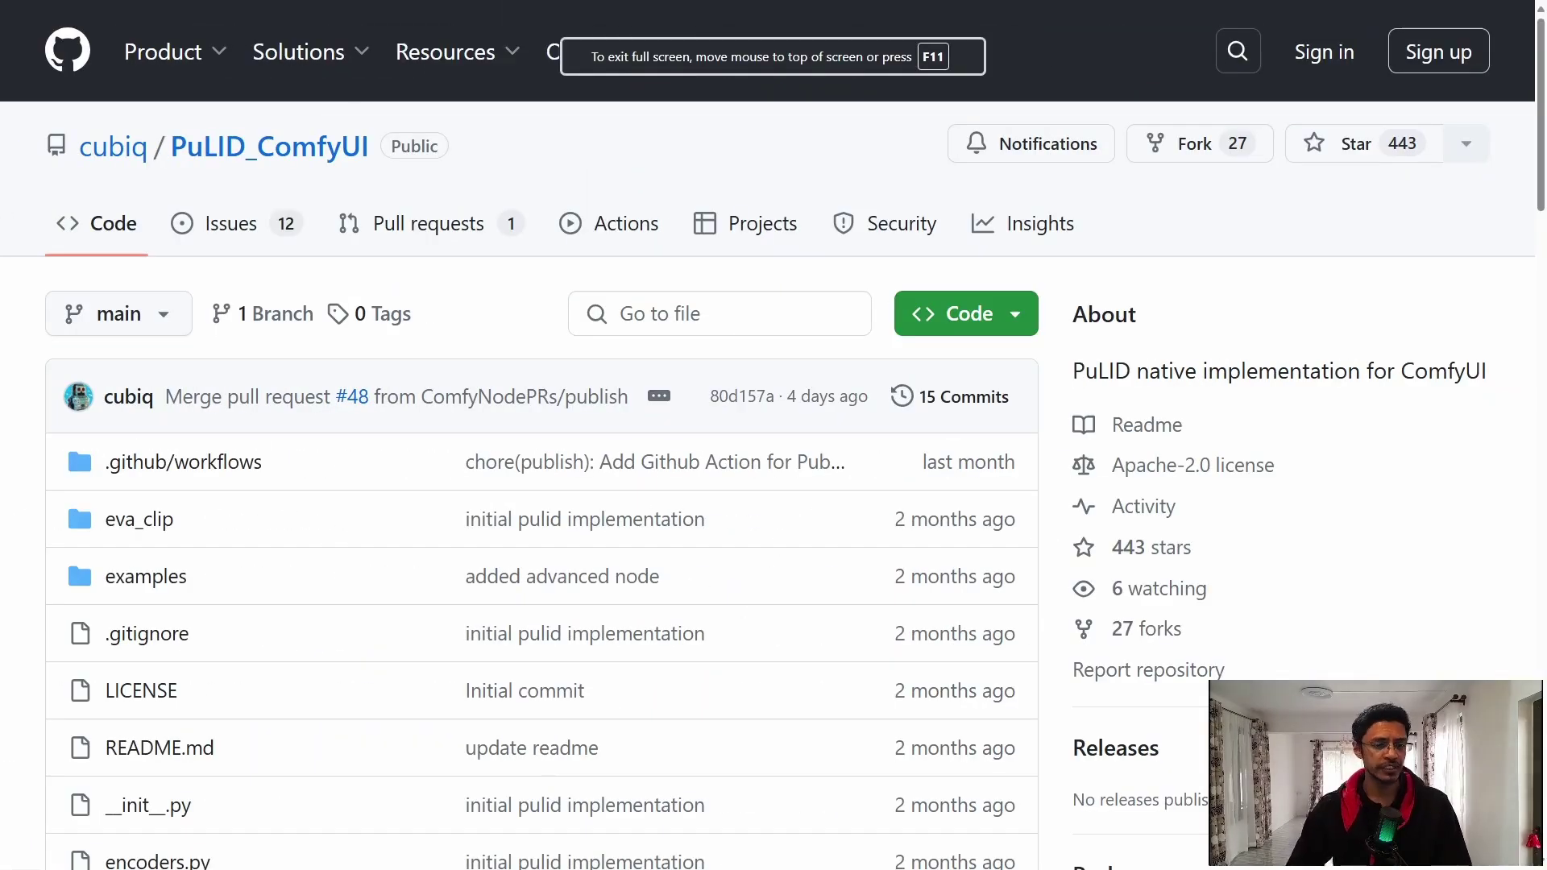
Open the PuLID_4-Step_lightning.json workflow from the PuLID_ComfyUI repo's examples folder.
scroll(774, 435, down, 15)
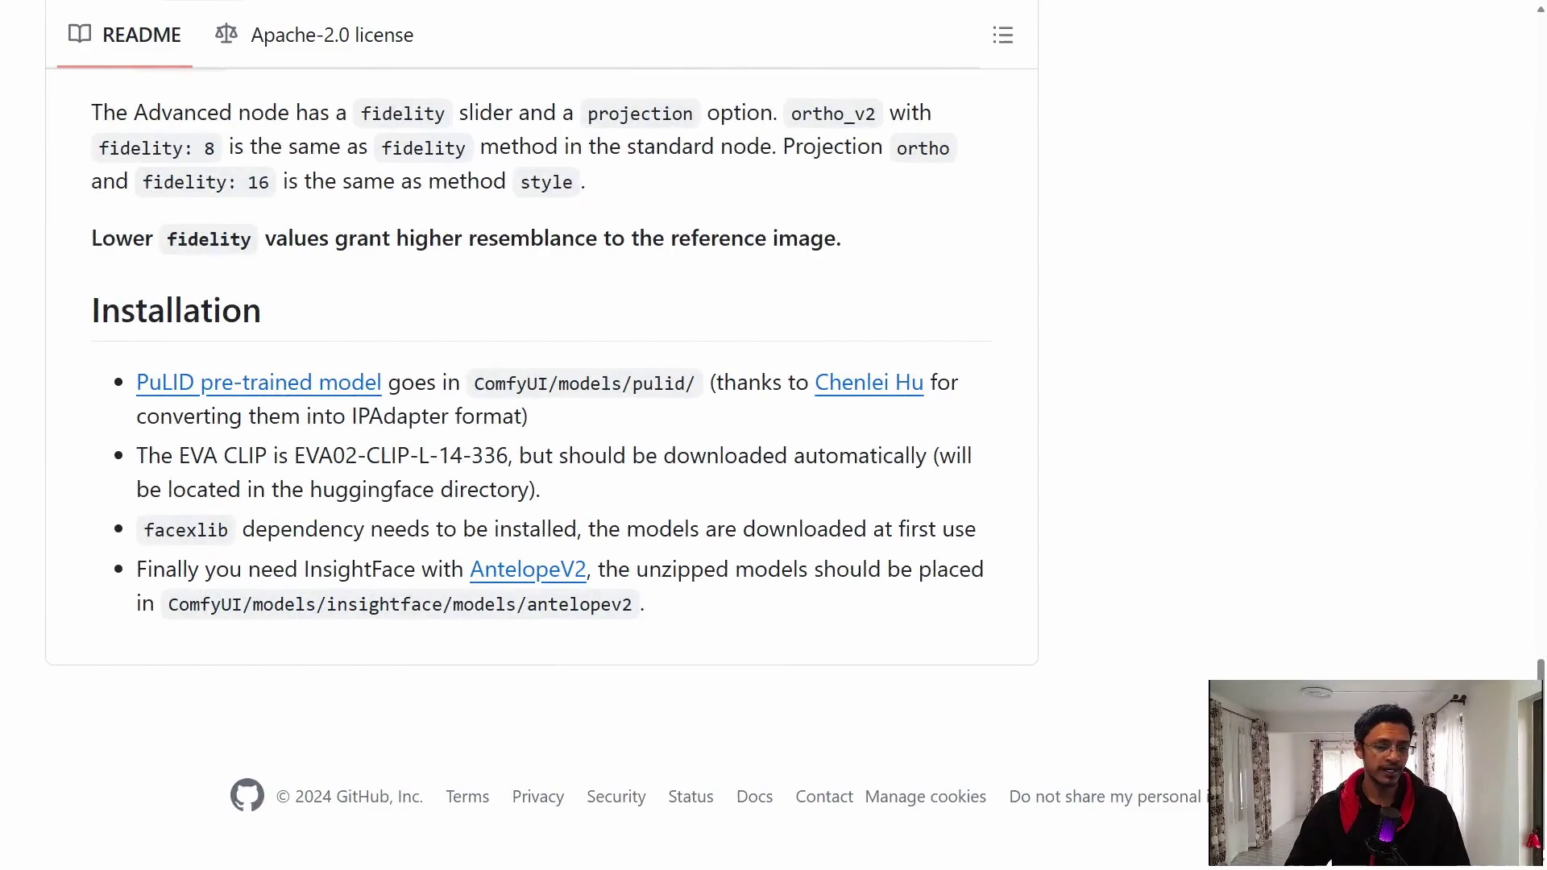
scroll(773, 435, up, 15)
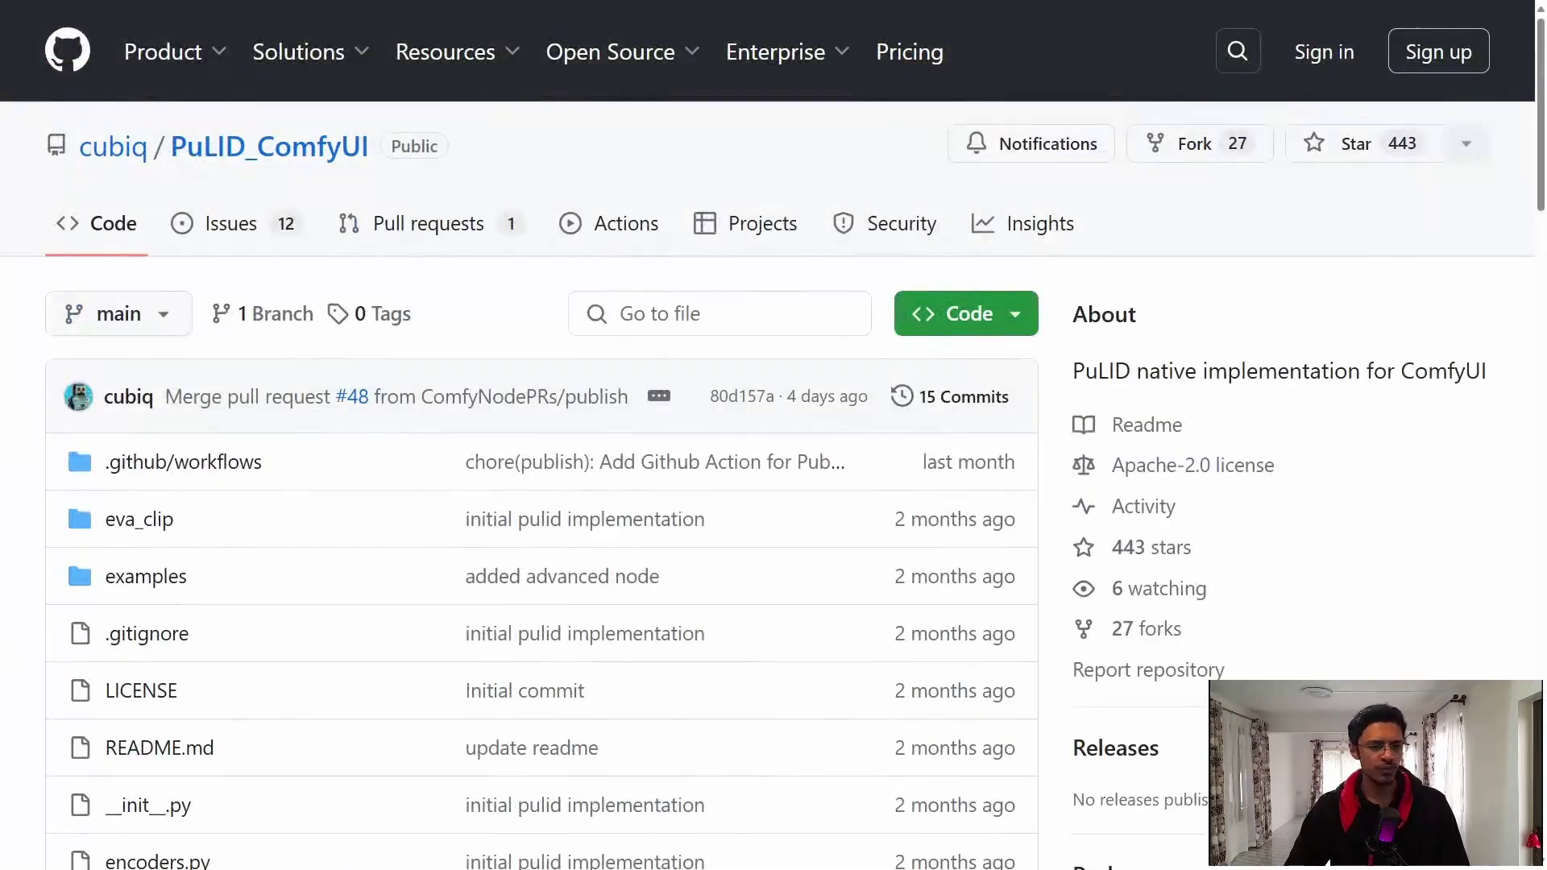
scroll(75, 514, down, 1)
scroll(76, 514, down, 3)
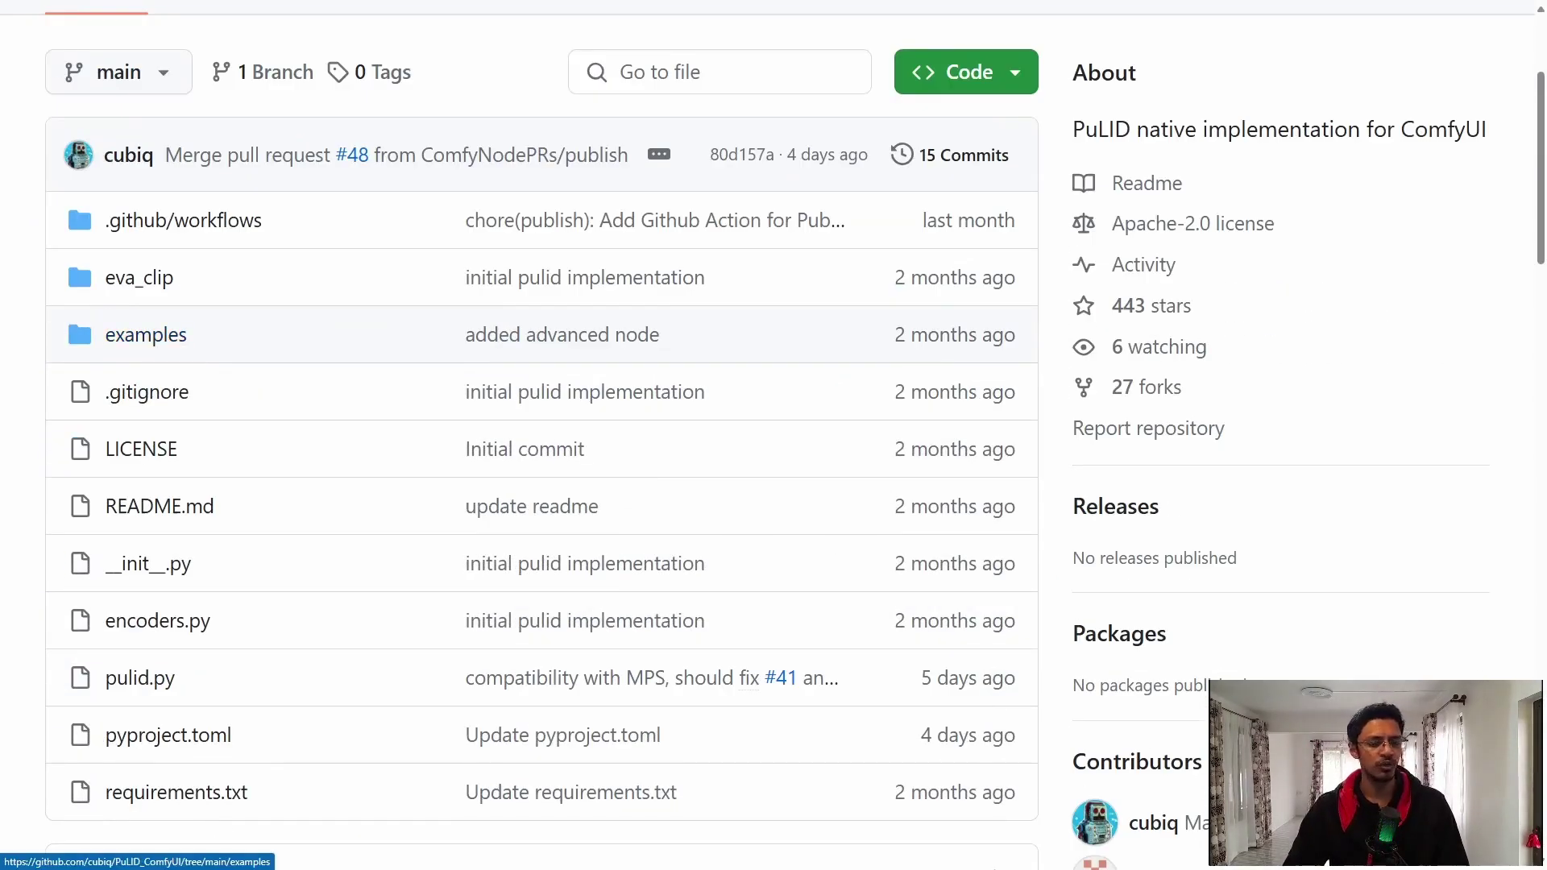
click(145, 335)
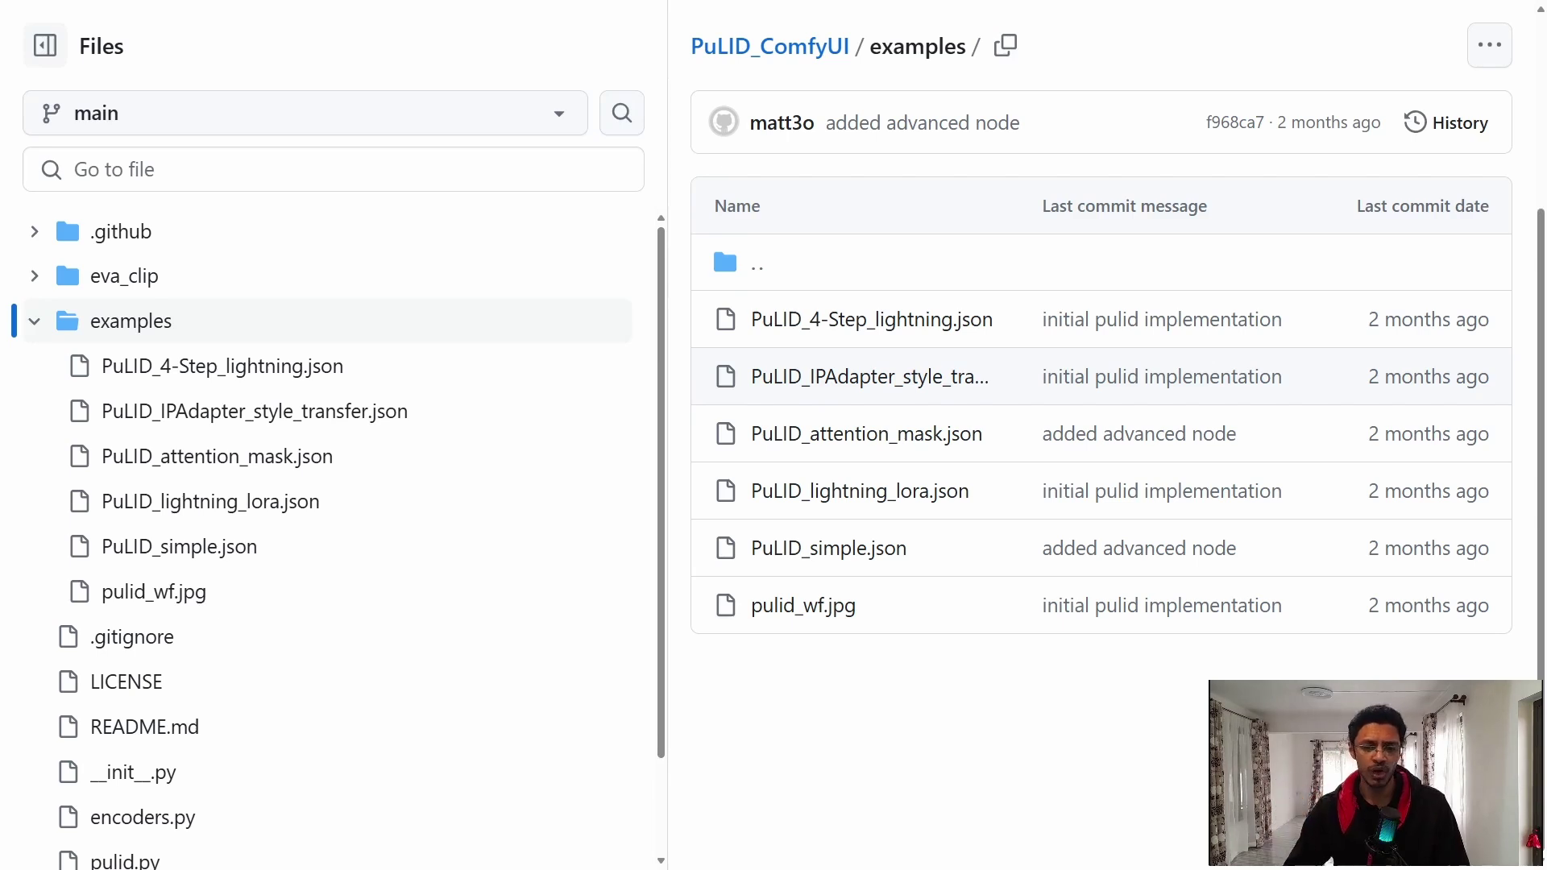
click(871, 320)
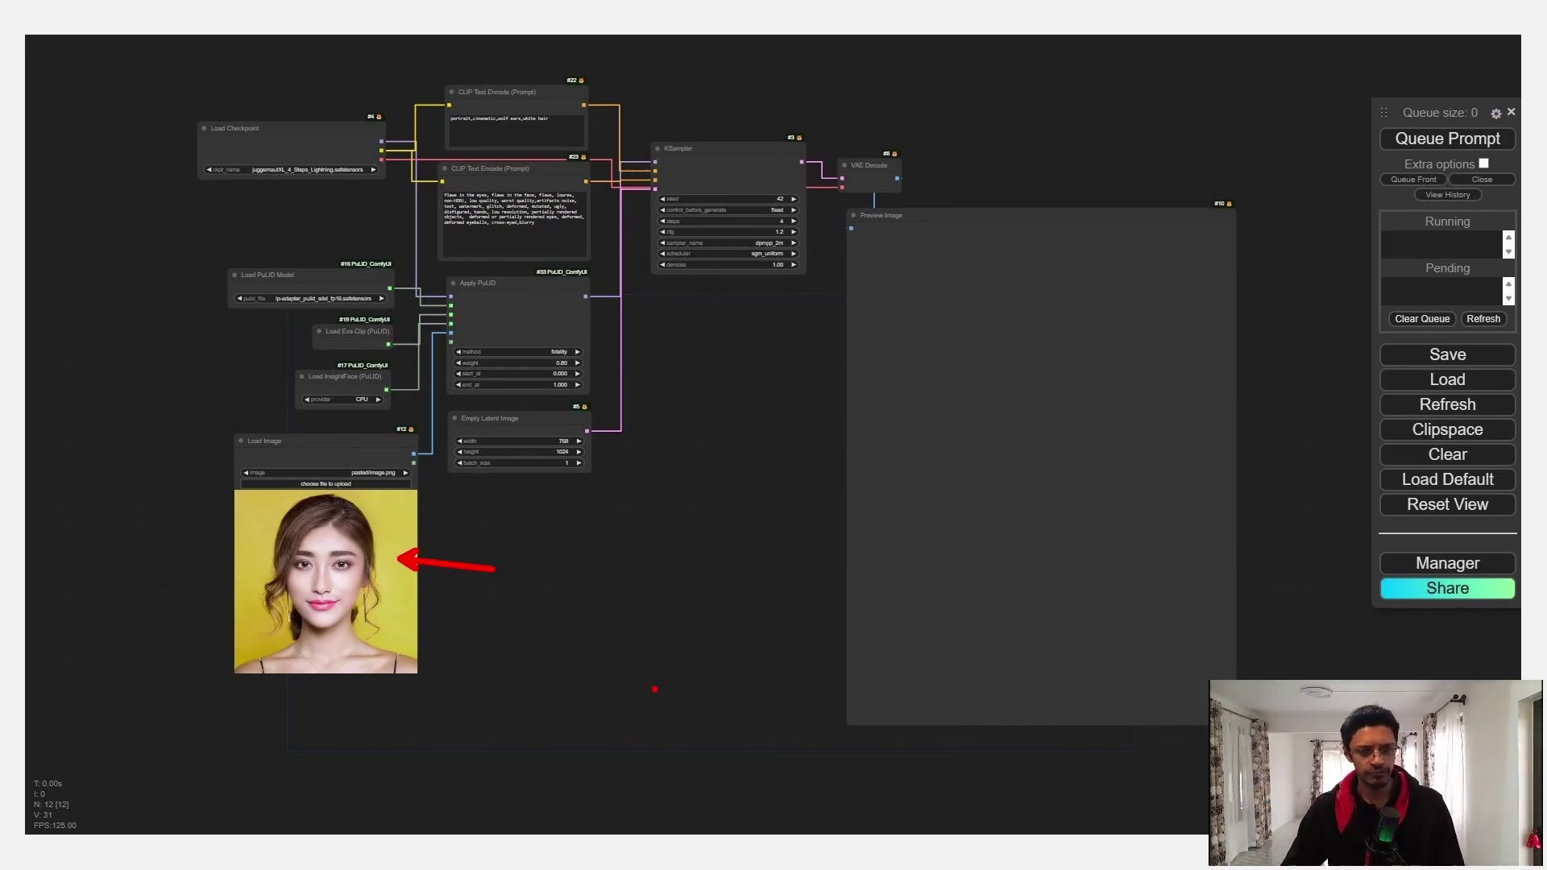
Zoom in on the Load Checkpoint, Load PuLID Model and Load Eva Clip nodes.
scroll(192, 105, up, 9)
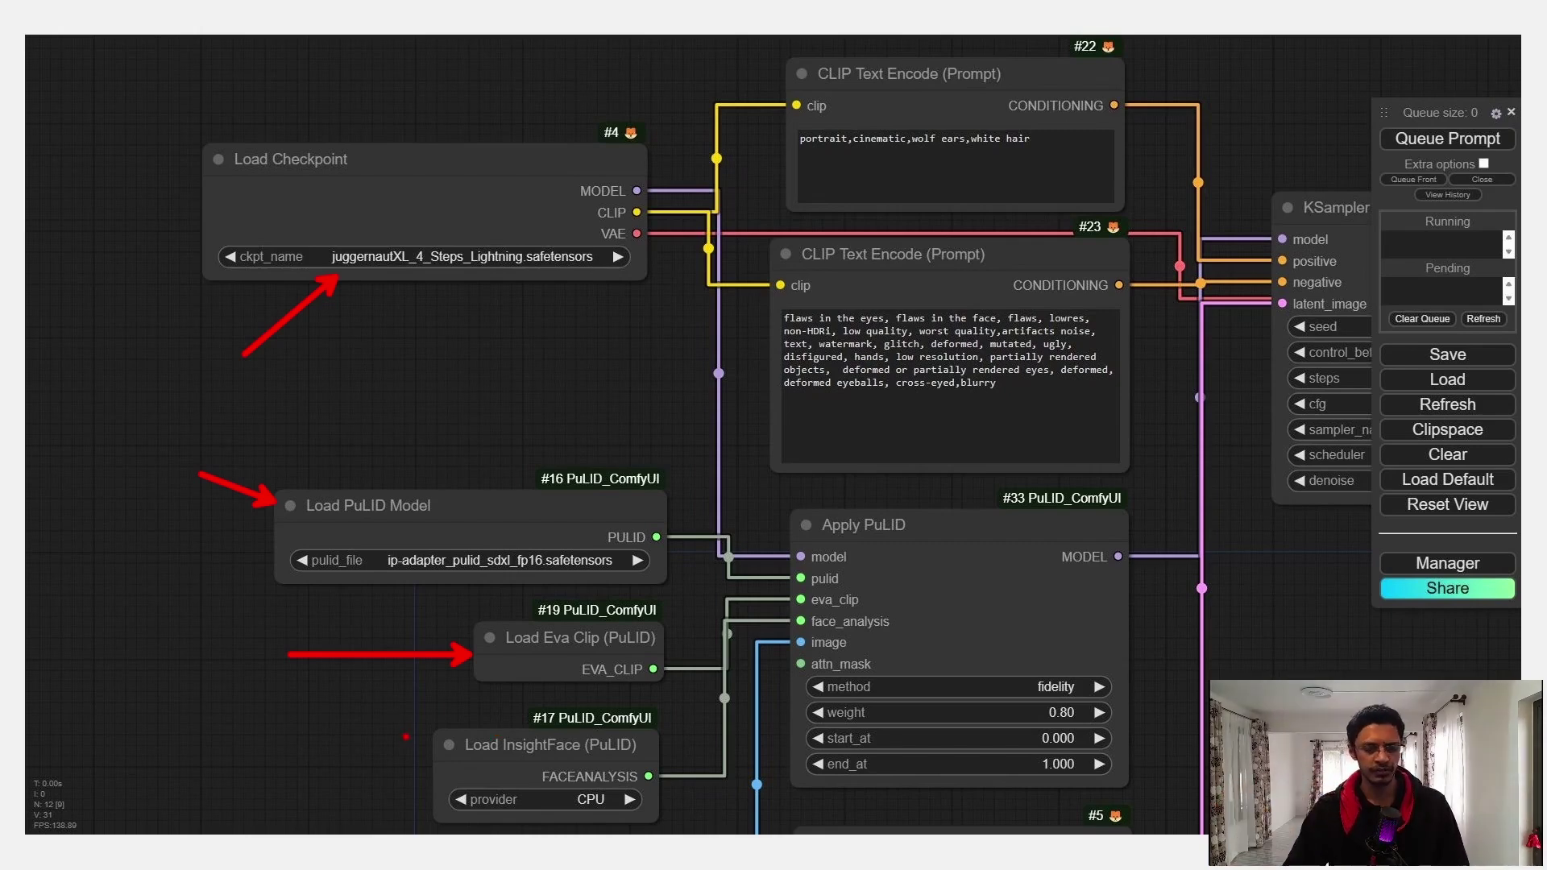
Clear old arrows and annotate the InsightFace loader, prompt and Apply PuLID nodes.
key(e)
drag(298, 737, 397, 757)
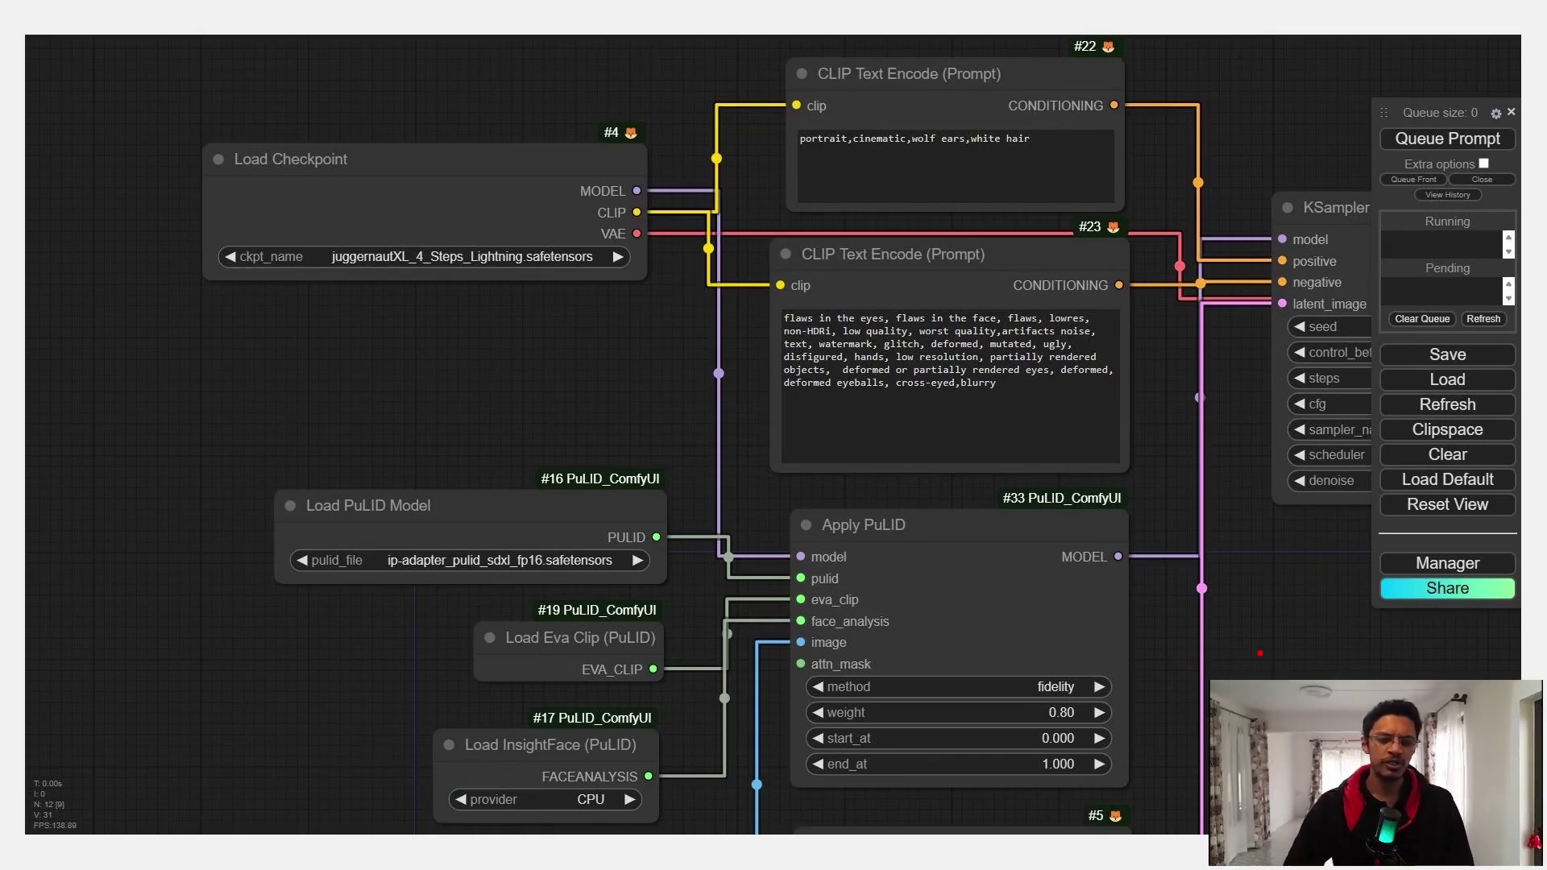
mouse_move(736, 71)
mouse_down()
mouse_move(1051, 70)
mouse_move(1183, 354)
mouse_move(756, 110)
mouse_up()
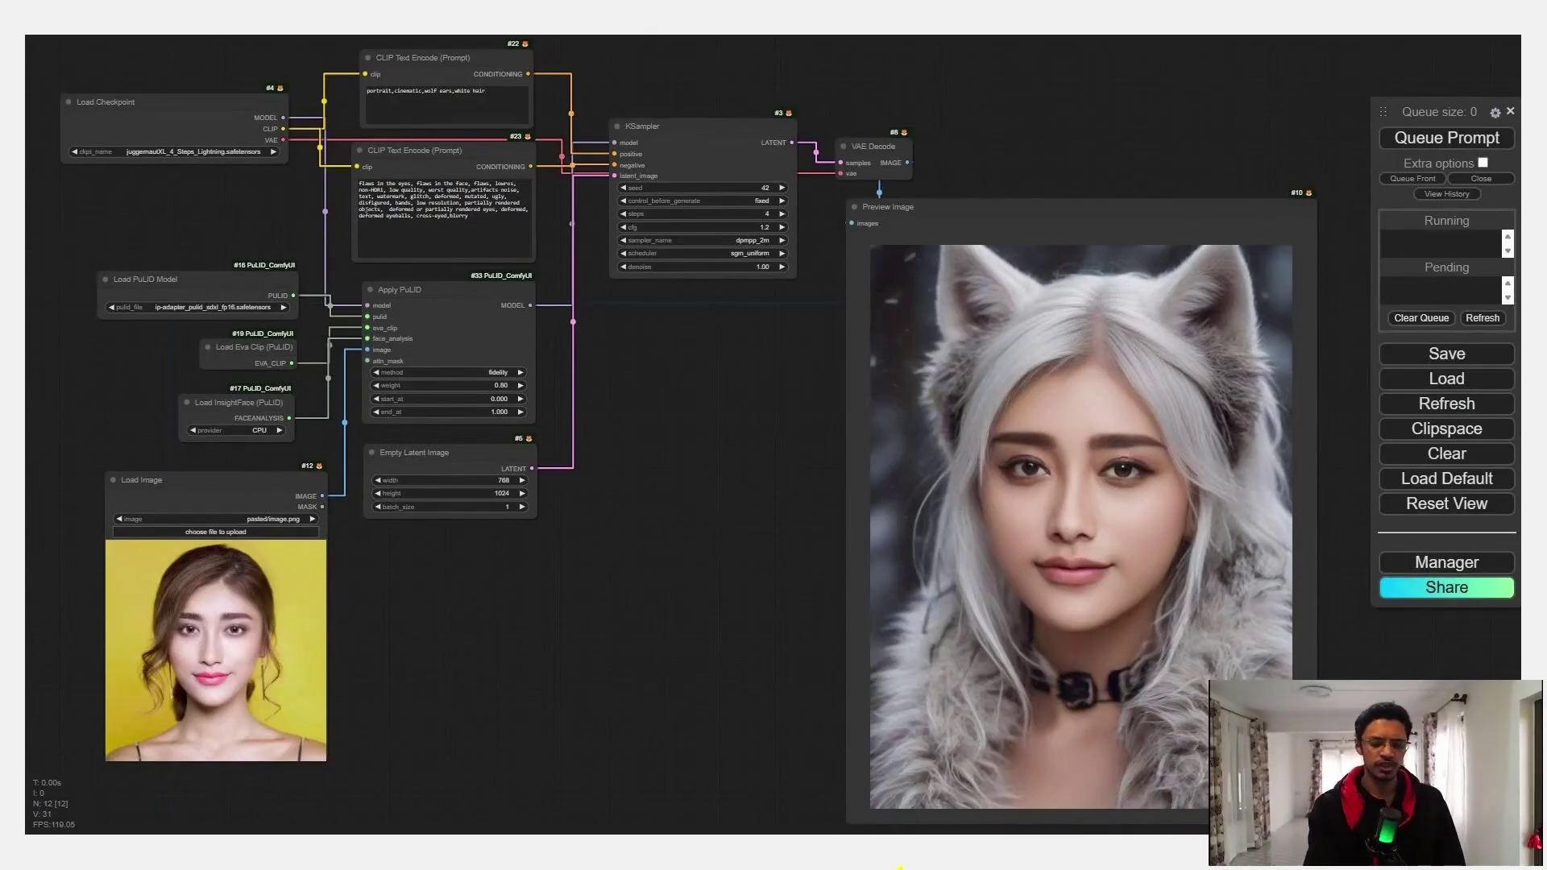
Mark the reference-to-generated face link and the wolf ears, then erase the yellow annotations.
drag(278, 634, 910, 525)
drag(828, 524, 910, 525)
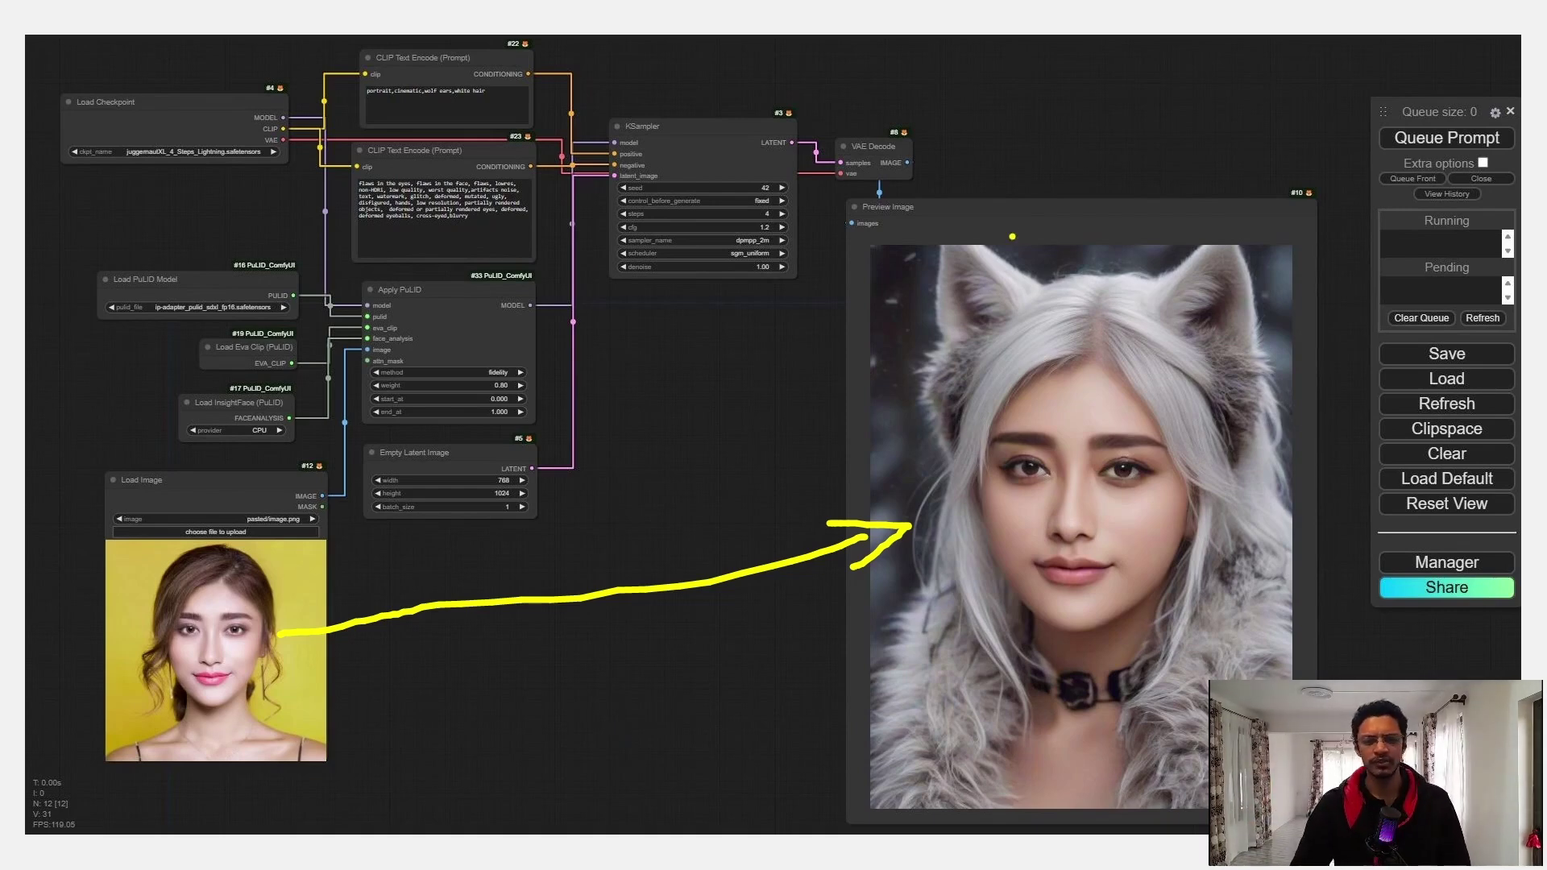
mouse_move(1010, 223)
mouse_down()
mouse_move(1041, 296)
mouse_move(950, 212)
mouse_up()
mouse_move(1198, 190)
mouse_down()
mouse_move(1156, 223)
mouse_move(1202, 219)
mouse_up()
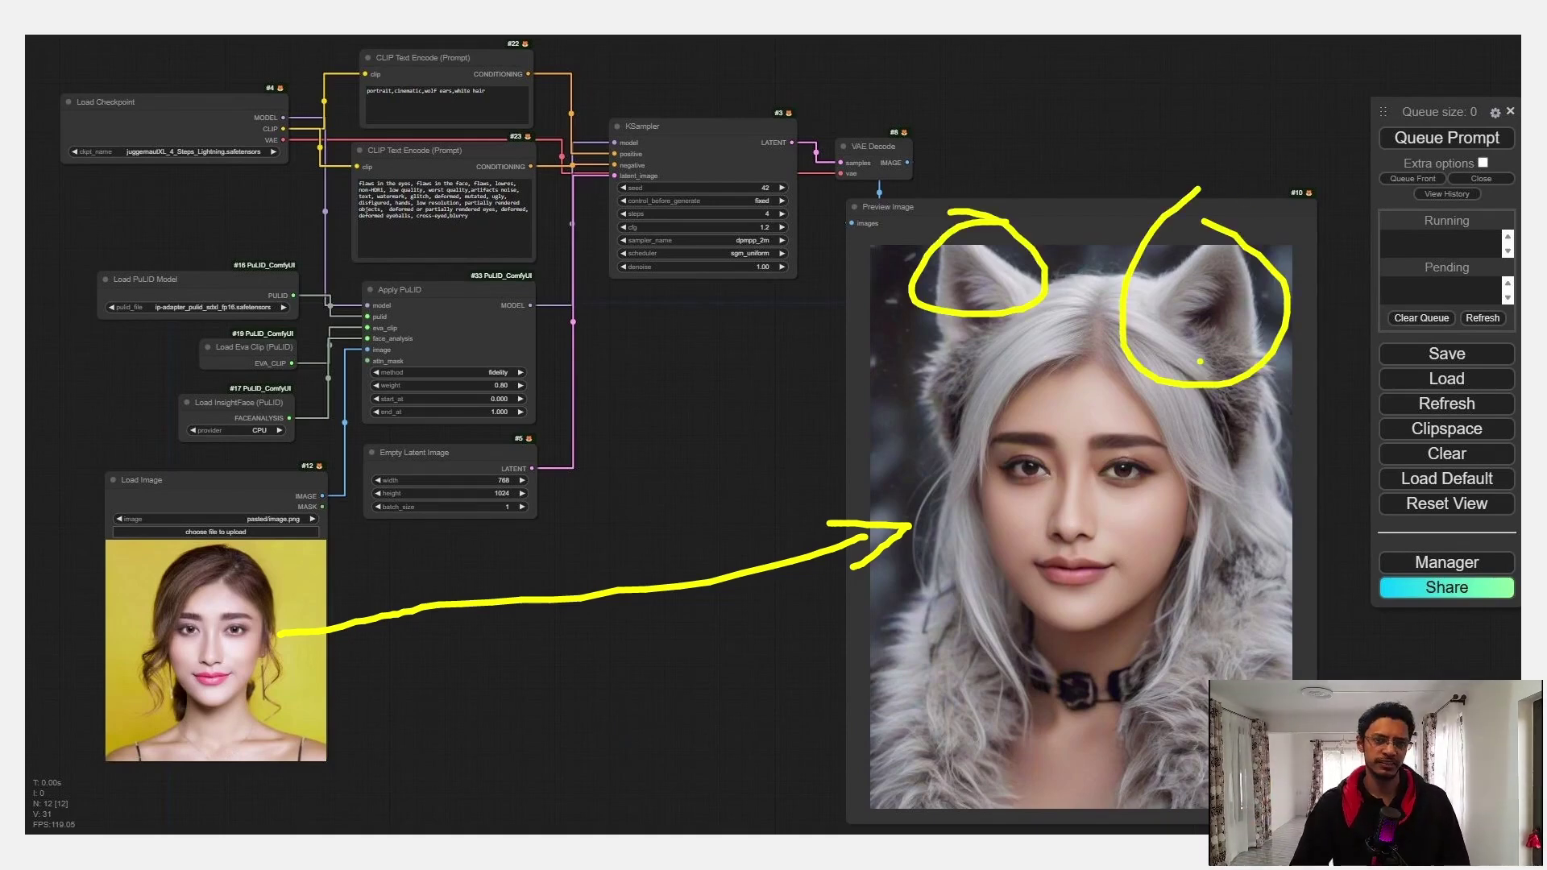
key(Escape)
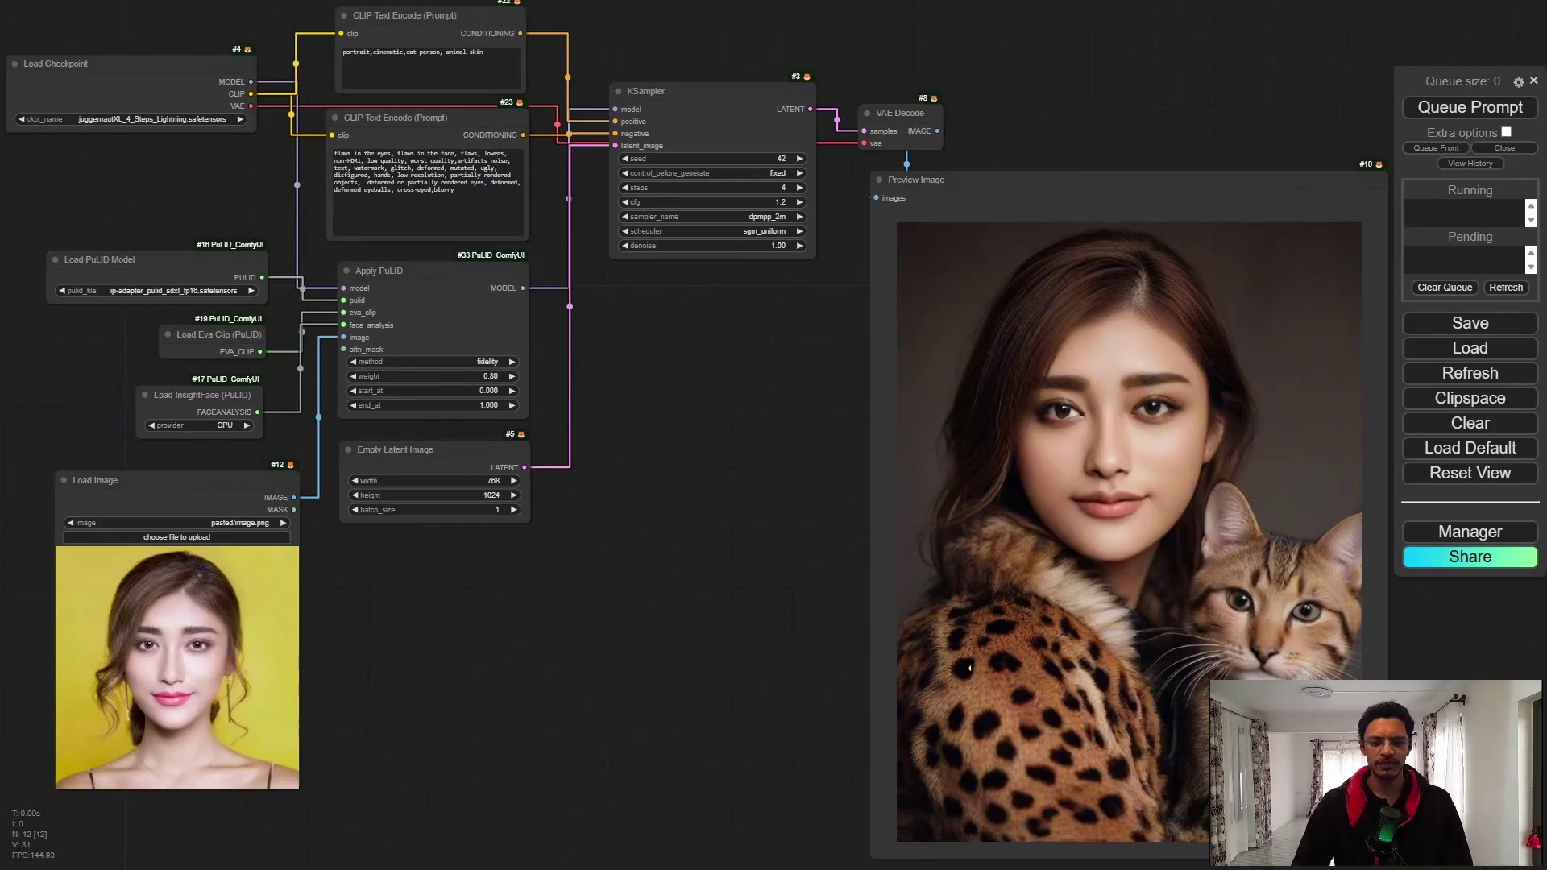
Underline the leopard-print fur and link the reference face to the cat portrait's face.
drag(964, 673, 1206, 675)
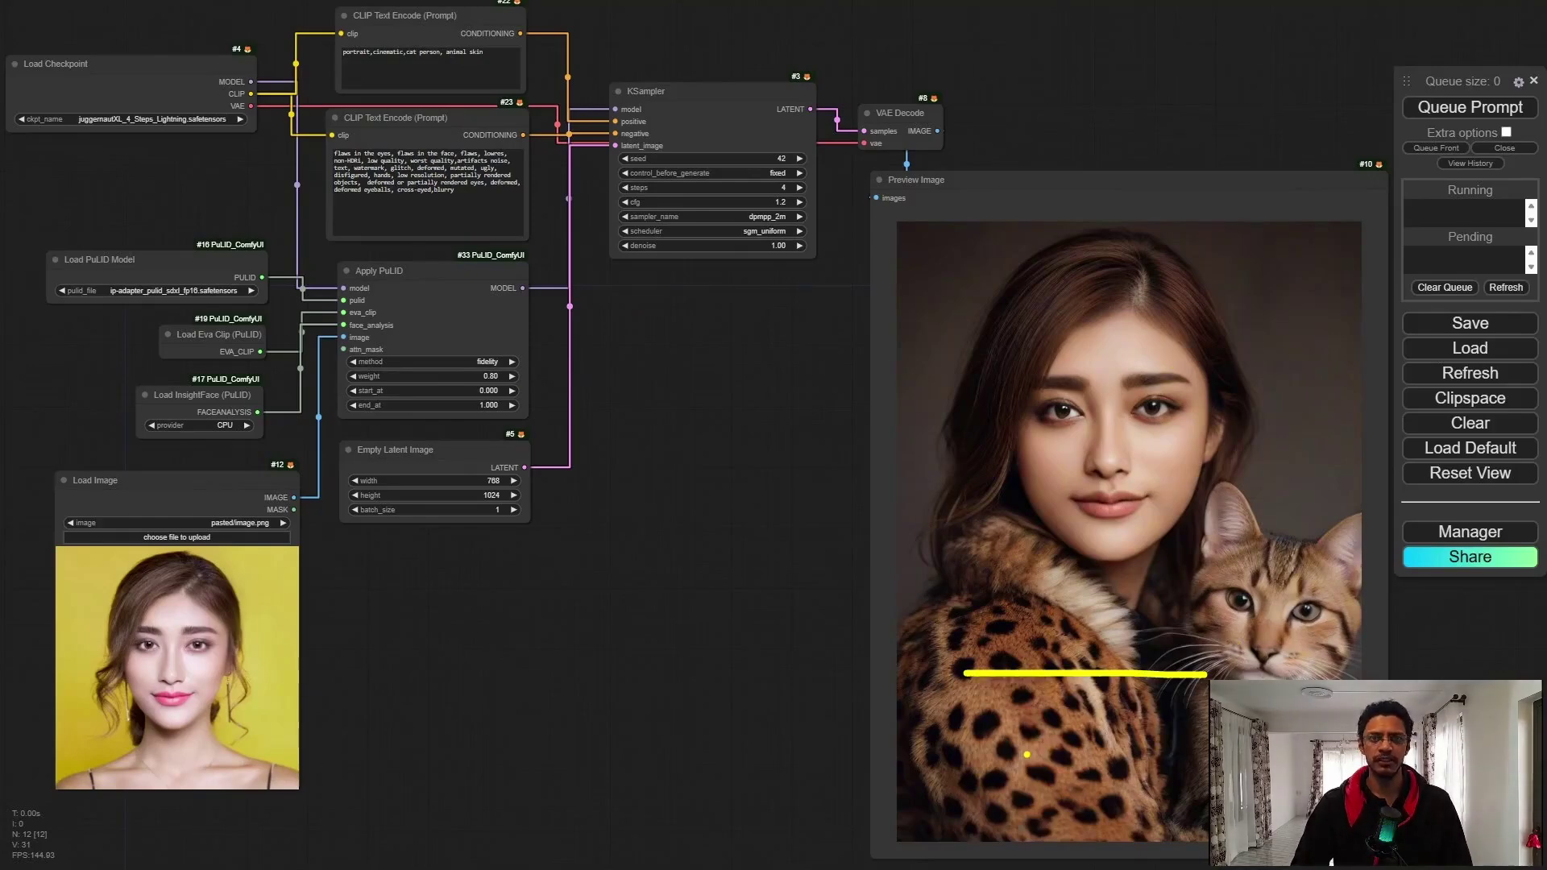
mouse_move(228, 654)
mouse_down()
mouse_move(489, 582)
mouse_move(981, 475)
mouse_up()
mouse_move(944, 461)
mouse_down()
mouse_move(1007, 477)
mouse_move(979, 509)
mouse_up()
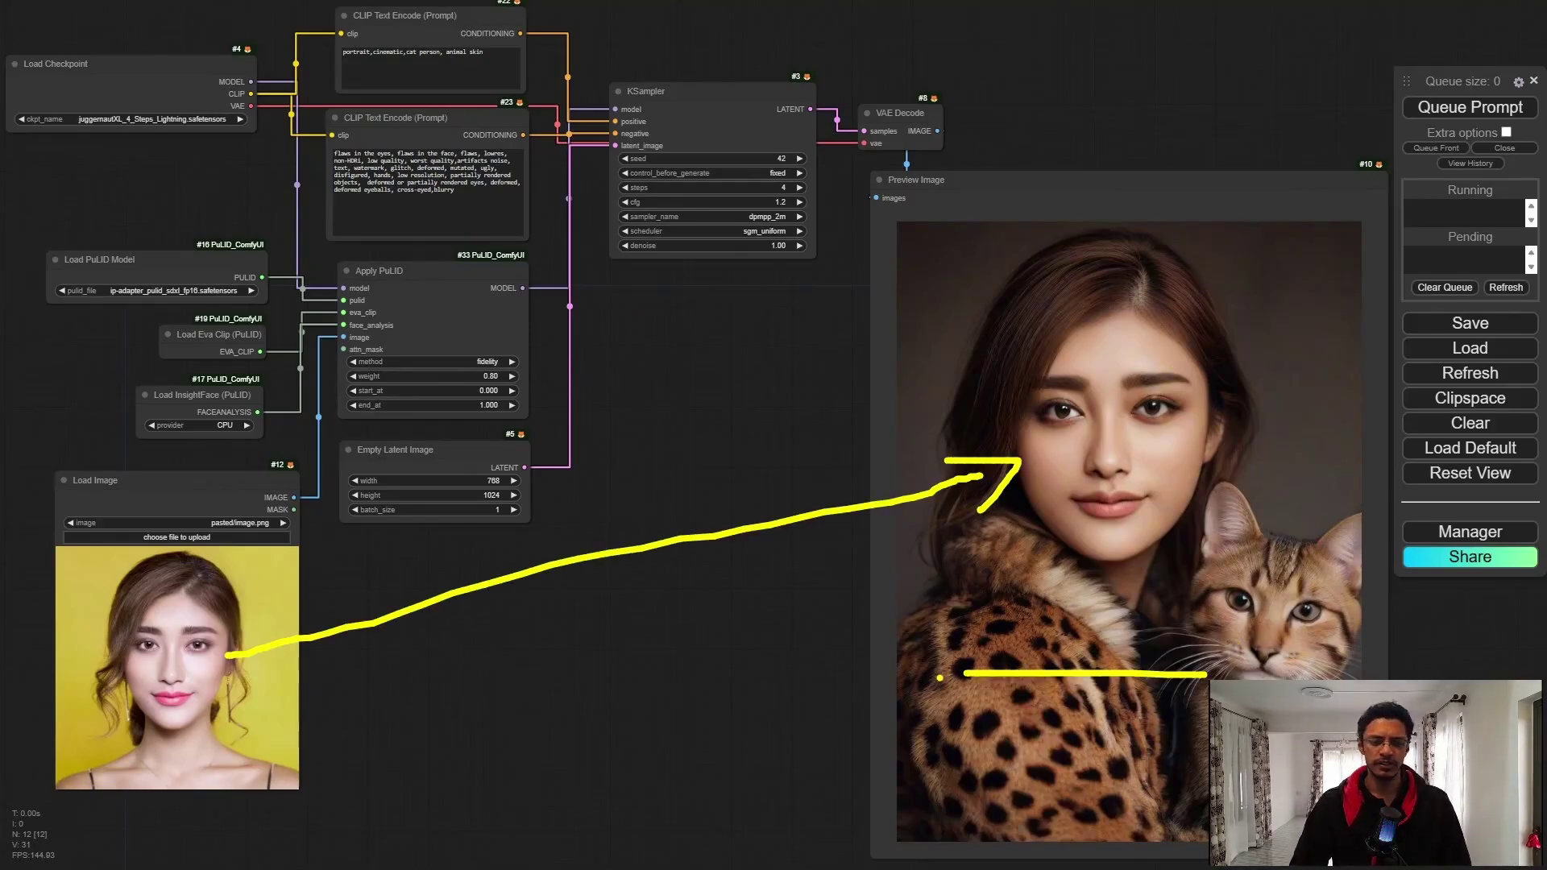